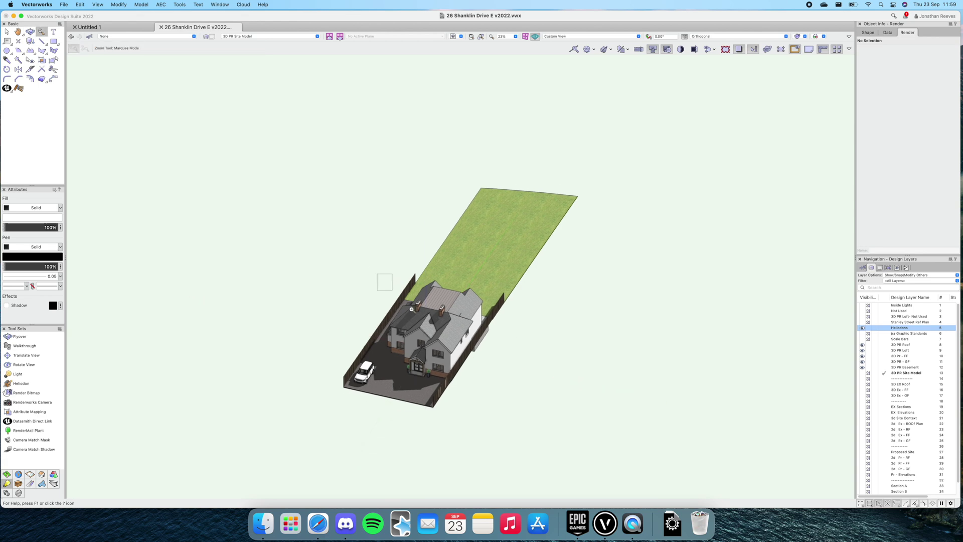
Step: Zoom onto the house, orbit round to its rear, and zoom in on the rear elevation and terrace
drag(411, 309, 497, 400)
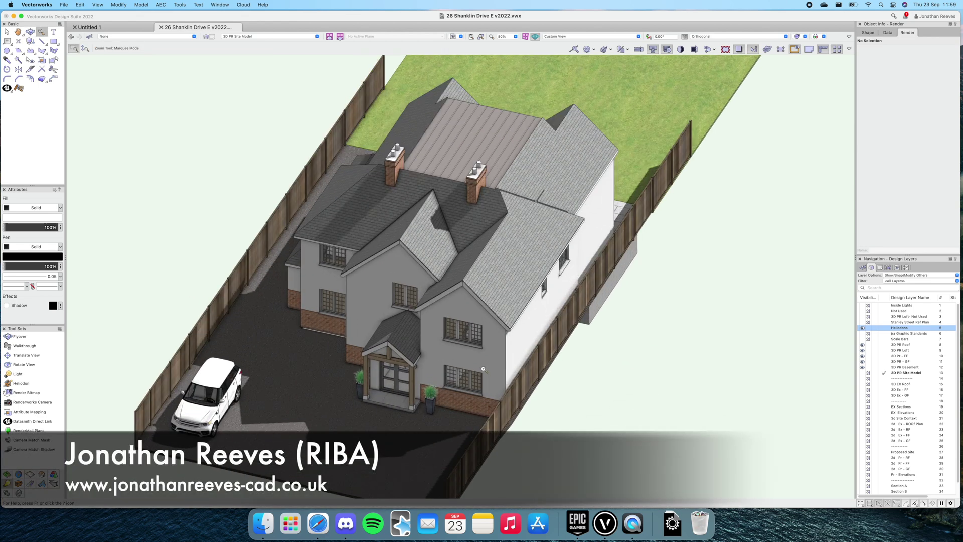
drag(380, 290, 632, 281)
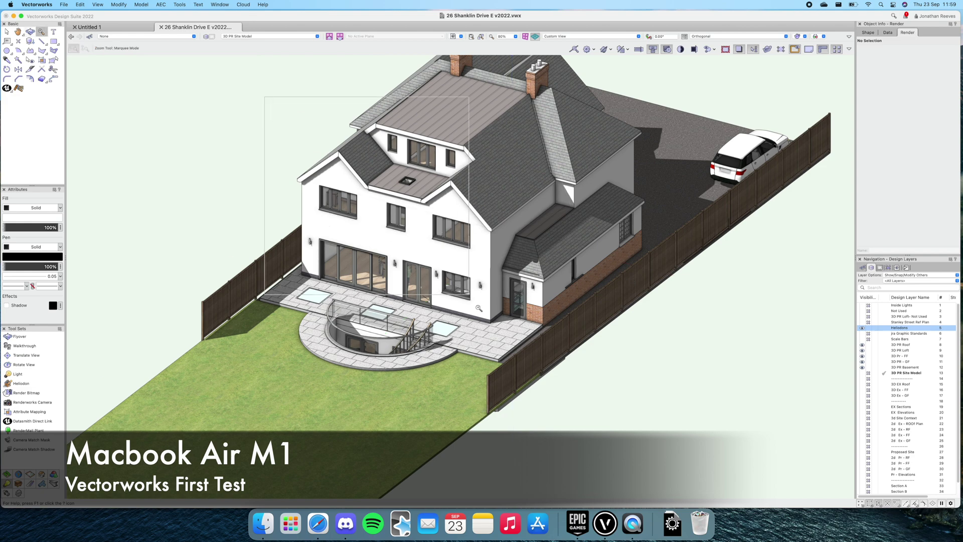
drag(577, 385, 575, 384)
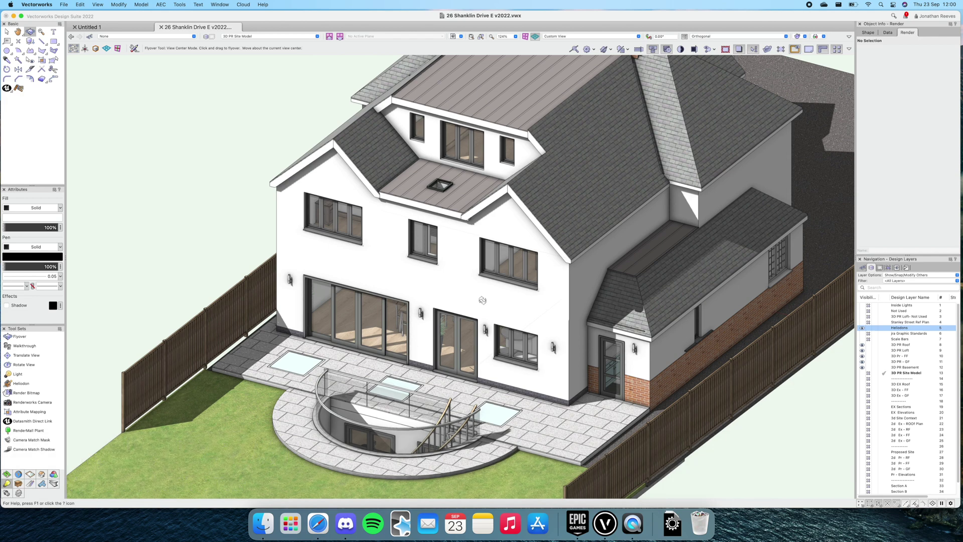
drag(472, 312, 436, 319)
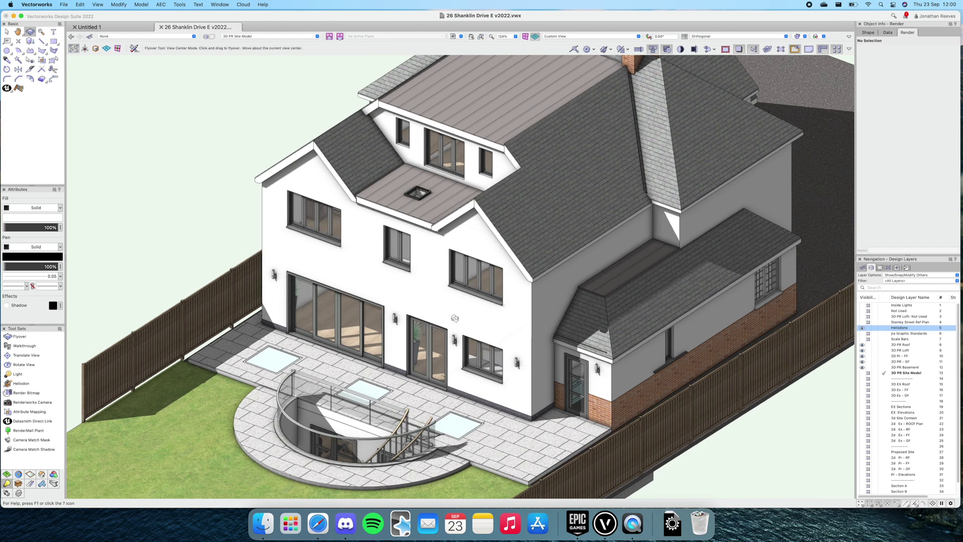
scroll(454, 318, down, 5)
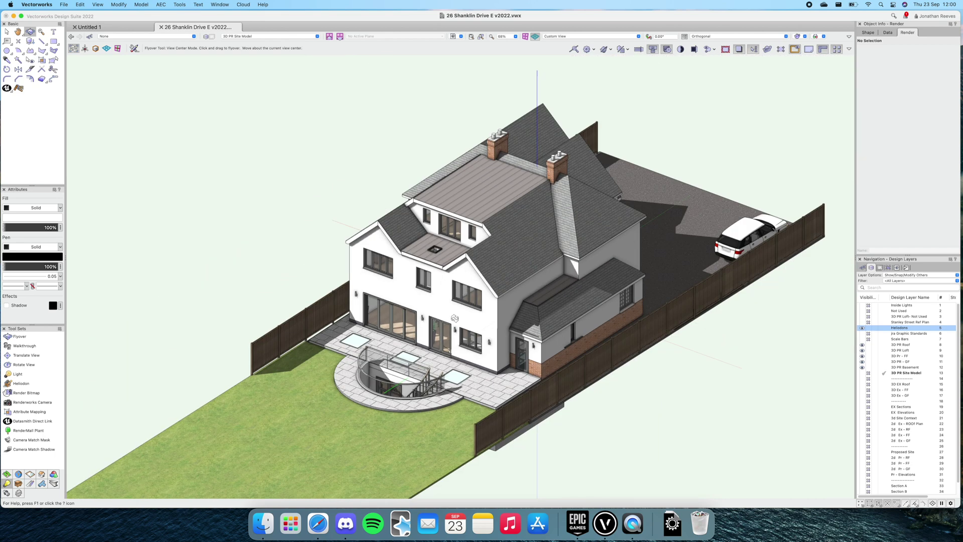
scroll(454, 318, up, 1)
scroll(467, 318, up, 2)
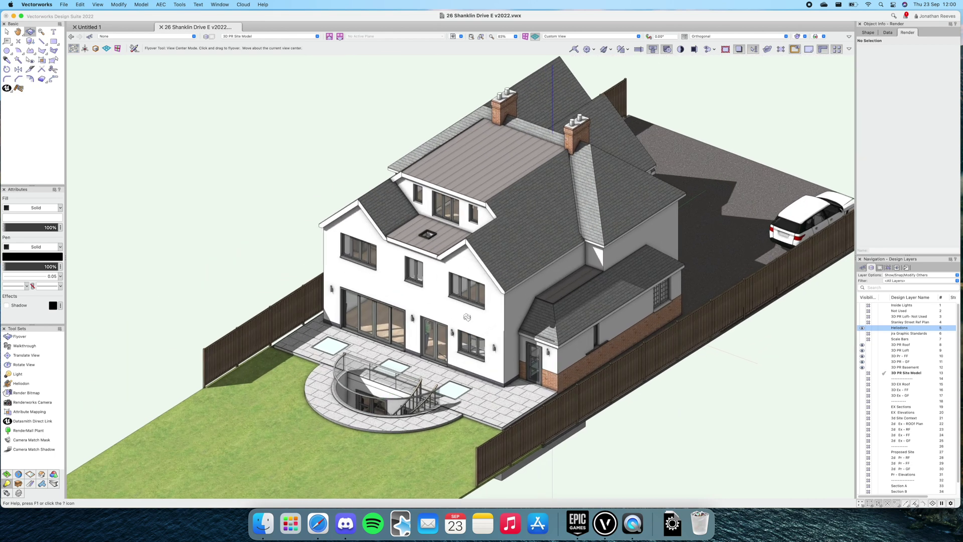
scroll(467, 317, up, 2)
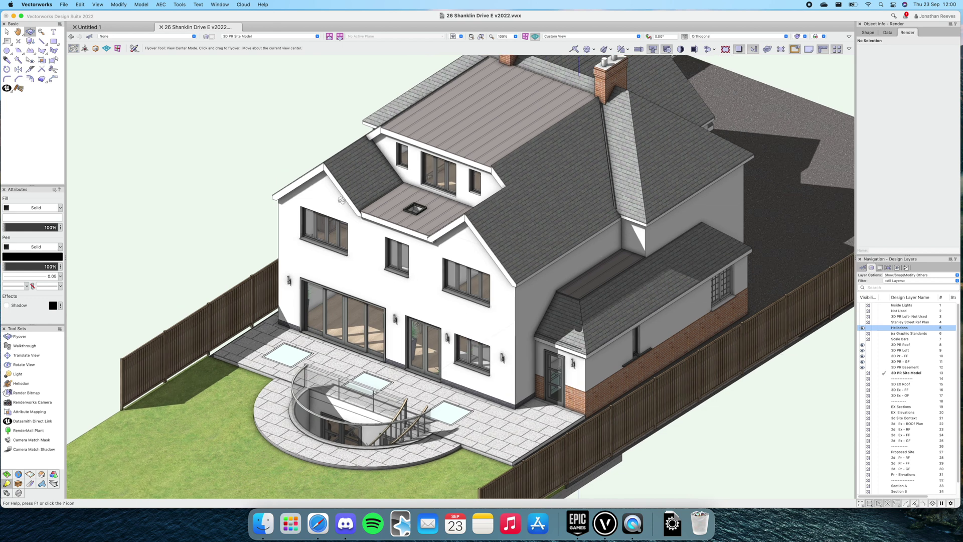
Step: Marquee-zoom onto the rear wall and dormer, then refine the zoom around the first-floor window
drag(258, 112, 579, 424)
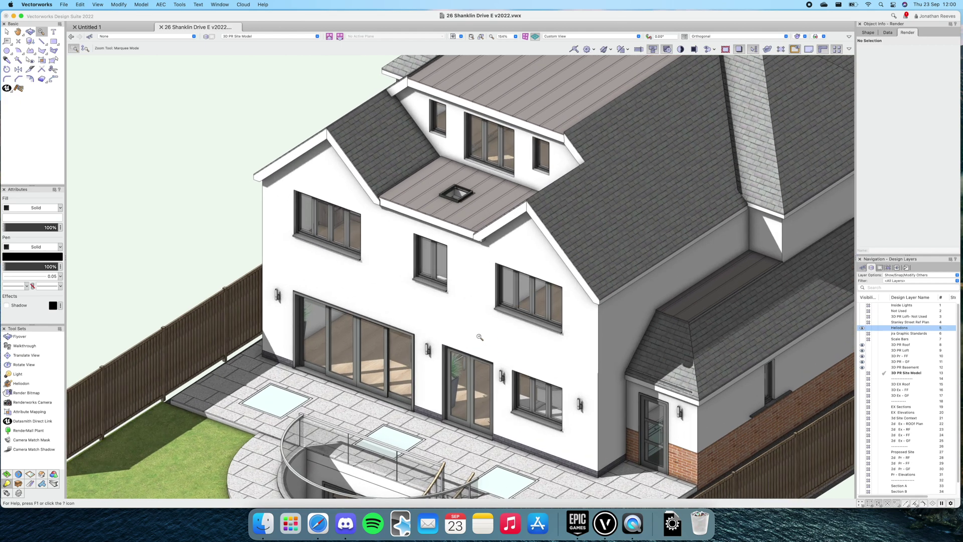
scroll(405, 230, up, 5)
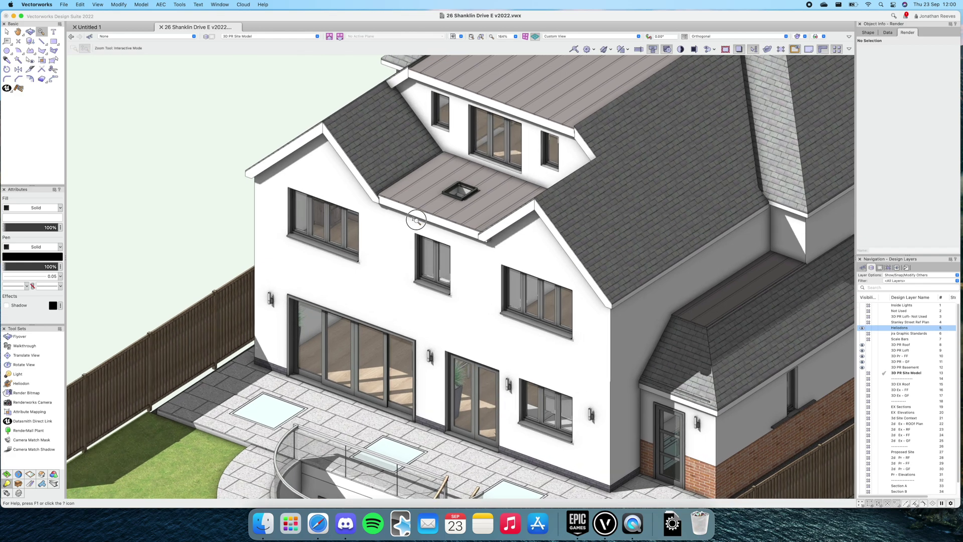
scroll(412, 231, down, 10)
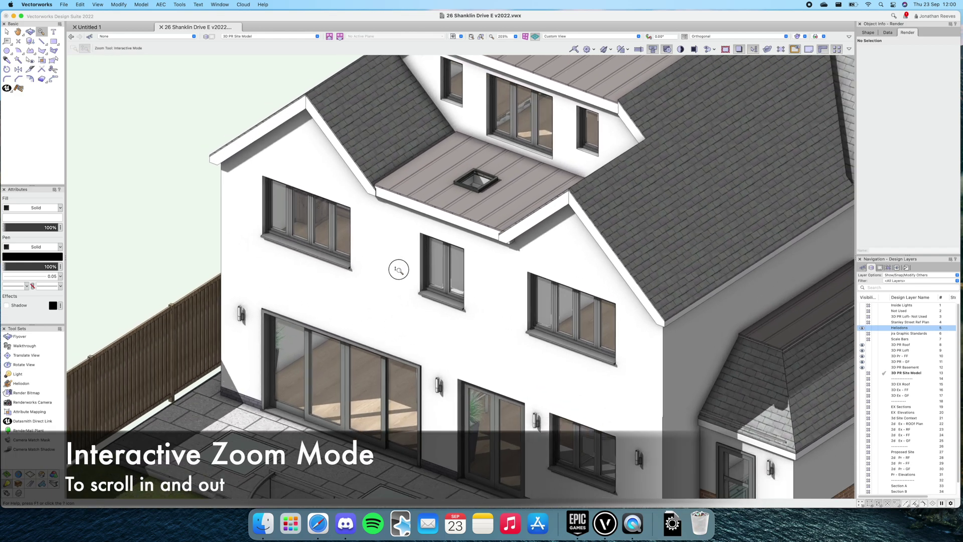
scroll(426, 228, up, 2)
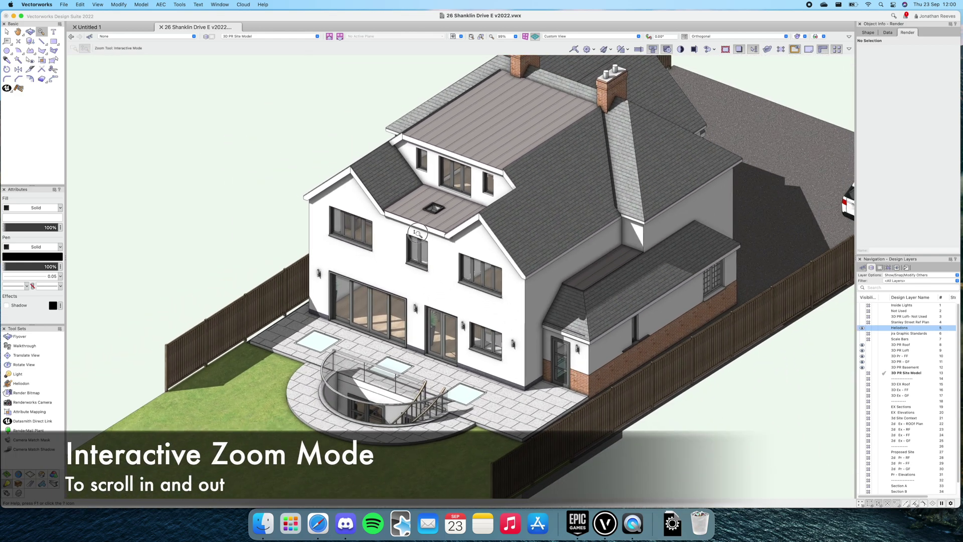
scroll(432, 226, up, 4)
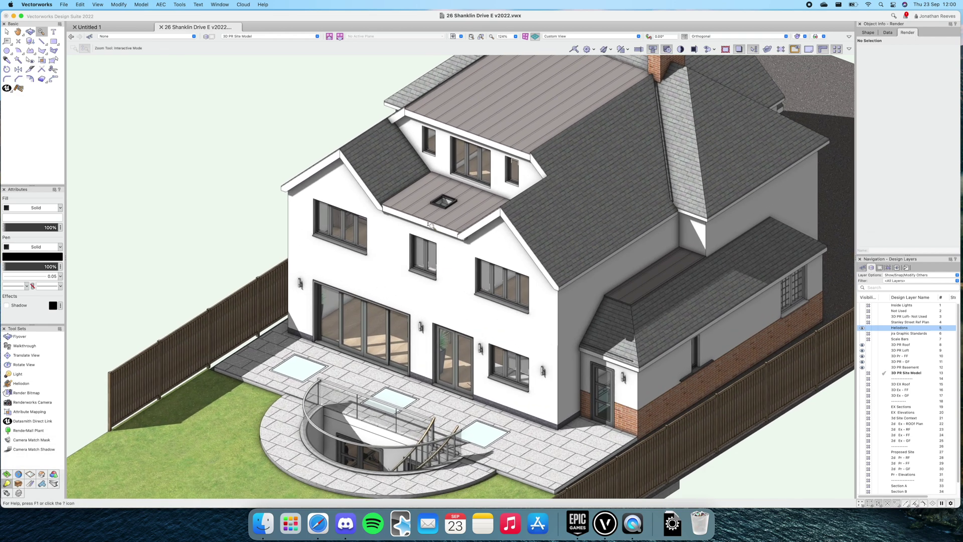
scroll(431, 225, up, 1)
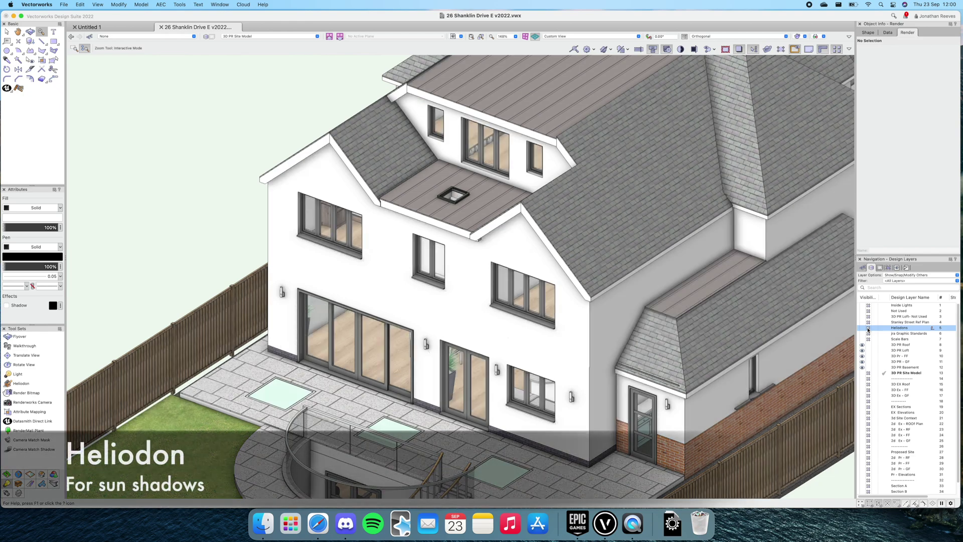
drag(431, 257, 423, 203)
Step: Uncheck Ambient Occlusion in View > Set Lighting Options and confirm
click(99, 4)
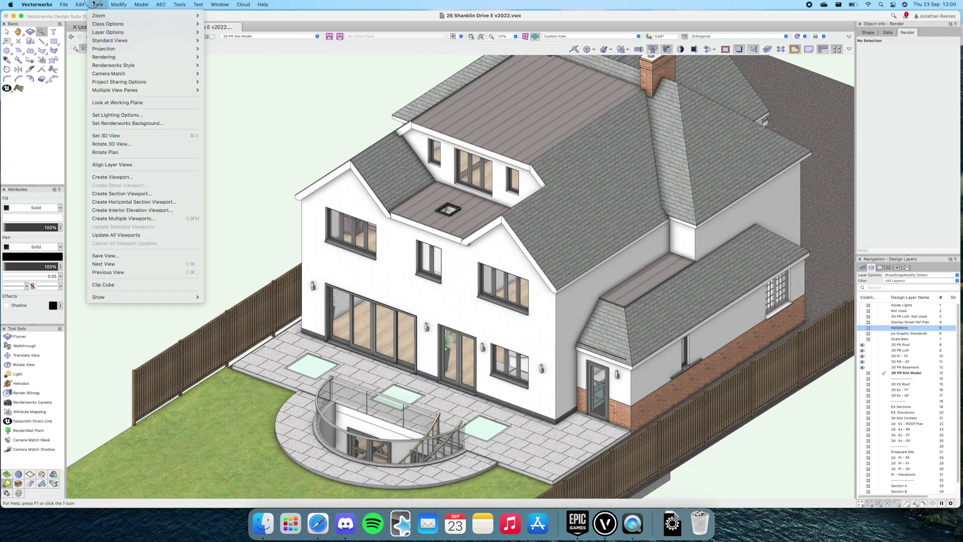
mouse_move(75, 4)
click(117, 114)
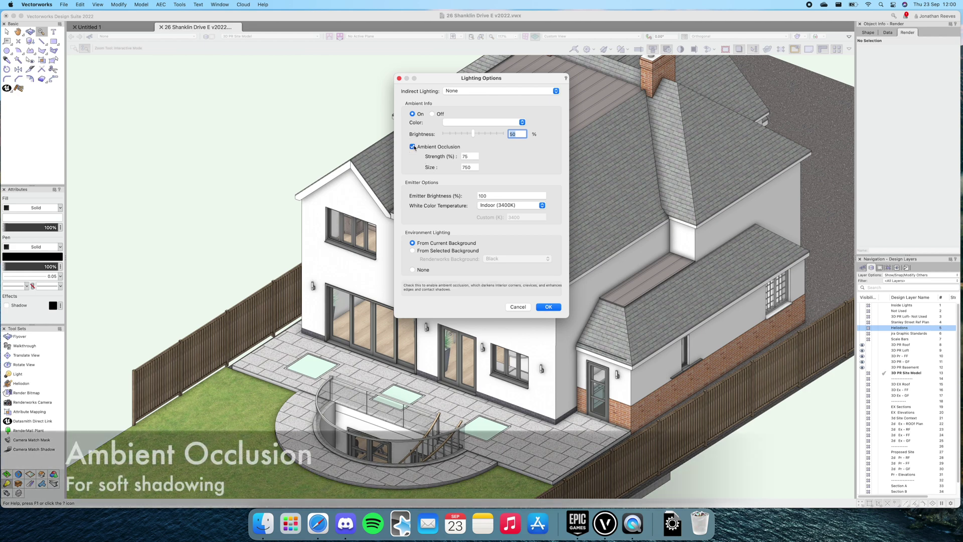
click(413, 146)
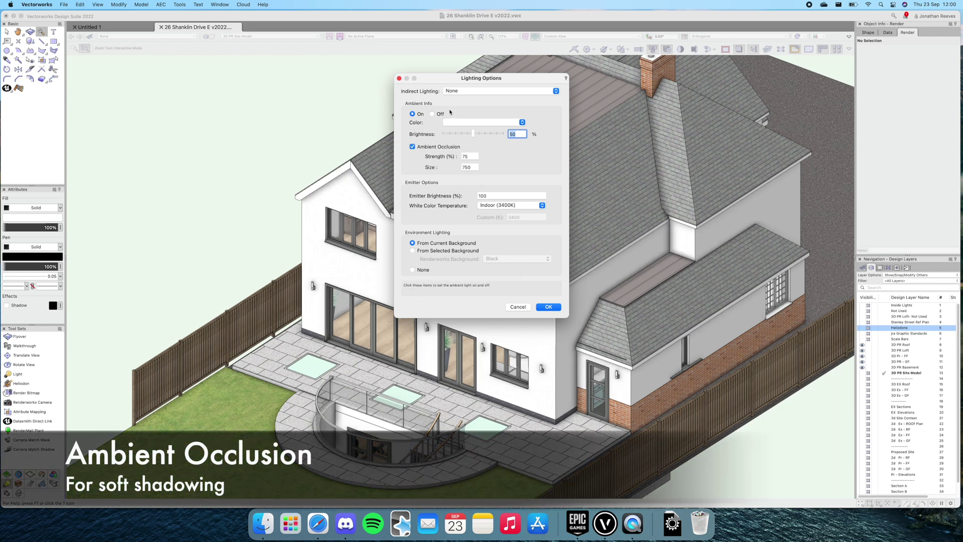
drag(476, 82, 174, 66)
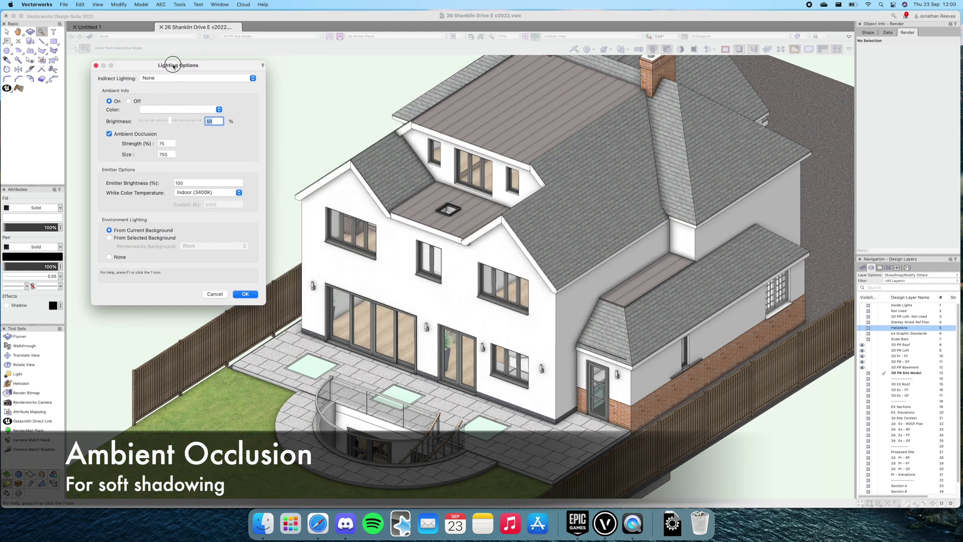
click(109, 134)
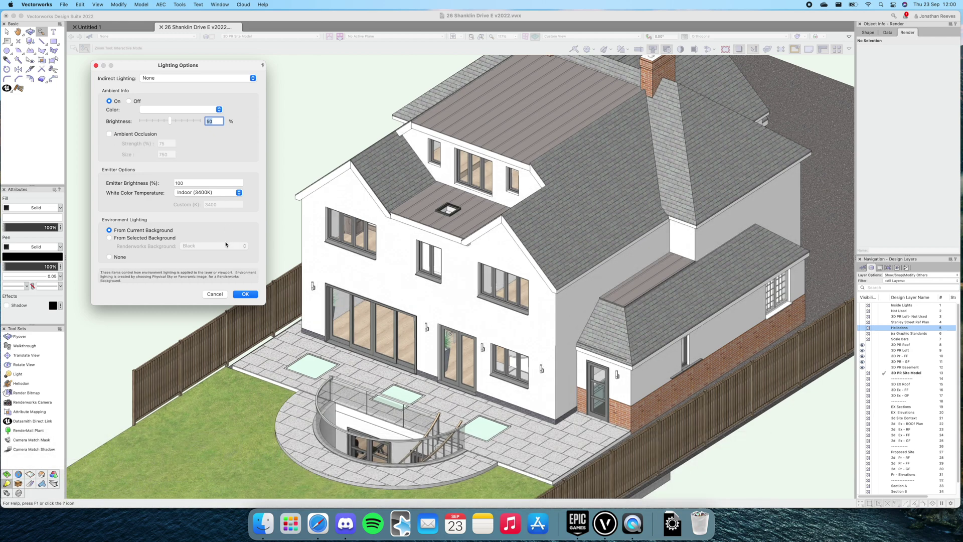
click(245, 294)
scroll(511, 281, up, 3)
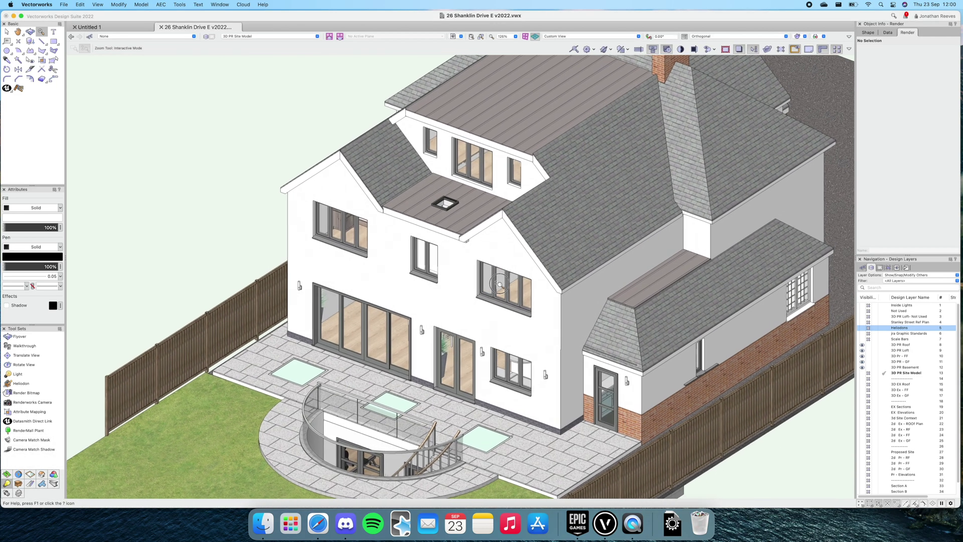
Step: Orbit from the rear round to the house front, then snap to Right Isometric view
scroll(512, 280, down, 3)
scroll(490, 314, up, 2)
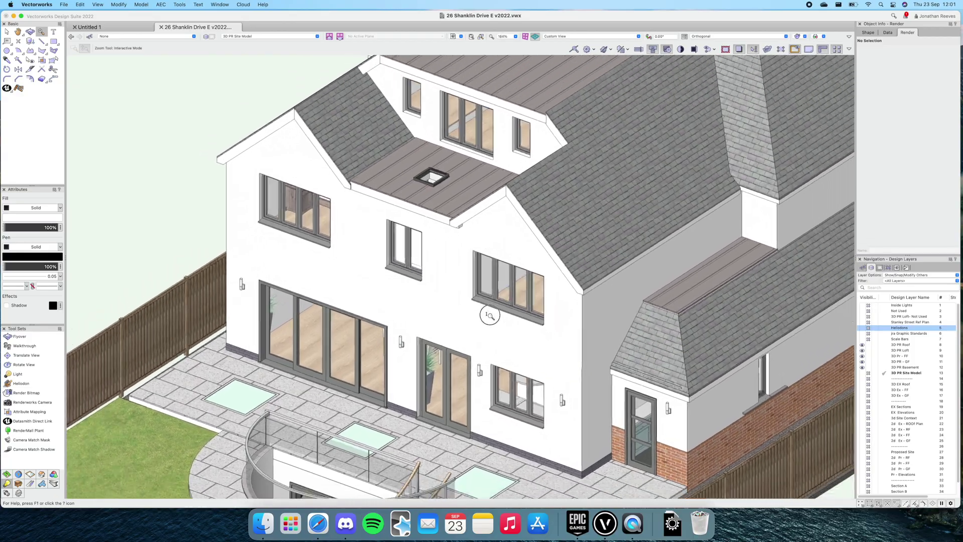
shift+middle_drag(485, 320, 586, 311)
scroll(586, 311, up, 3)
key(KP_3)
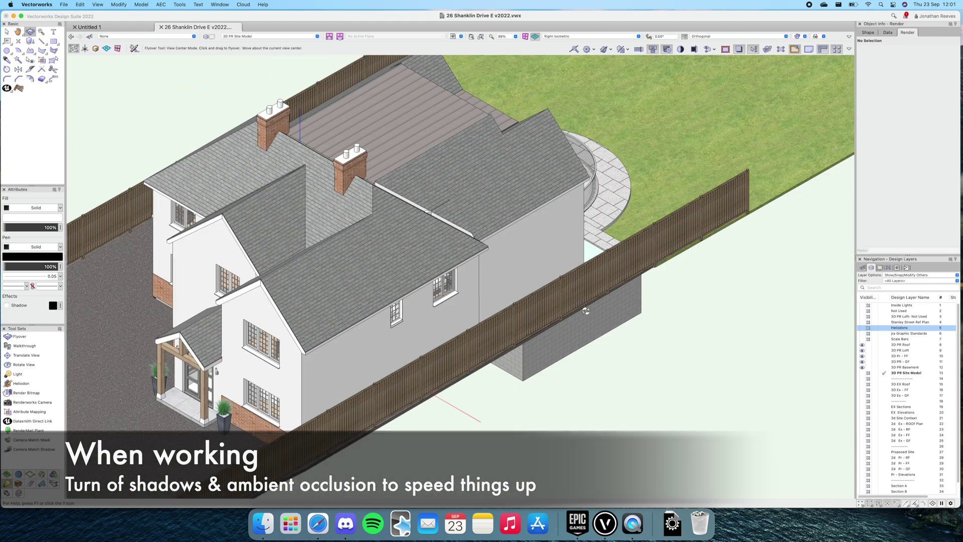
key(x)
key(F5)
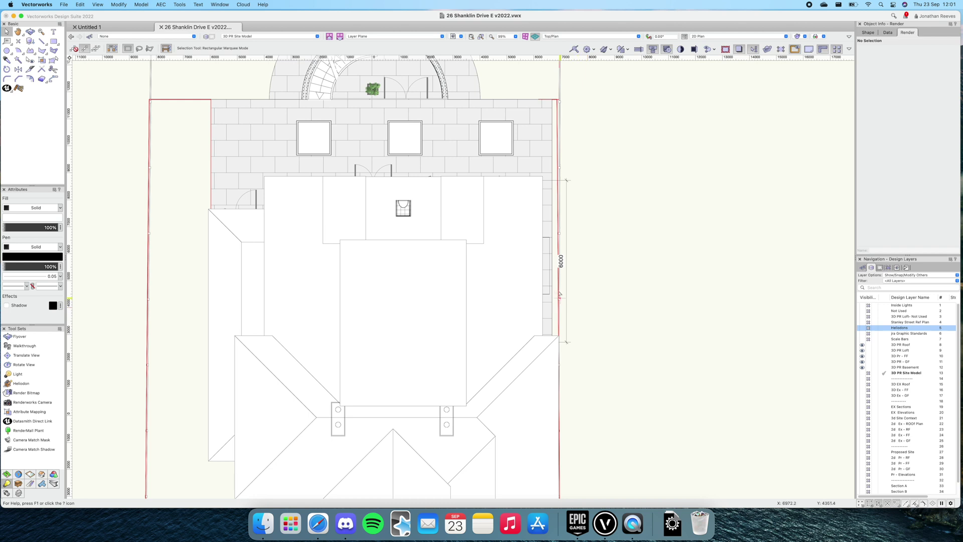
scroll(507, 258, up, 2)
scroll(507, 256, down, 4)
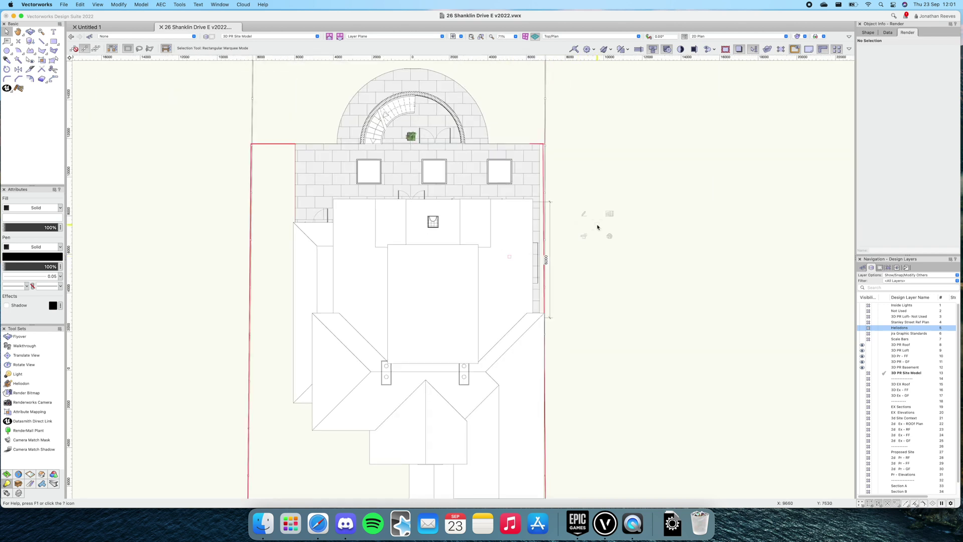
mouse_move(609, 238)
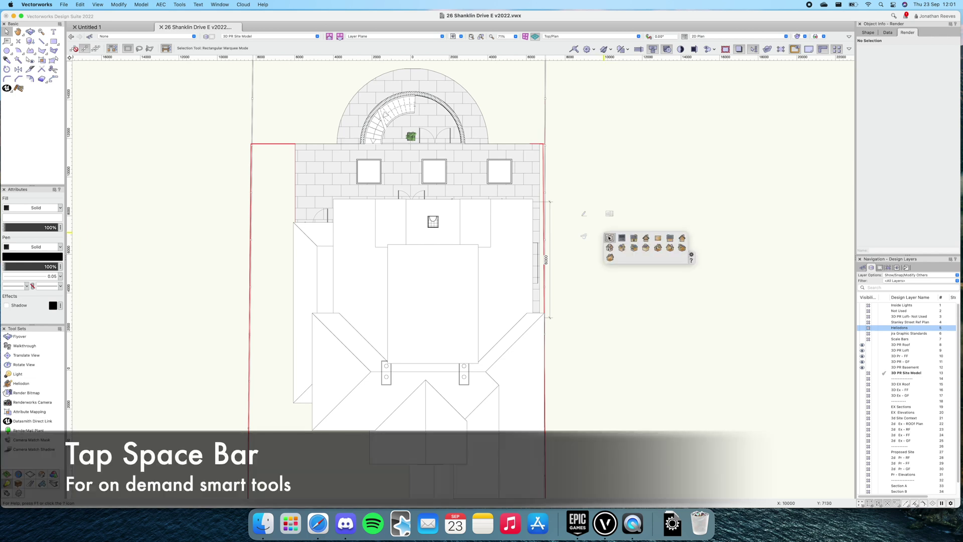
click(625, 239)
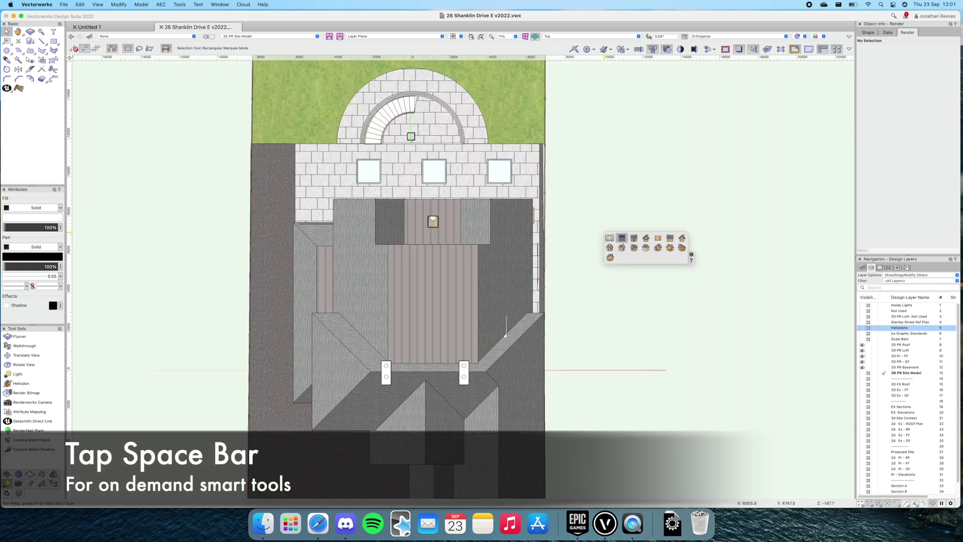
click(634, 239)
click(646, 240)
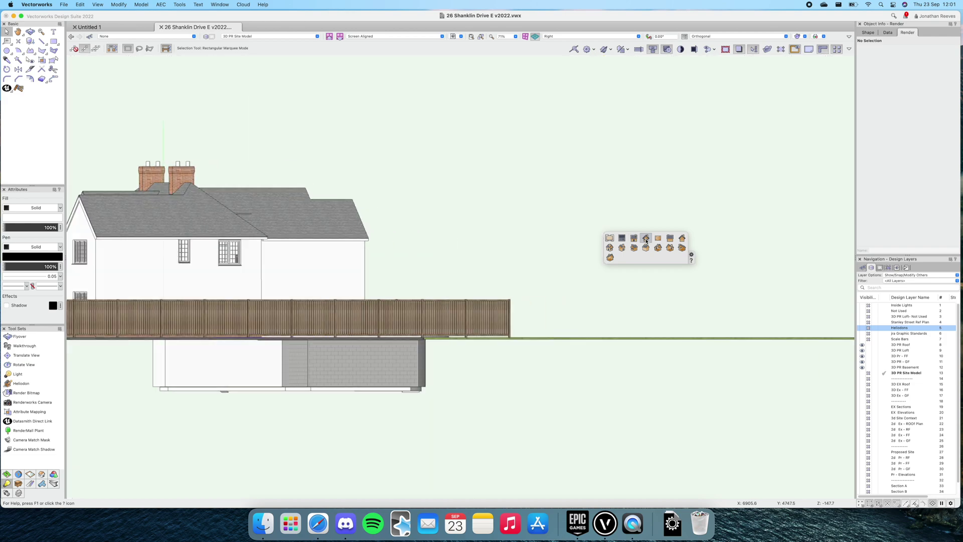
click(658, 239)
click(682, 240)
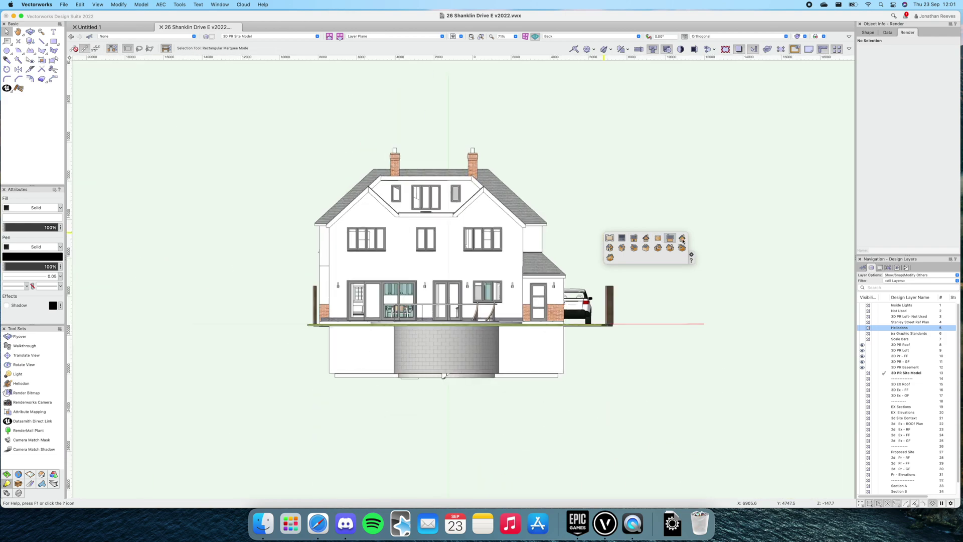
click(670, 239)
click(611, 248)
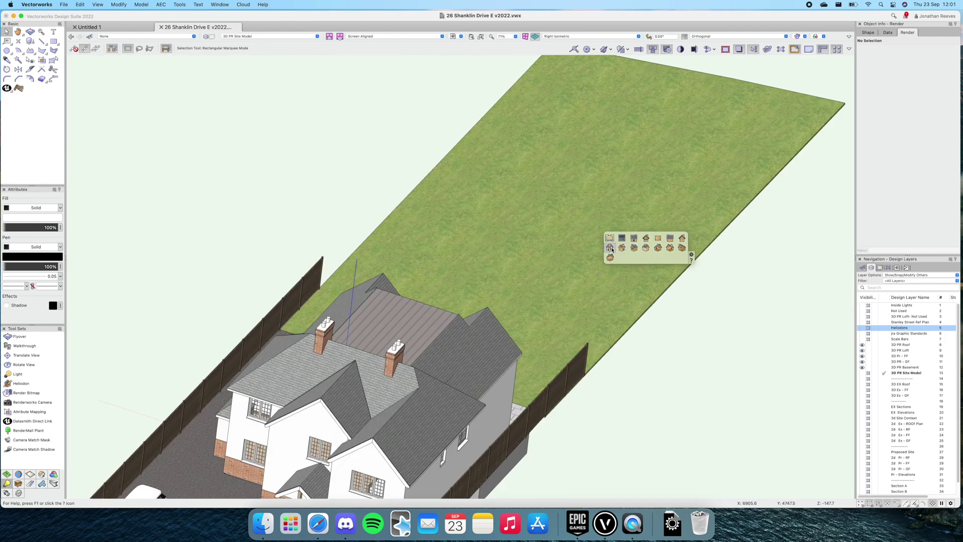
click(622, 248)
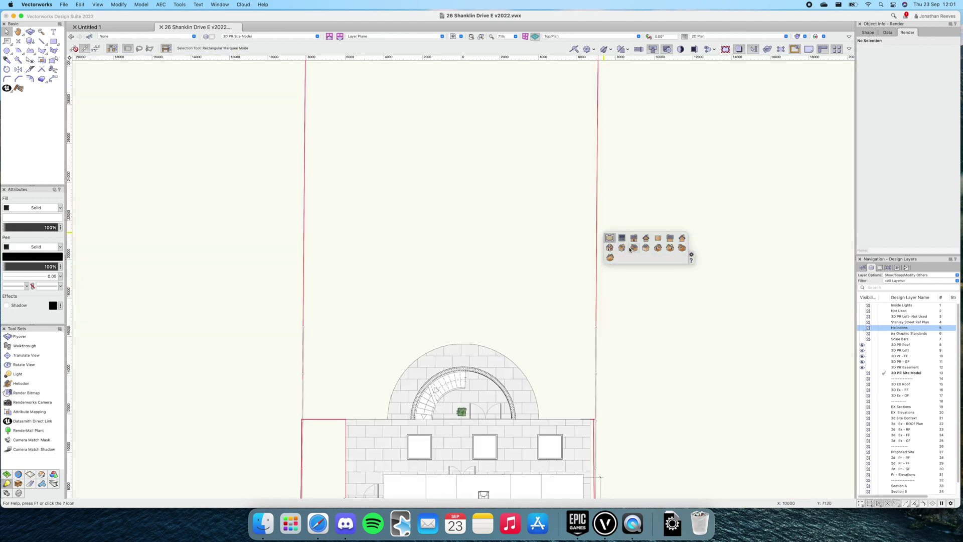
click(622, 248)
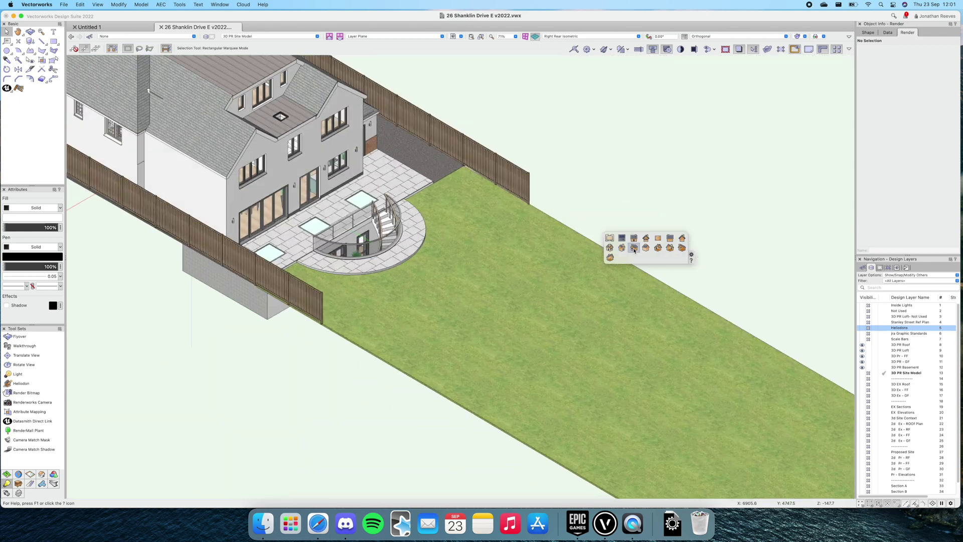
click(611, 249)
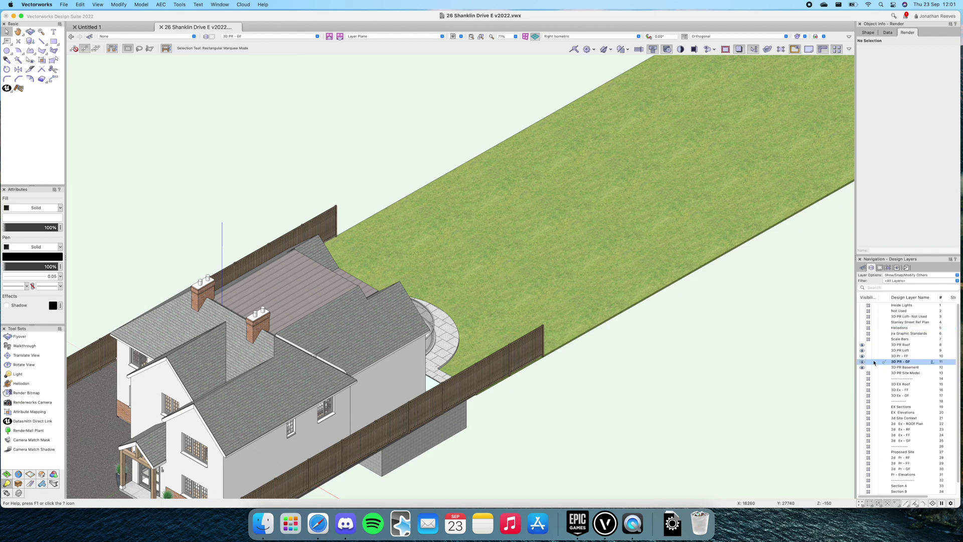
Step: Hide the 3D PR Site Model, fit the house to view, and cycle standard views ending on Right Isometric
click(874, 362)
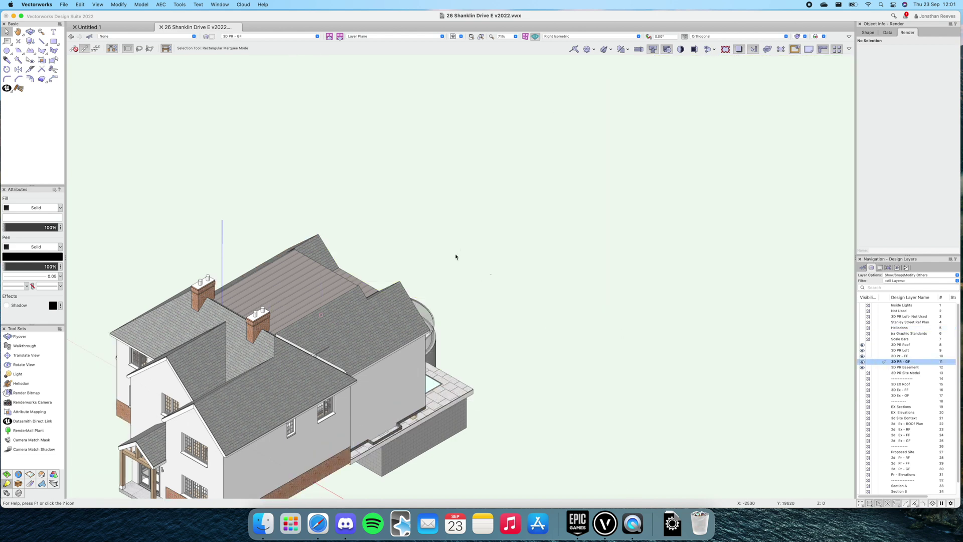
key(super+6)
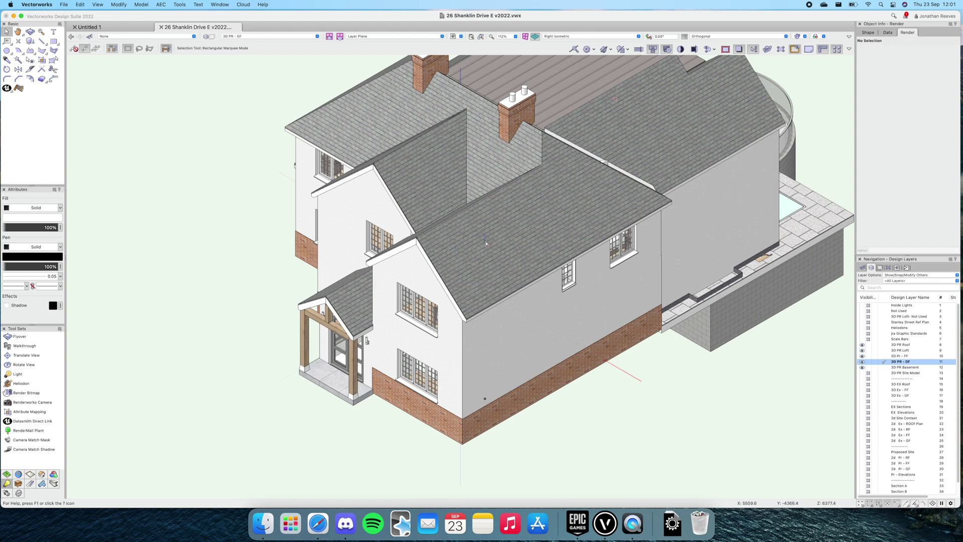
click(258, 229)
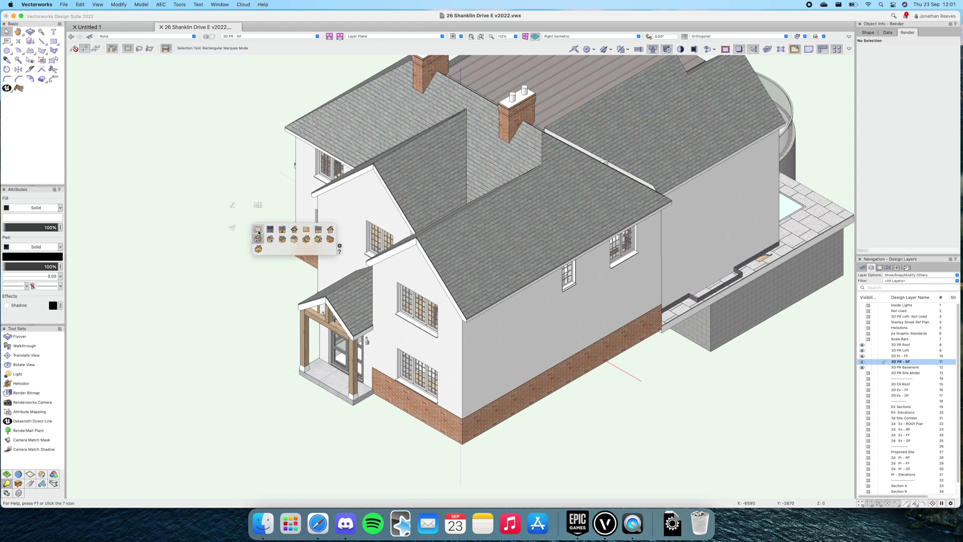
click(259, 249)
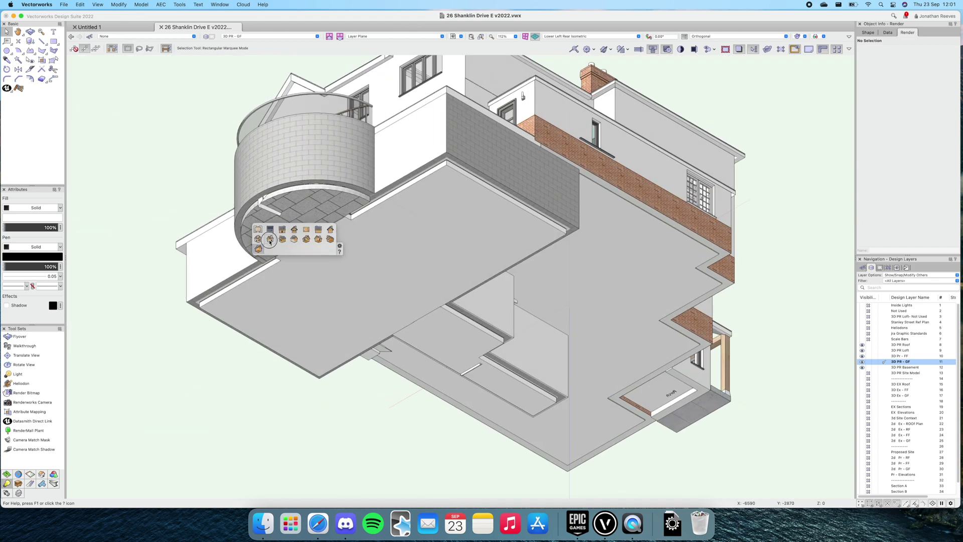
click(292, 230)
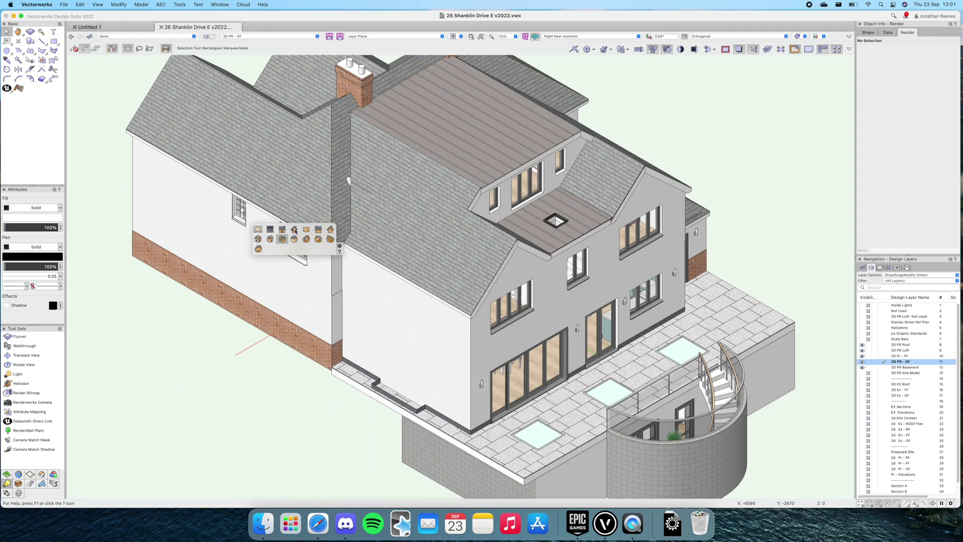
click(320, 229)
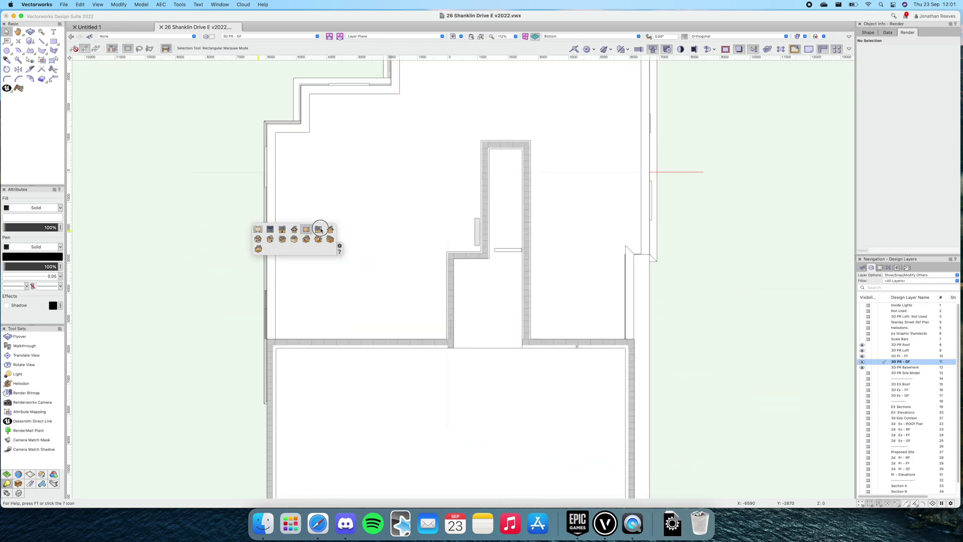
click(330, 239)
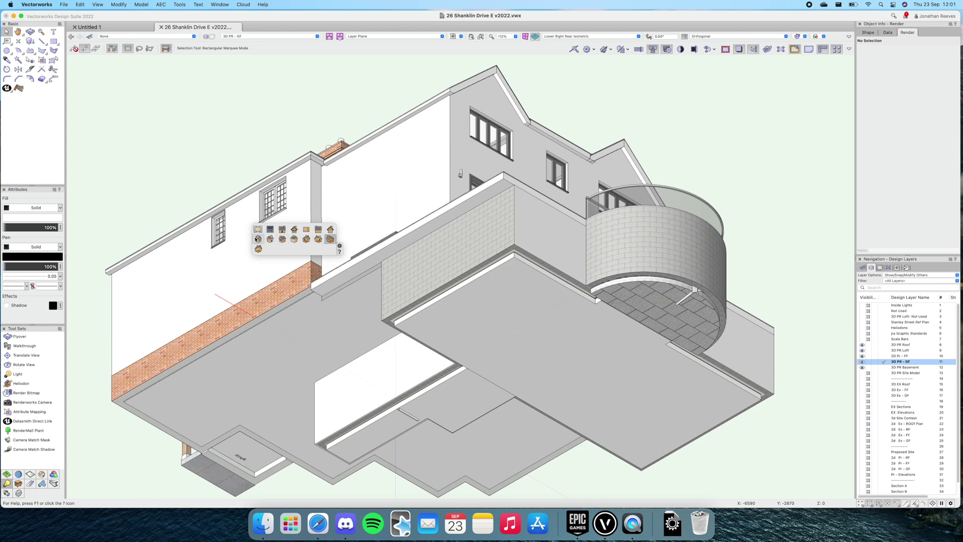
click(257, 240)
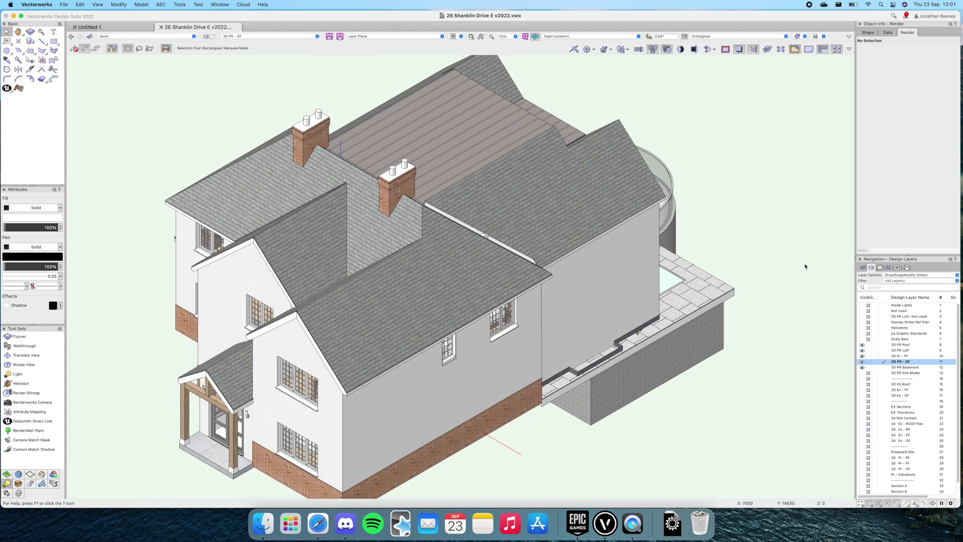
click(869, 345)
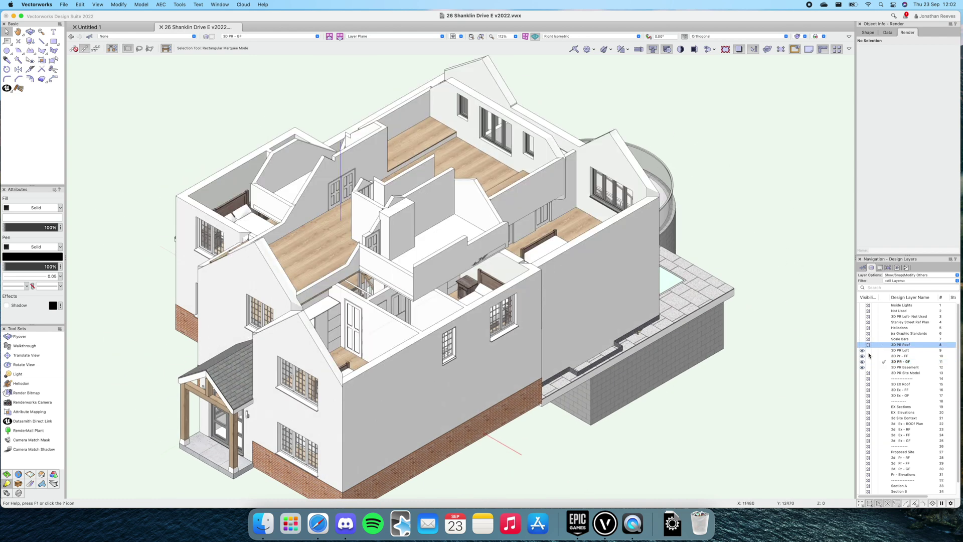
click(868, 351)
click(868, 356)
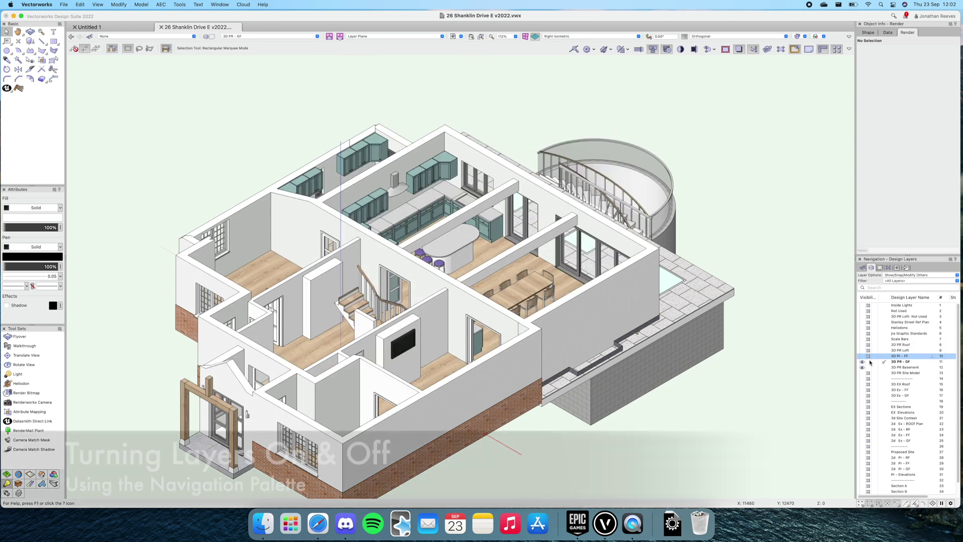
click(862, 373)
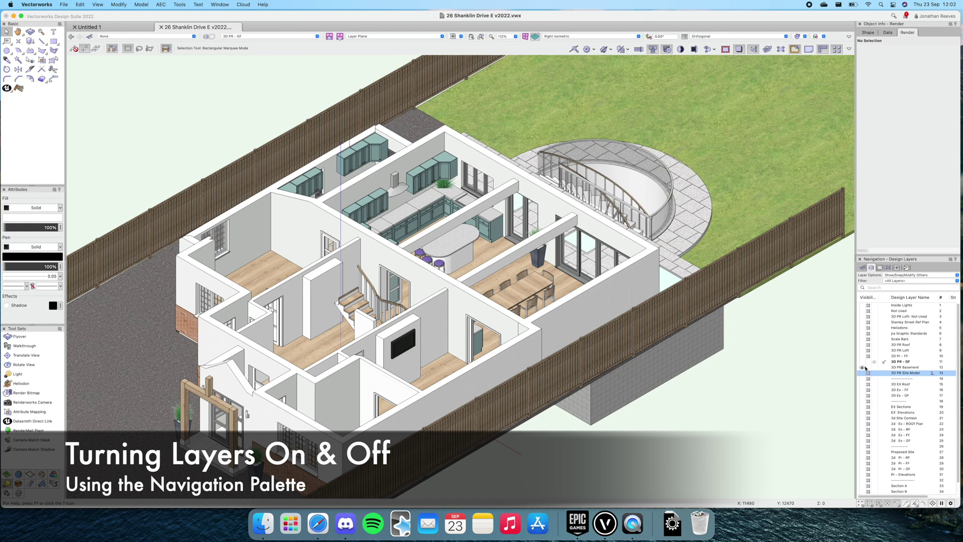
click(863, 373)
click(862, 359)
click(862, 356)
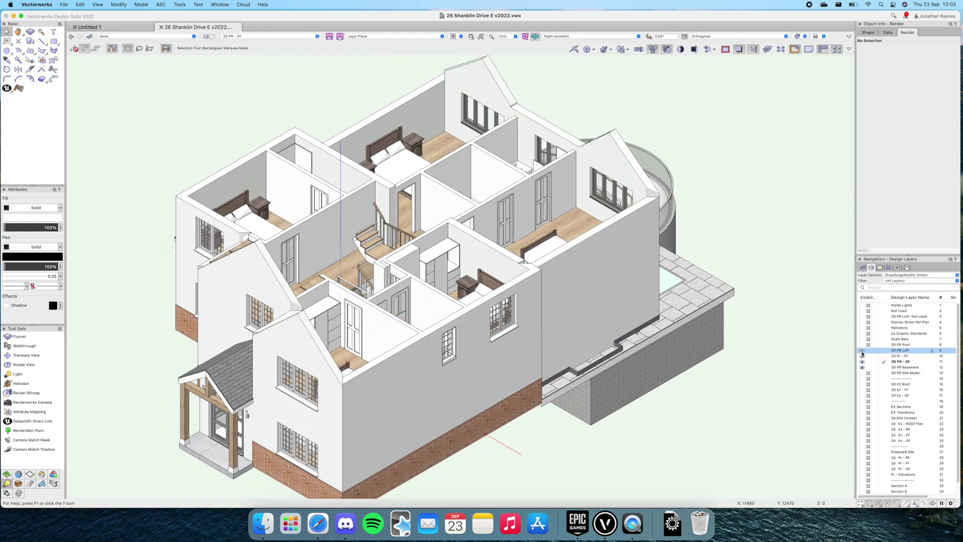
click(862, 350)
click(862, 345)
key(shift+c)
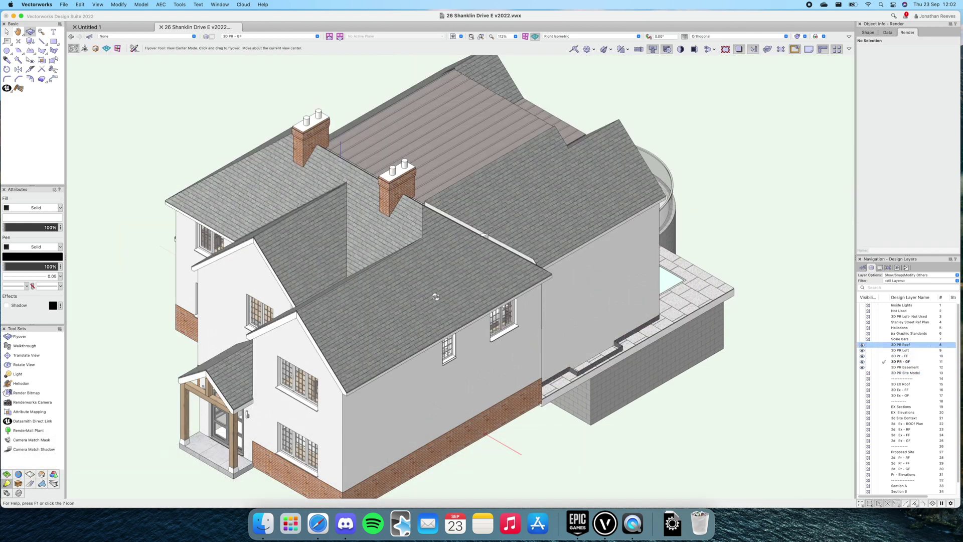
drag(561, 284, 367, 301)
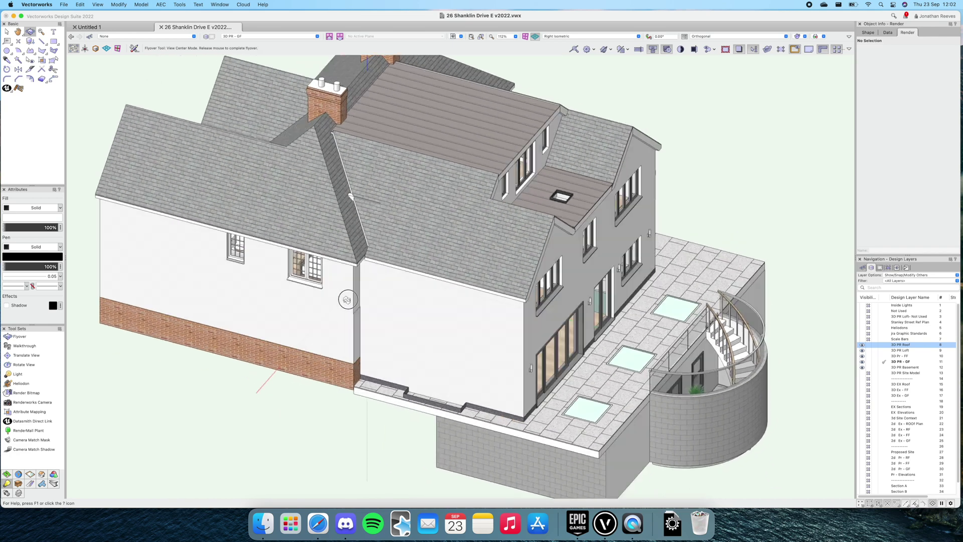
Step: Step through Right and Left Isometric to settle on Left Rear Isometric, then return to Selection
scroll(441, 296, up, 3)
scroll(441, 296, down, 5)
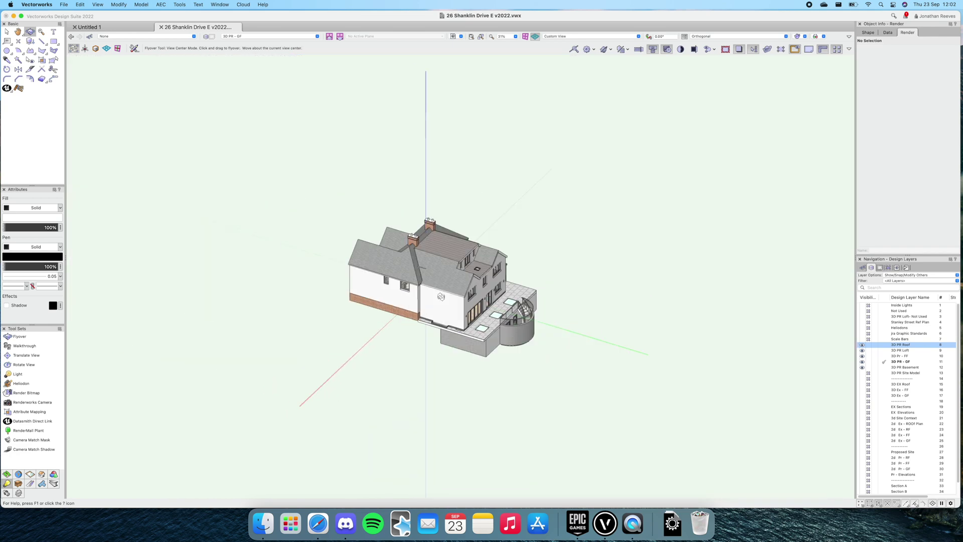
key(KP_3)
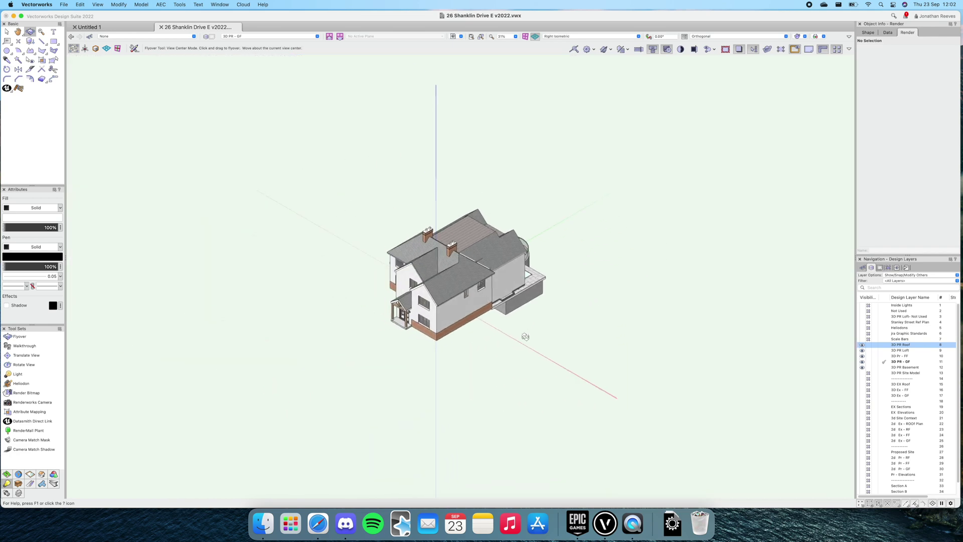
key(KP_1)
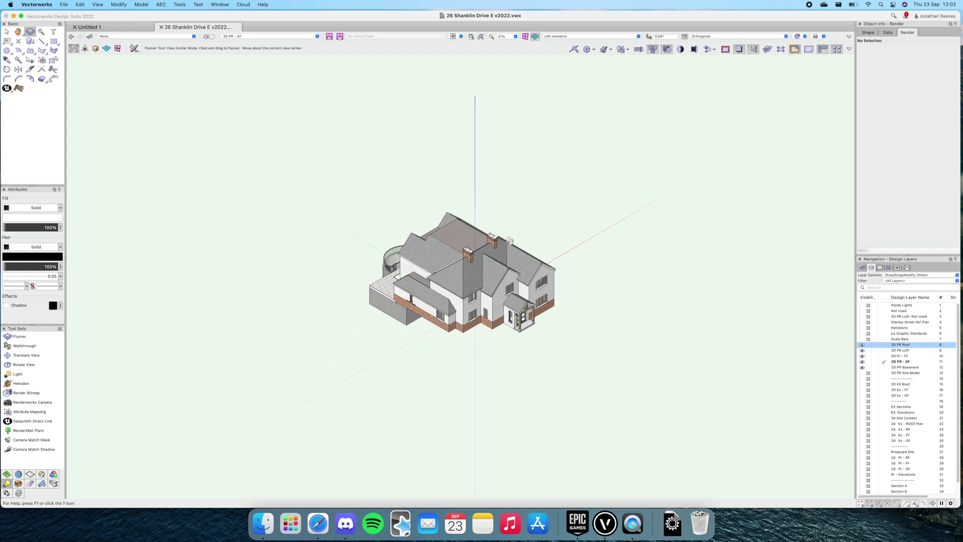
key(c)
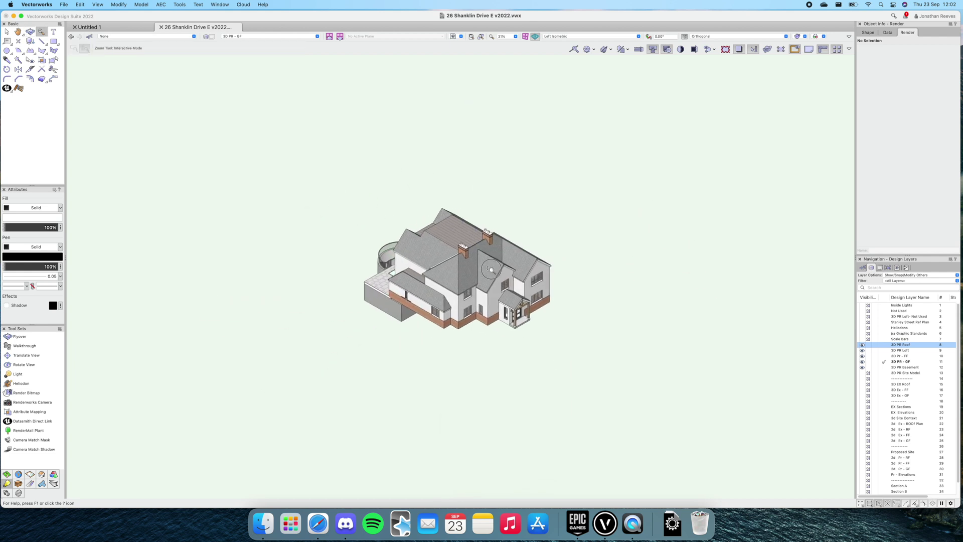
scroll(493, 263, up, 3)
key(KP_7)
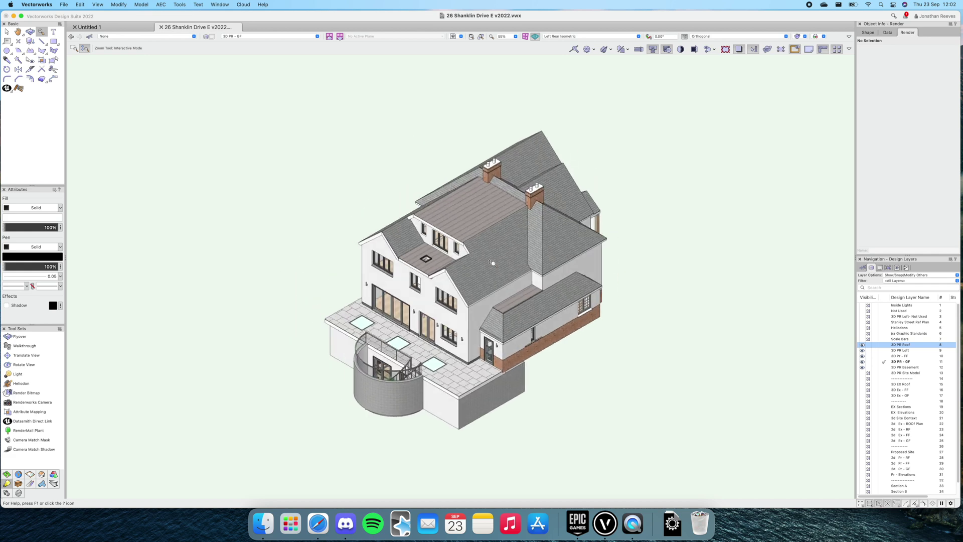
key(x)
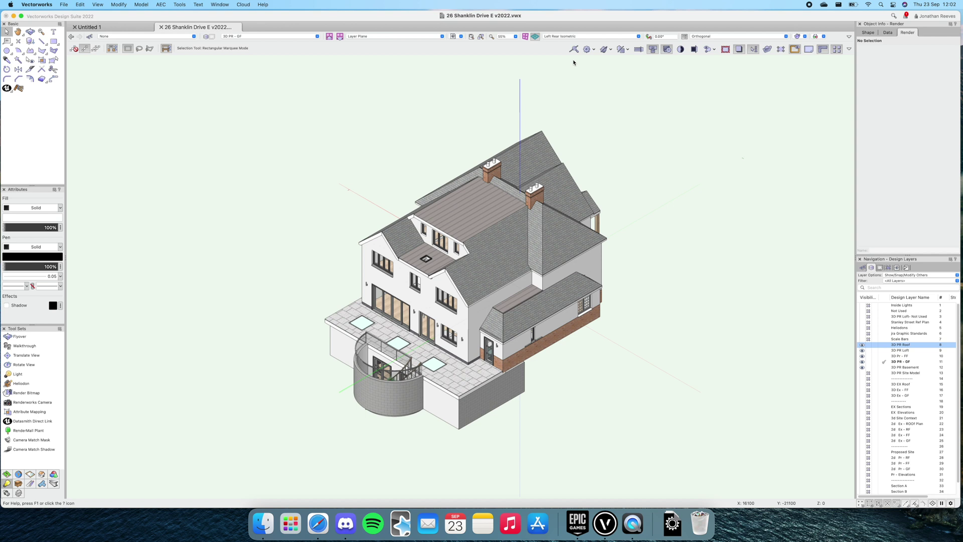
Step: Turn on Show Clip Cube from the View bar options, leaving the top face unchanged
click(849, 50)
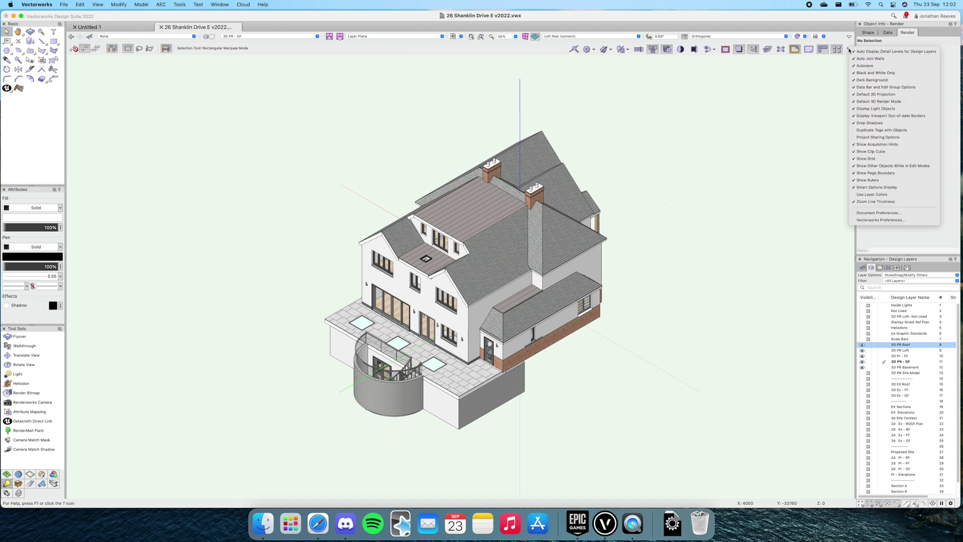
click(881, 152)
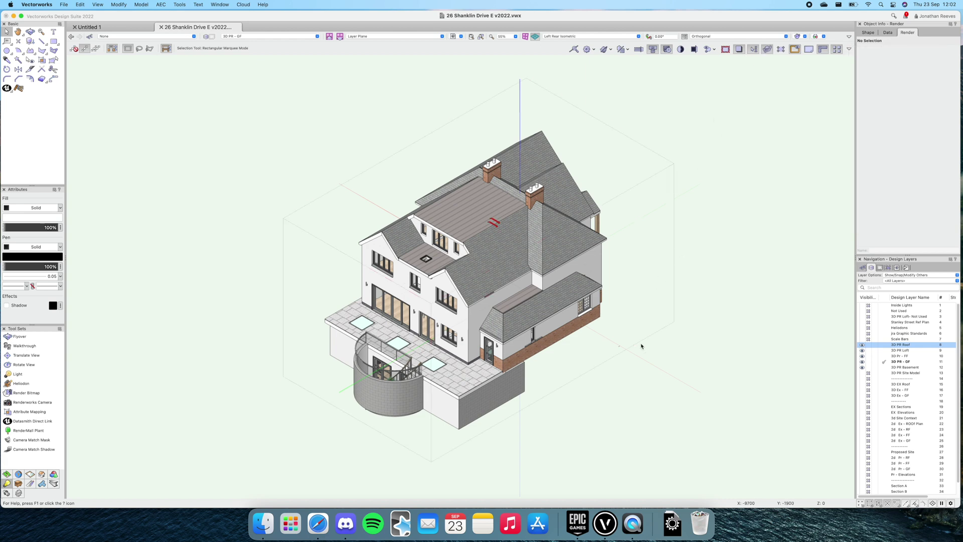
click(617, 170)
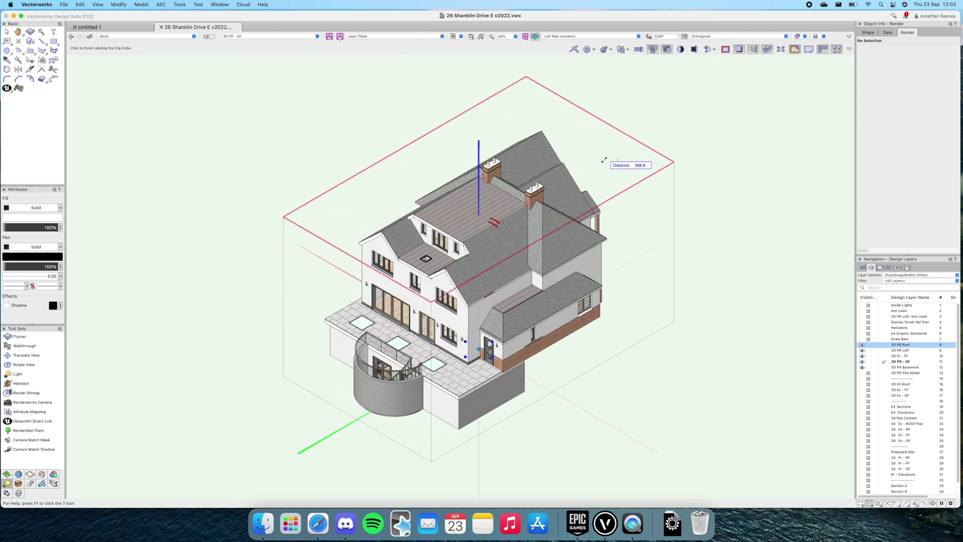
click(609, 148)
Step: Pull the clip cube's right face partway in to slice the house lengthways
click(652, 279)
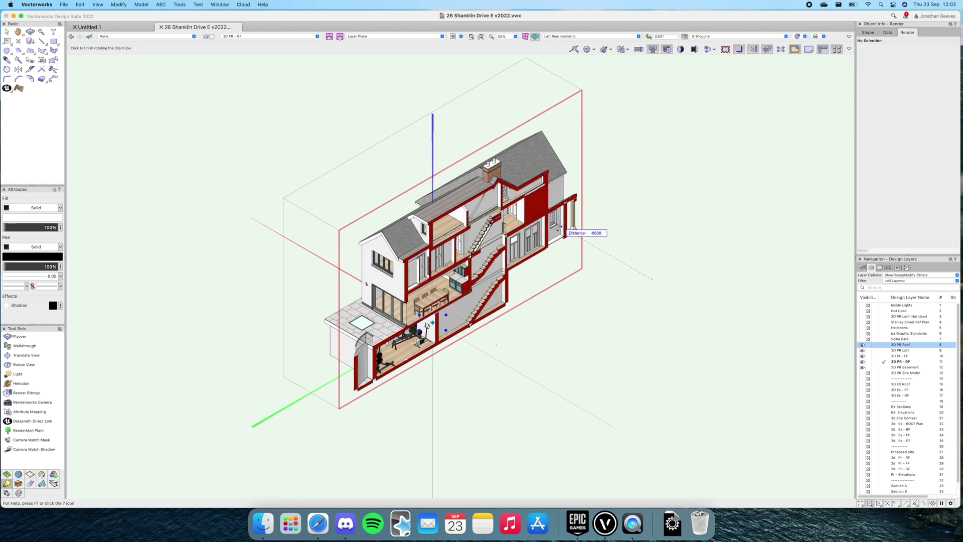
click(562, 229)
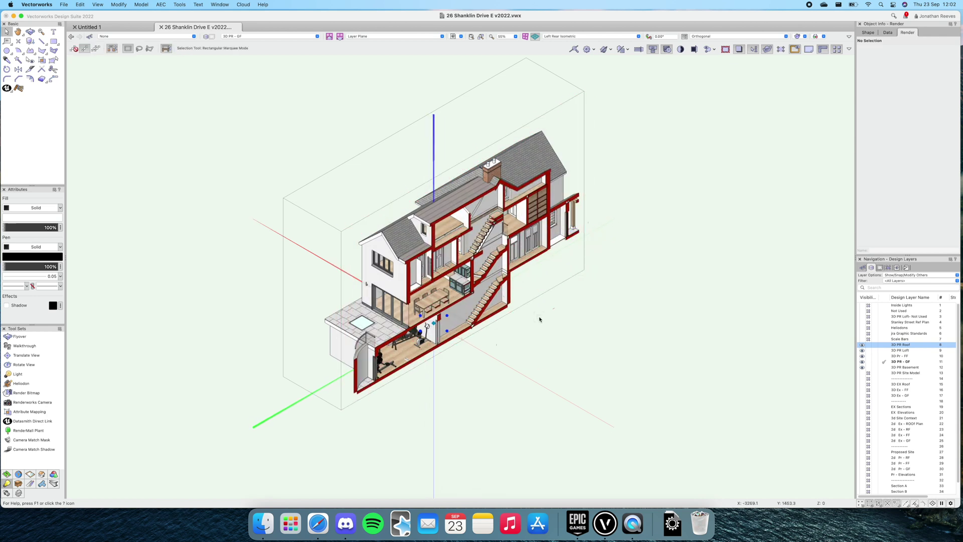
super+middle_drag(540, 319, 324, 160)
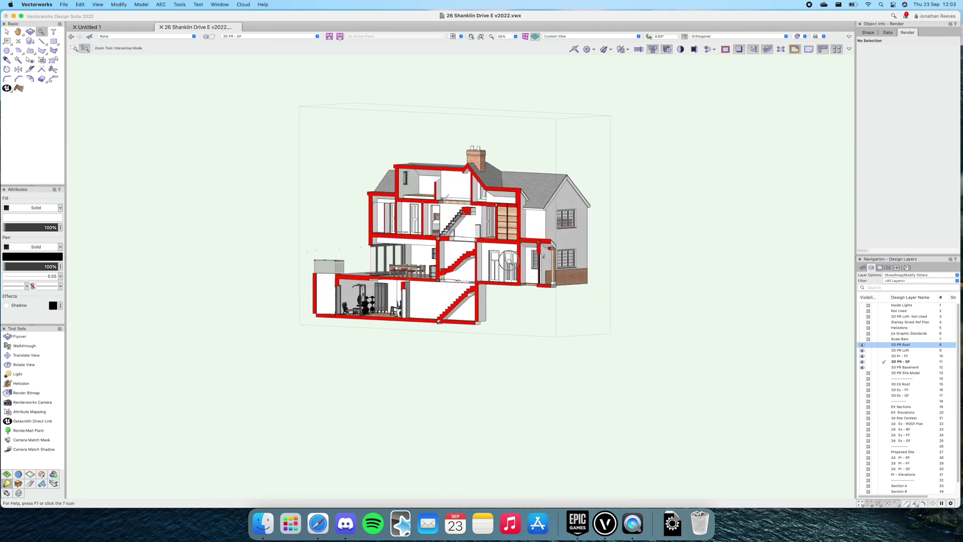
Step: Zoom into the section, toggle the Heliodons layer on and off, then fly to an angled x-ray view
scroll(509, 260, up, 3)
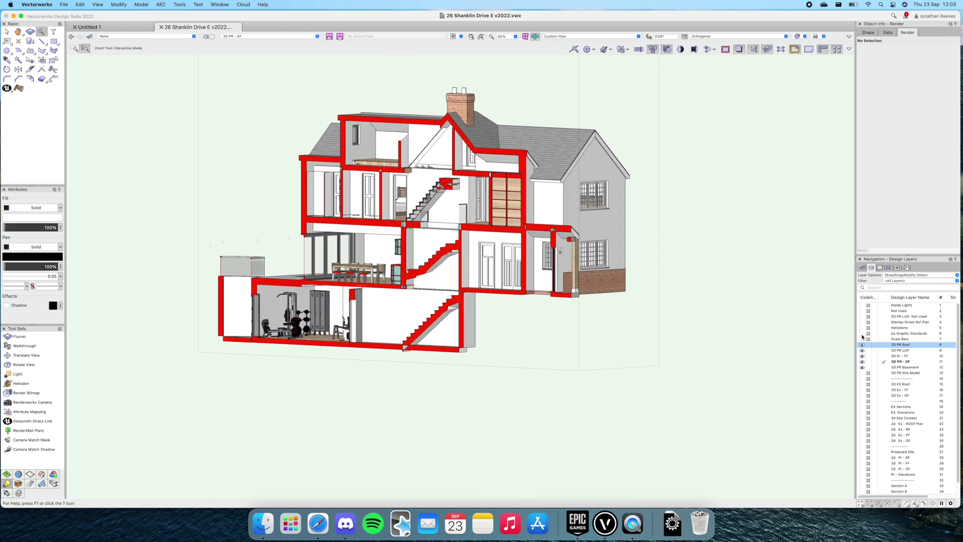
click(862, 328)
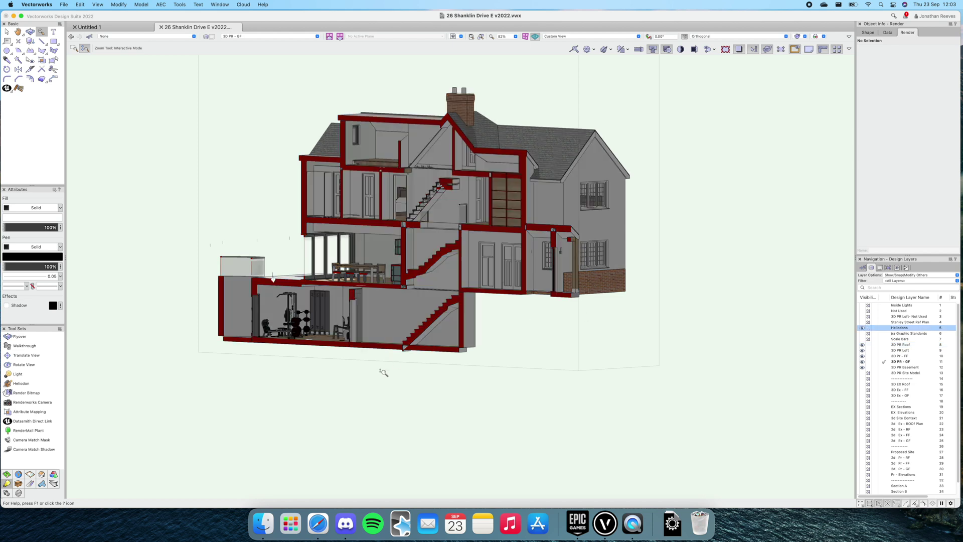
click(868, 329)
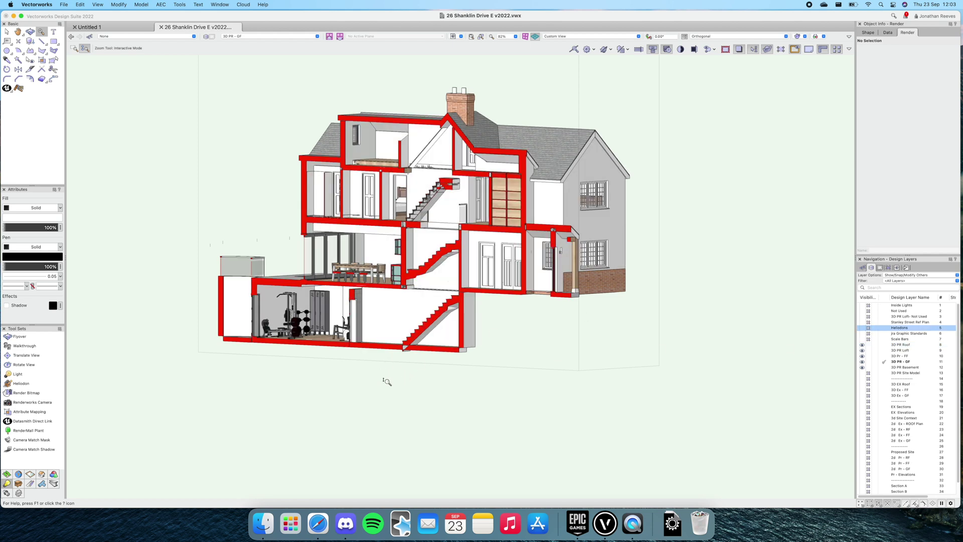
scroll(378, 369, up, 2)
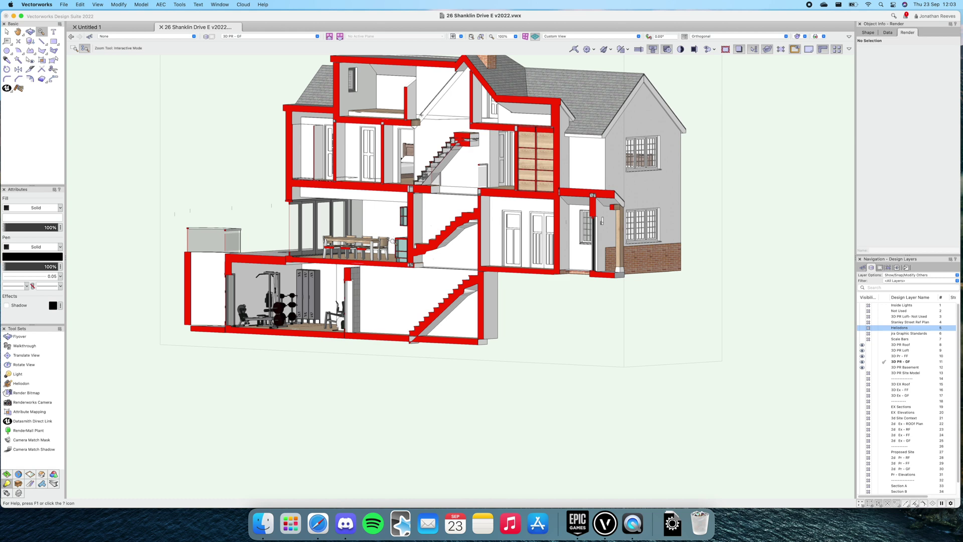
key(u)
drag(382, 235, 480, 301)
key(x)
key(shift+c)
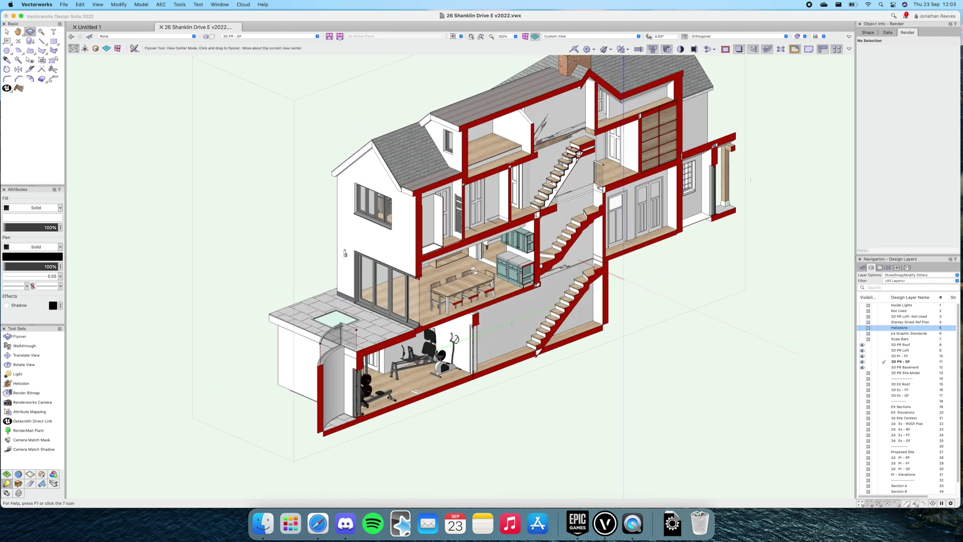
key(b)
key(b)
key(x)
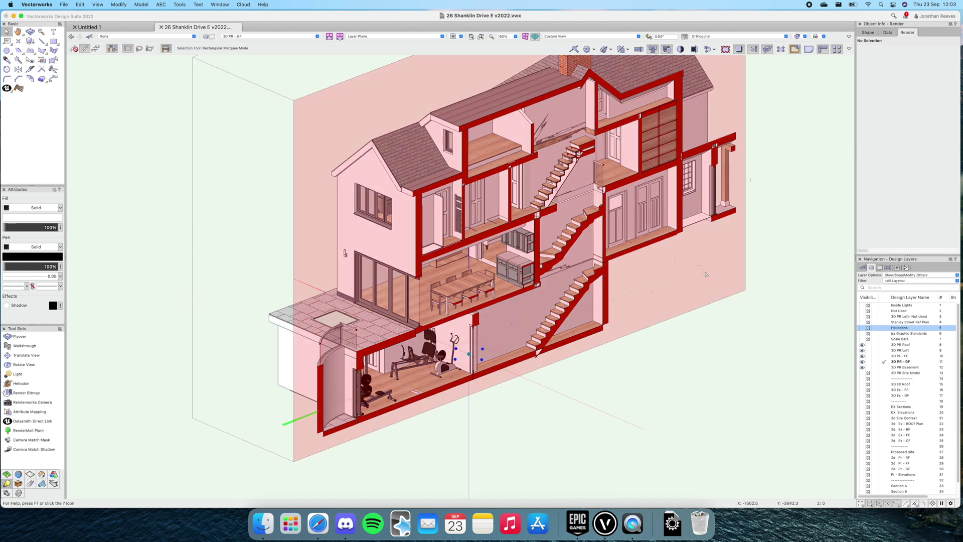
Step: Create a section viewport from the section line on new sheet layer 20 titled 'Test Section'
right_click(674, 261)
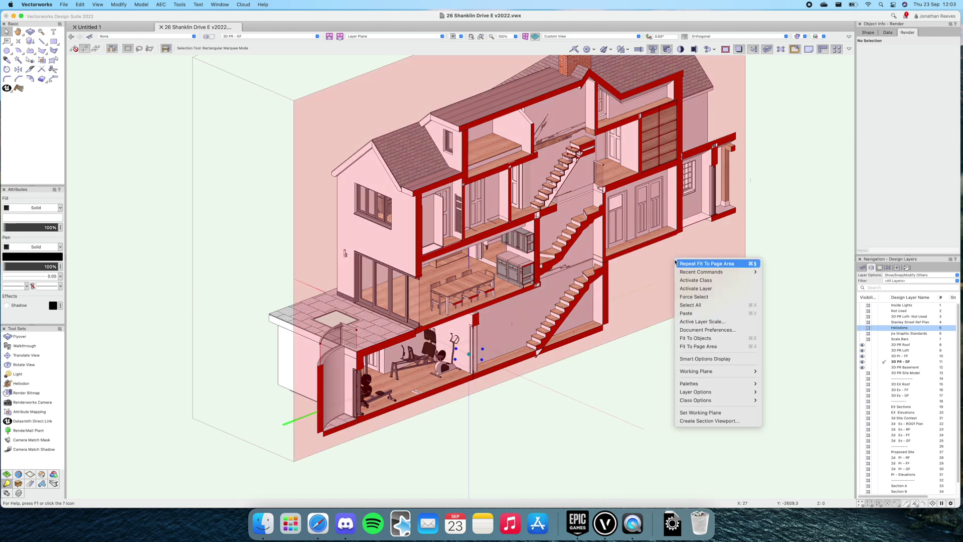
click(709, 421)
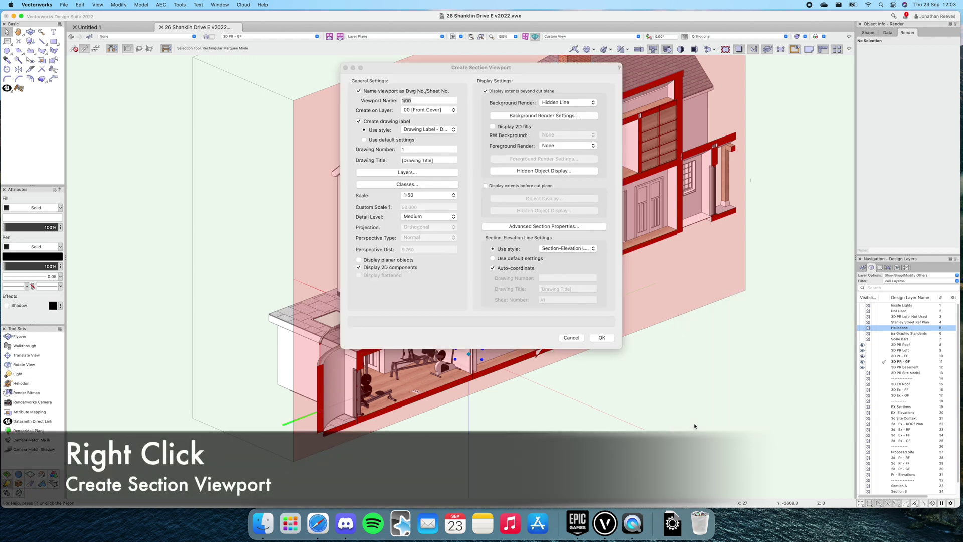
click(428, 110)
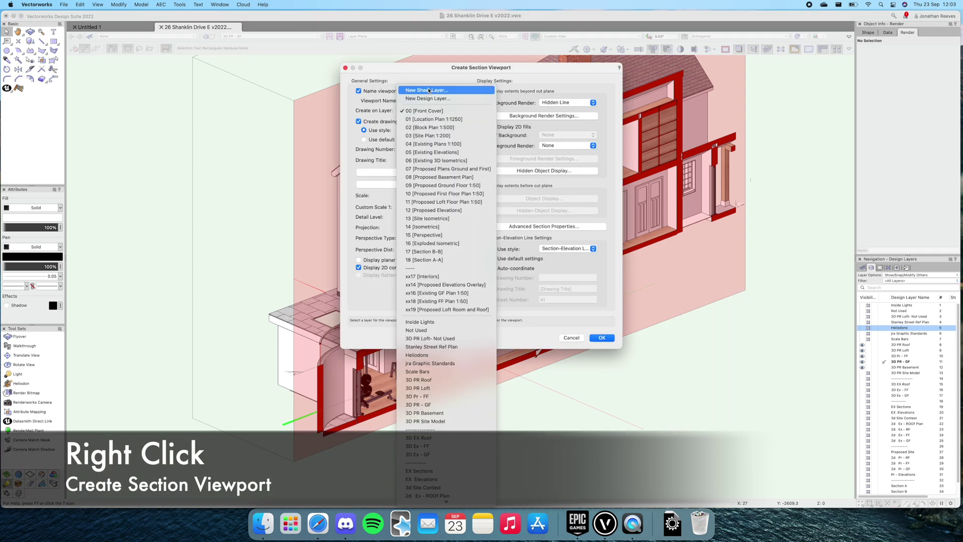
click(429, 90)
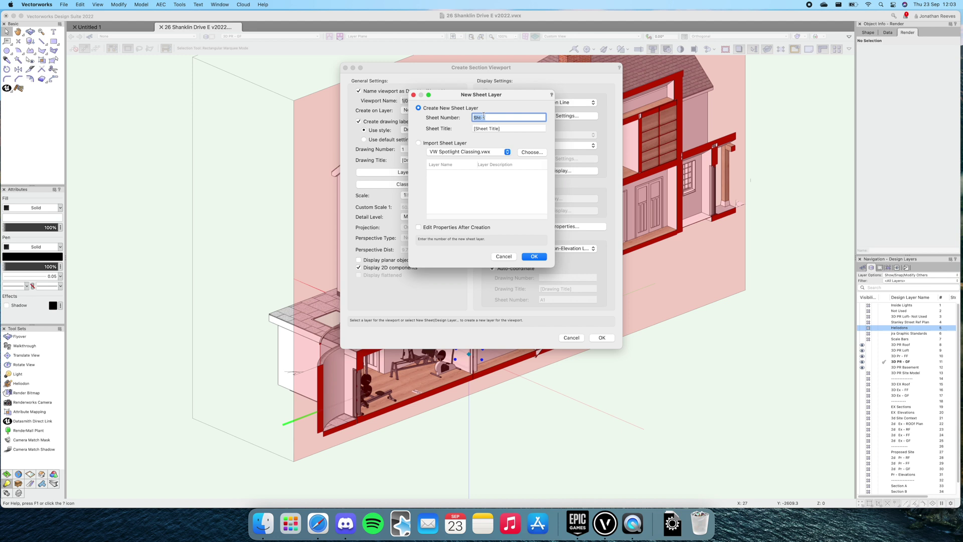
text(20)
key(Tab)
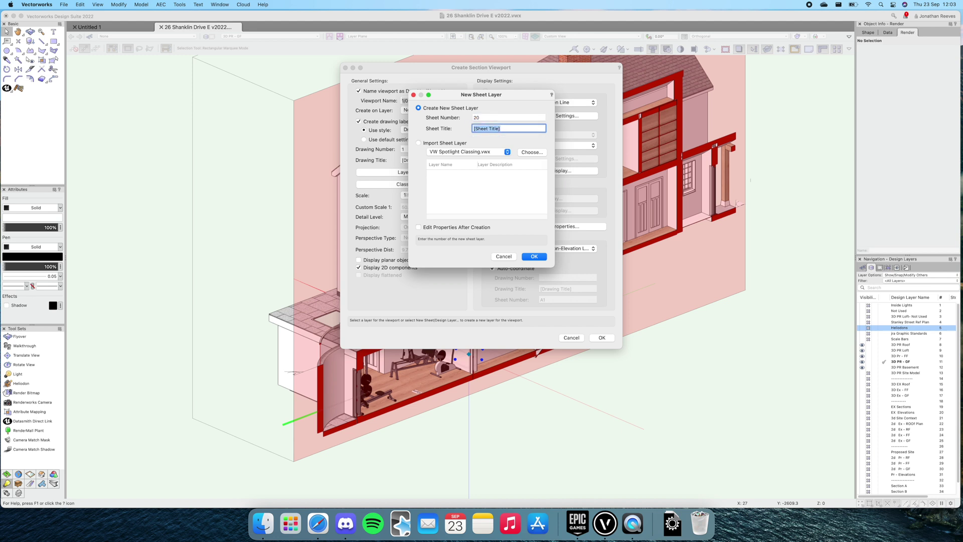
text(Test Section)
click(535, 257)
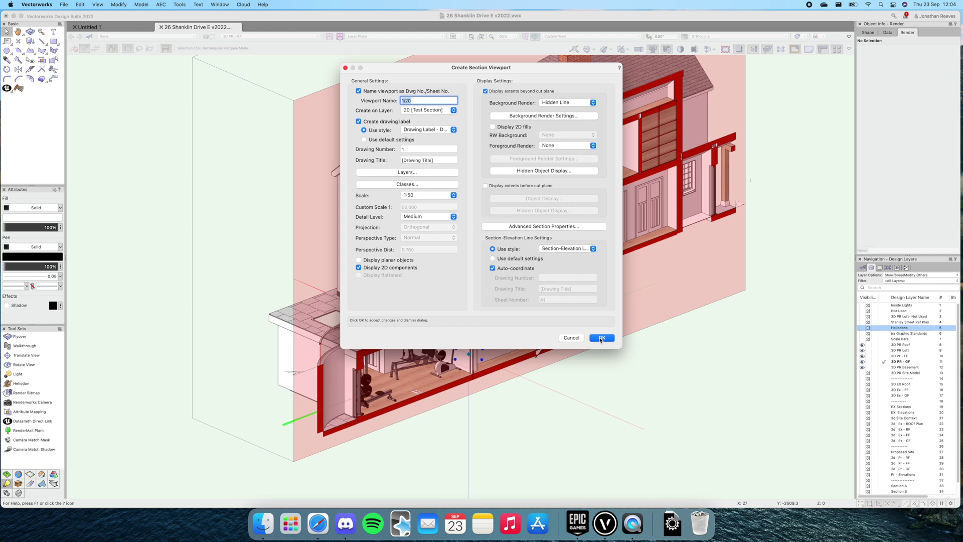
click(601, 338)
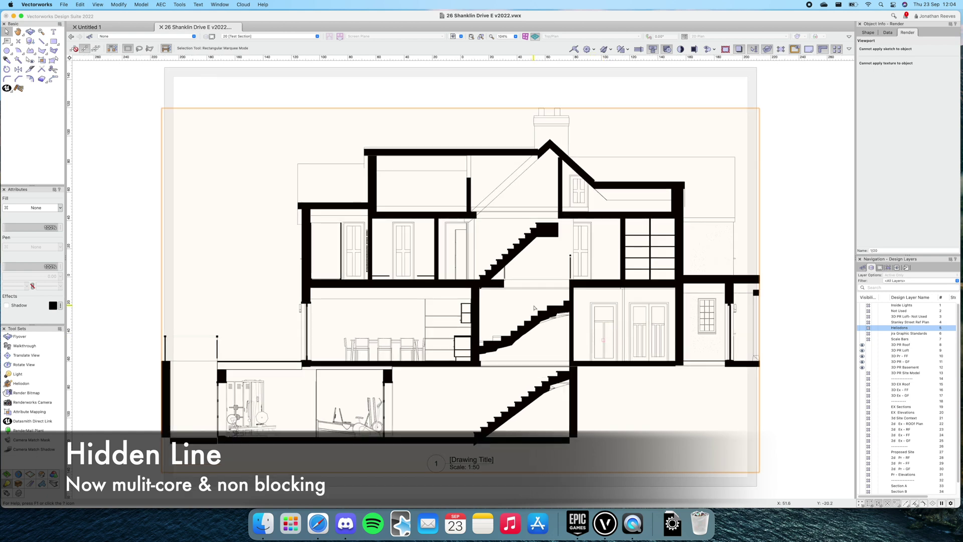
Step: Set the sheet's Page Setup to 2 pages horizontally
scroll(502, 311, up, 2)
scroll(533, 307, down, 4)
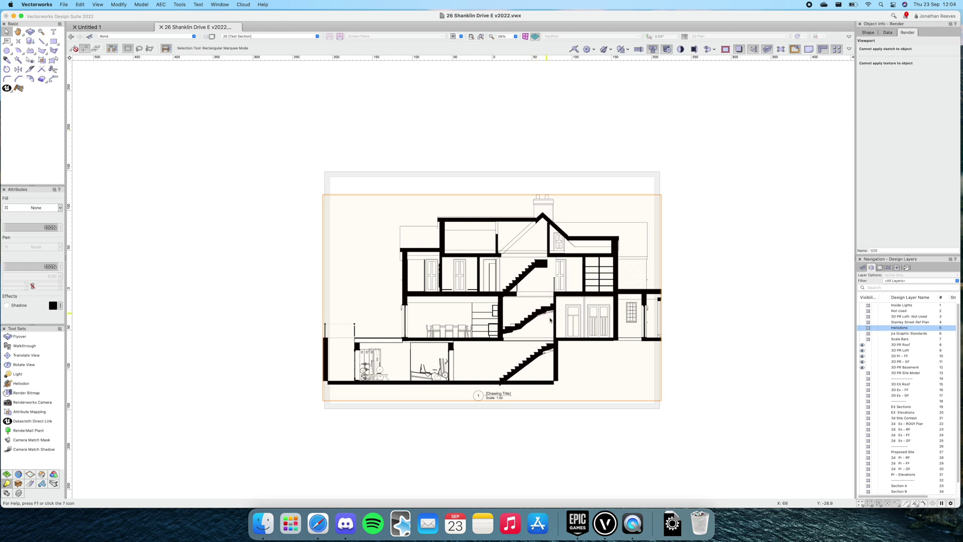
key(super+shift+p)
text(2)
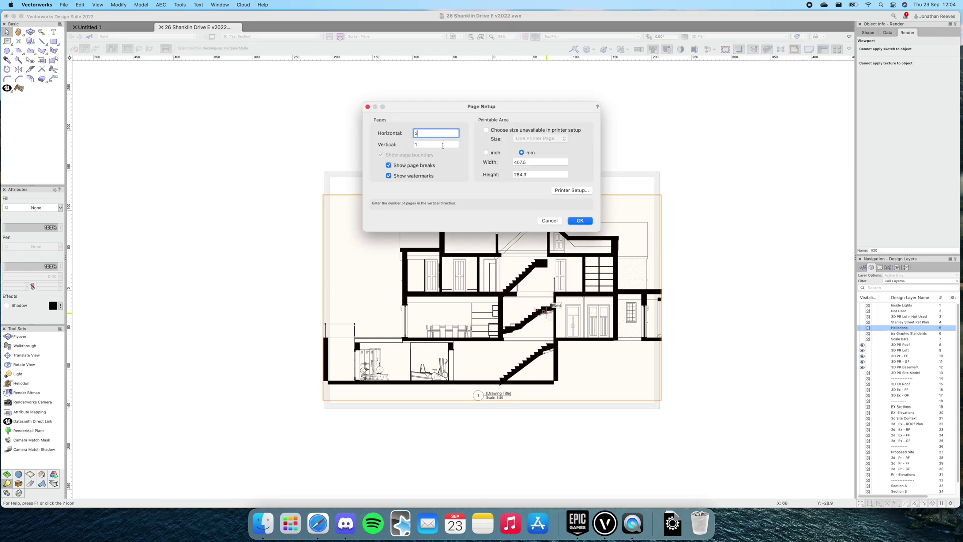
click(580, 221)
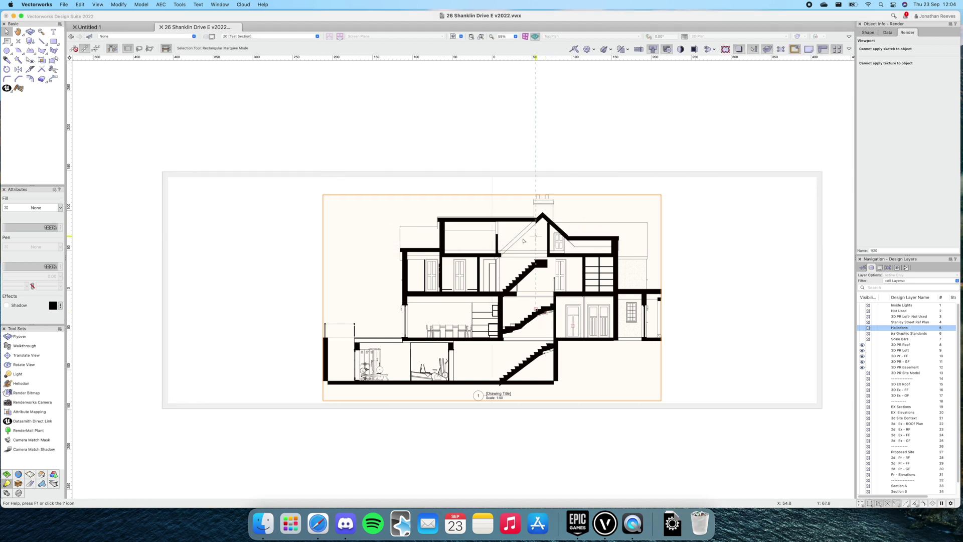
Step: Move the section viewport to the left half and place a copy on the right half
drag(497, 249, 343, 256)
scroll(344, 310, down, 1)
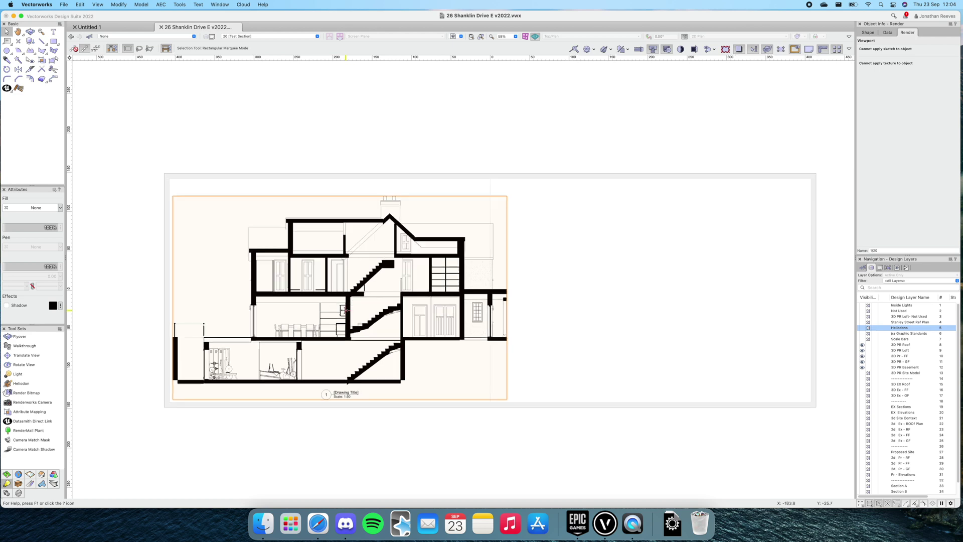
scroll(345, 310, up, 3)
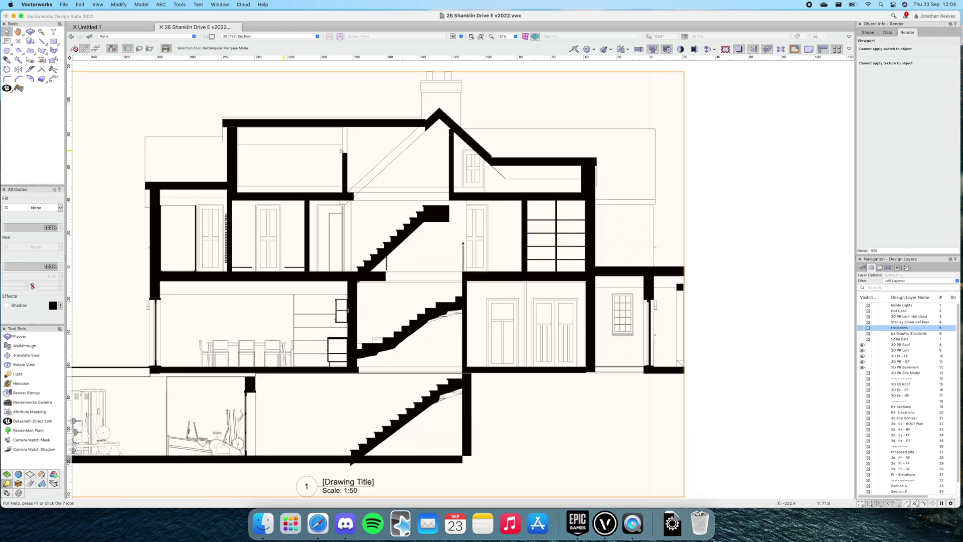
scroll(324, 253, down, 4)
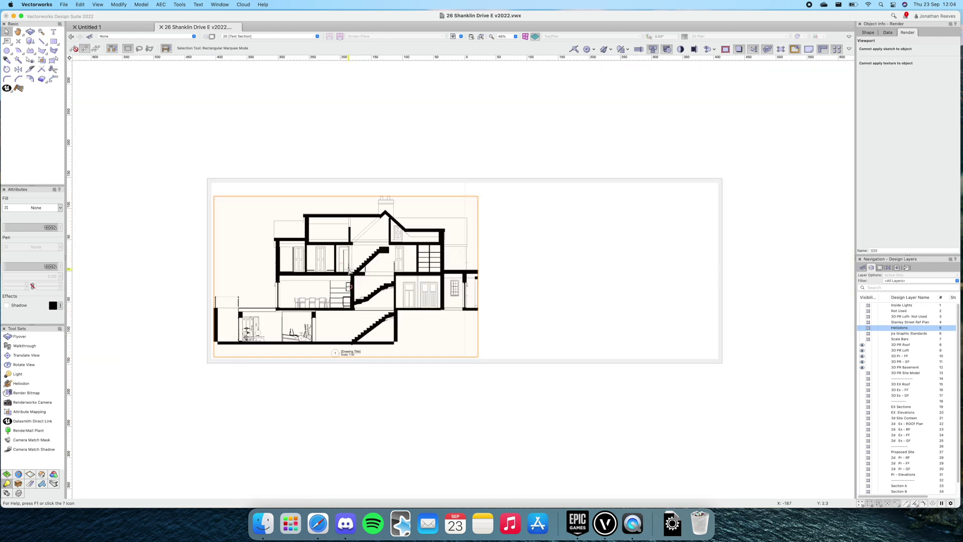
drag(351, 279, 603, 255)
Step: In the section's advanced properties, enable Use Attributes of Original Objects, Merge Structural Objects and Add Profile Line
click(867, 32)
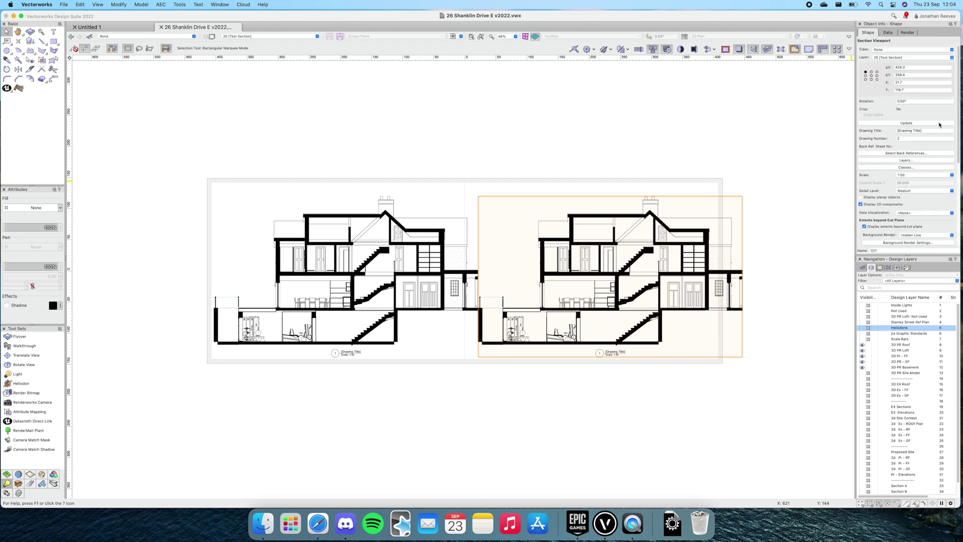
scroll(928, 175, down, 5)
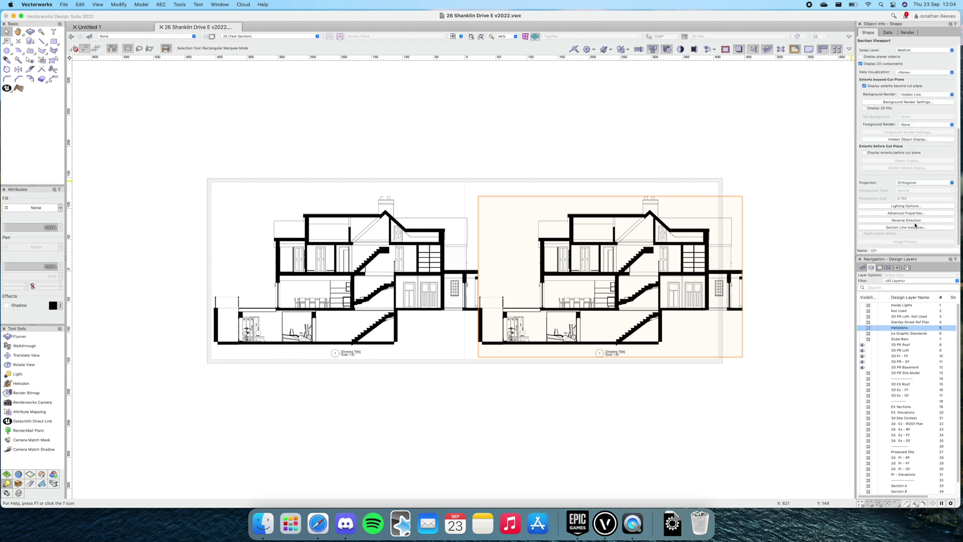
click(903, 214)
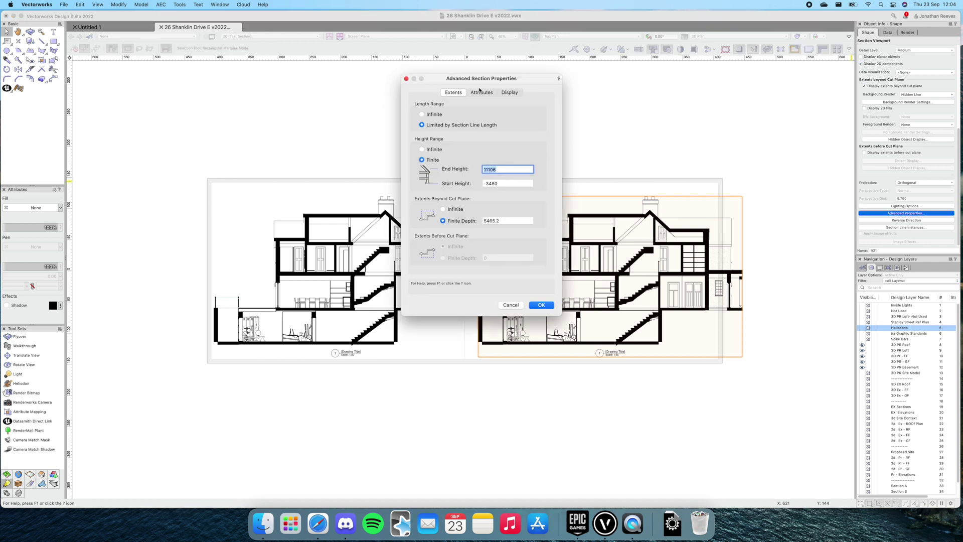
click(481, 93)
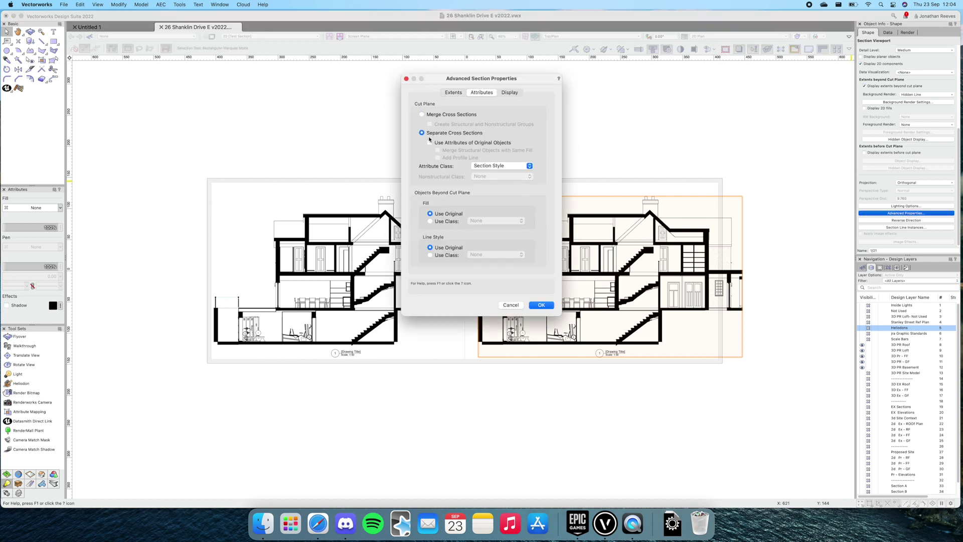
click(430, 143)
click(438, 150)
click(437, 158)
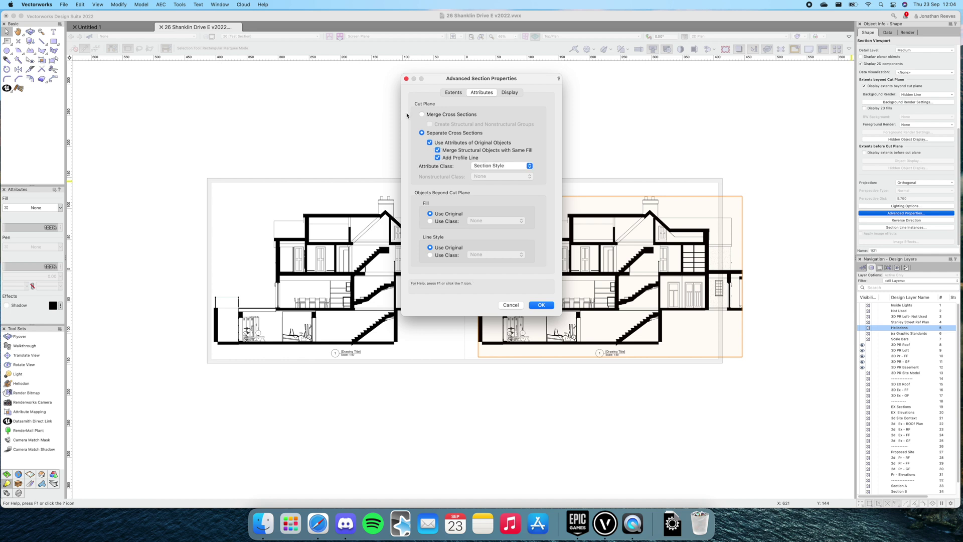
drag(470, 85, 447, 125)
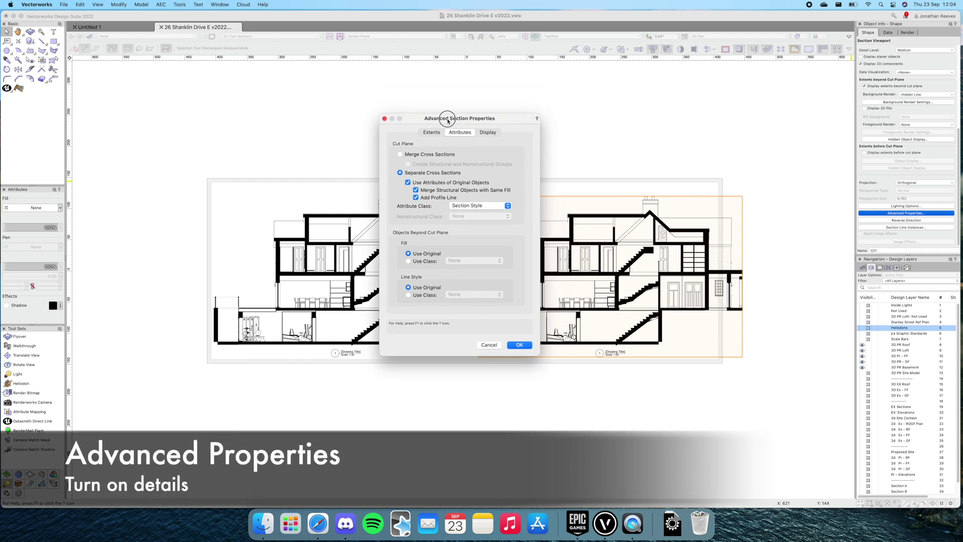
click(519, 346)
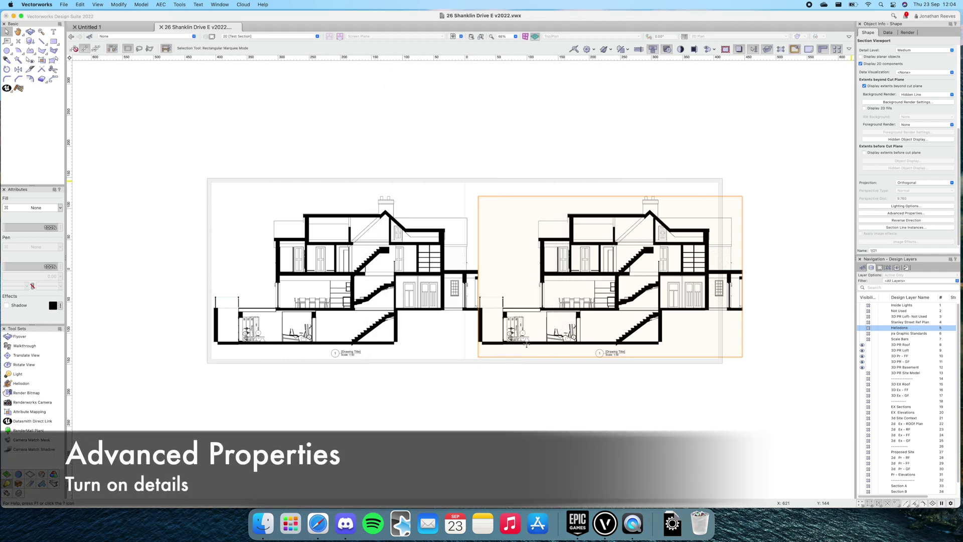
Step: Update the right section viewport with the new attribute settings
scroll(631, 292, up, 1)
scroll(631, 293, up, 3)
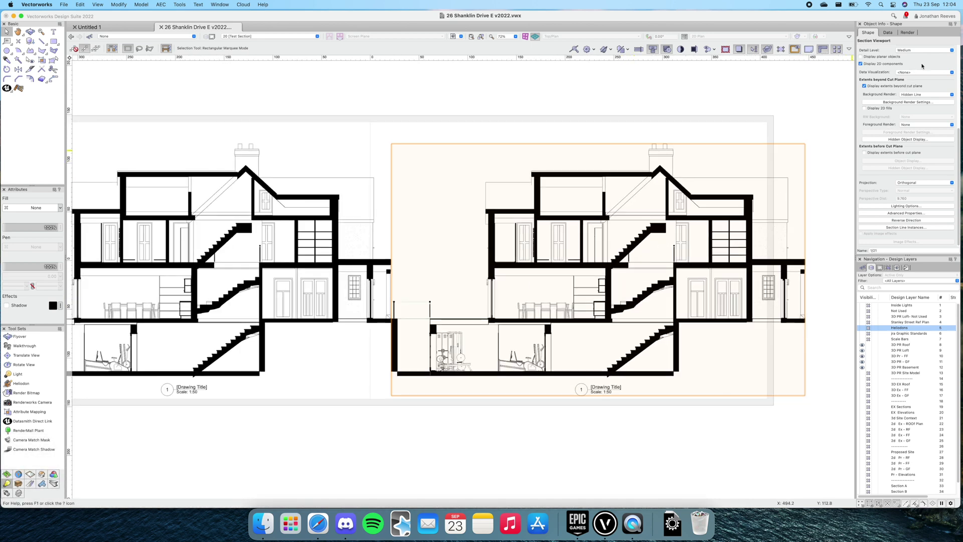
scroll(943, 131, up, 5)
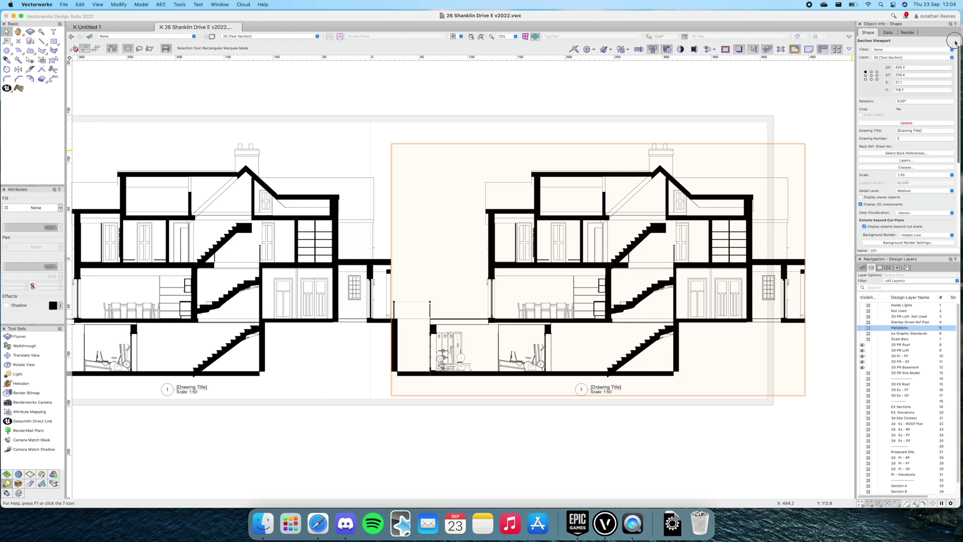
click(906, 124)
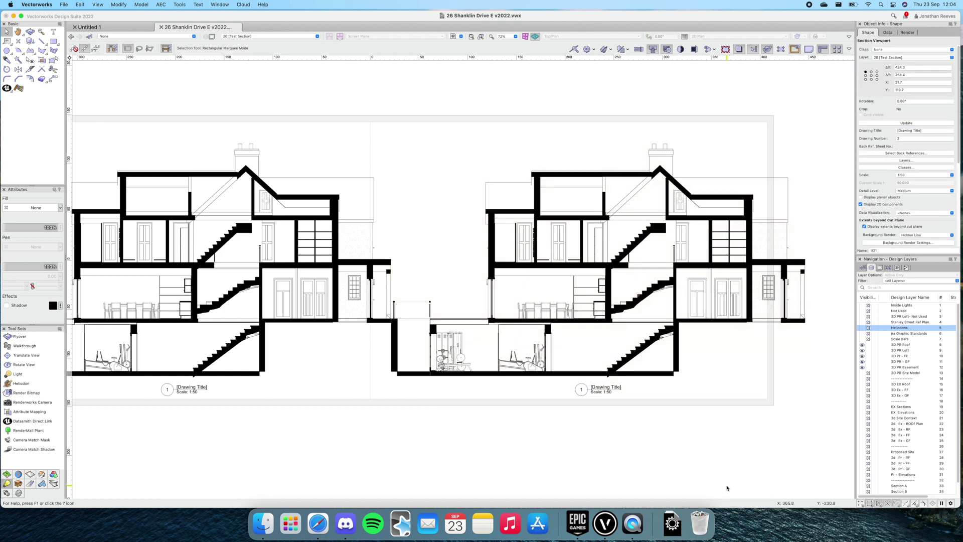
Step: Zoom in on the stairs in the right section and bring up the Background Render choices
key(c)
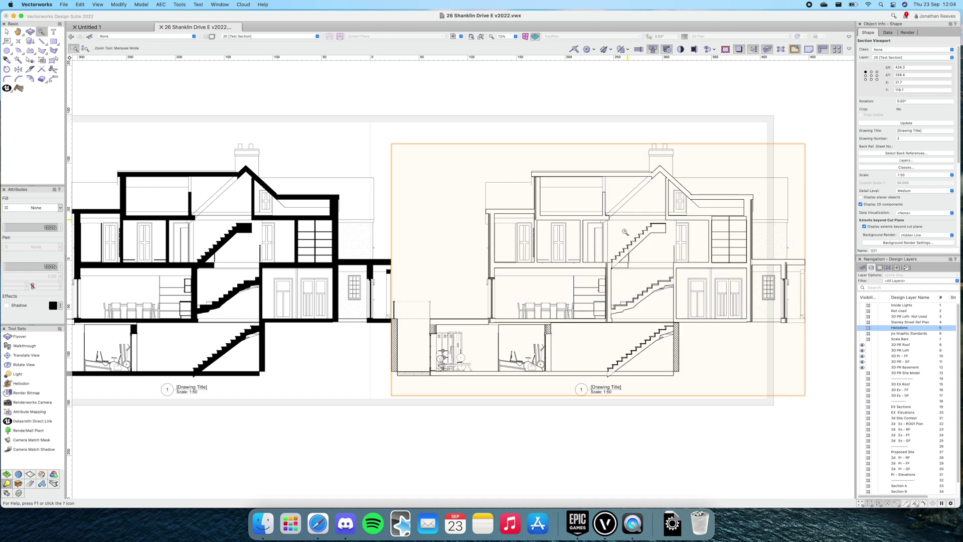
drag(622, 217, 700, 354)
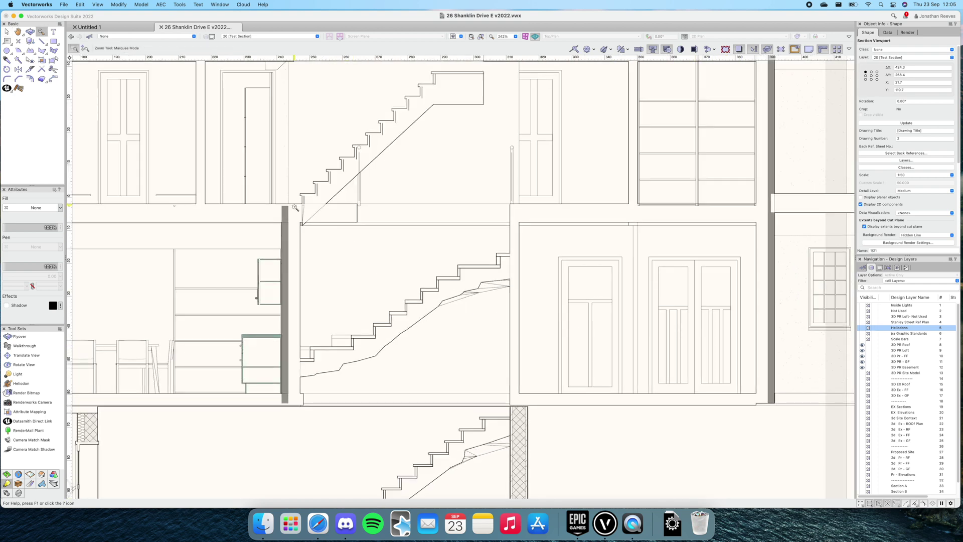
scroll(362, 242, down, 2)
scroll(362, 236, down, 5)
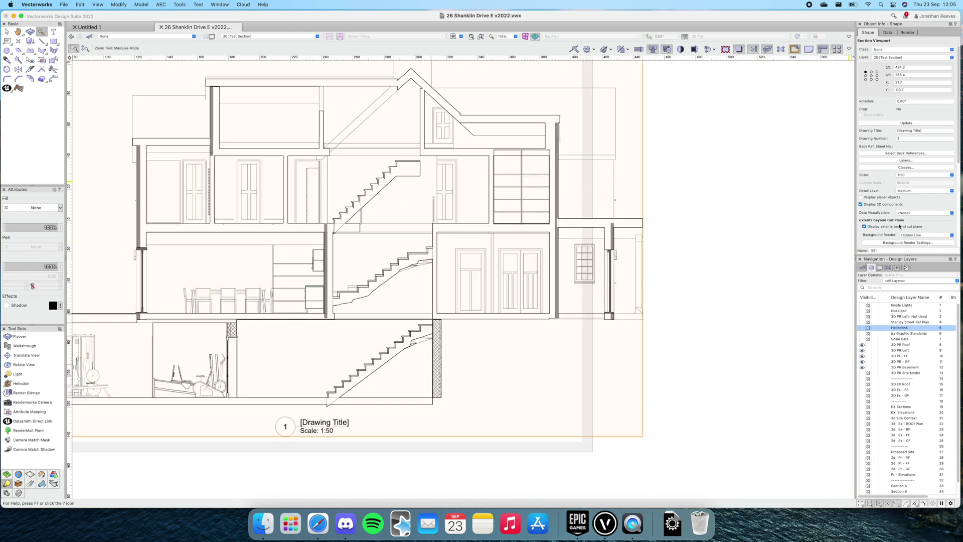
click(917, 236)
Step: Set the section viewport's Background Render to Shaded and its Projection to Perspective
click(916, 237)
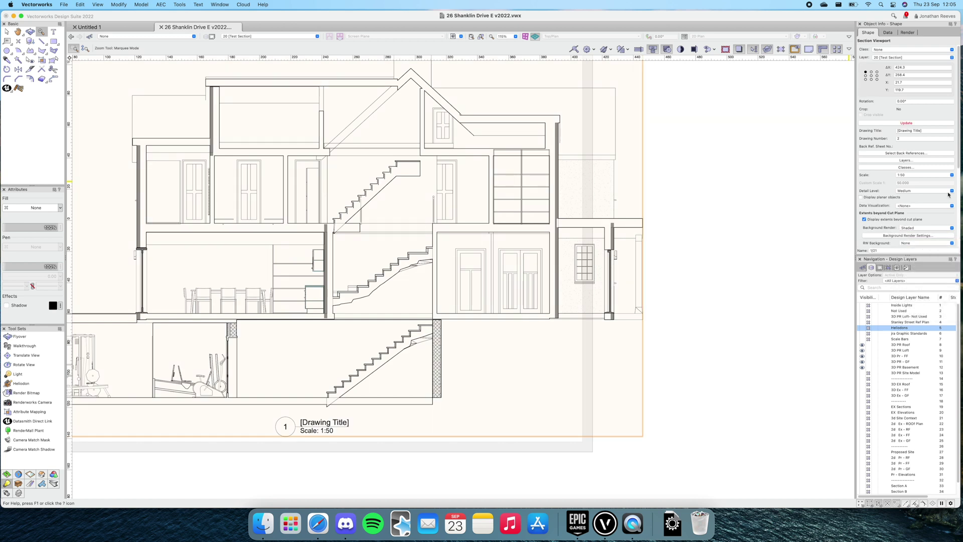
drag(960, 156, 957, 202)
scroll(917, 119, down, 2)
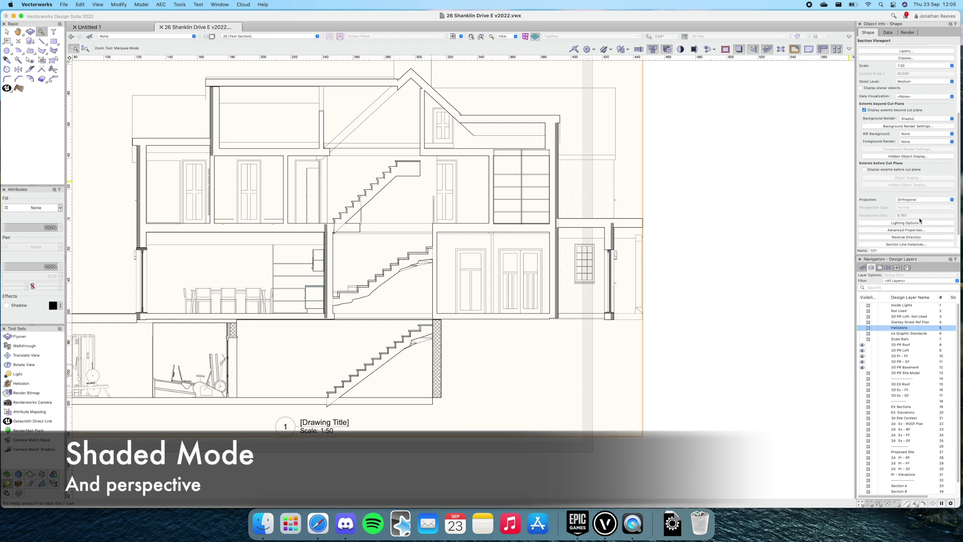
click(917, 200)
click(914, 210)
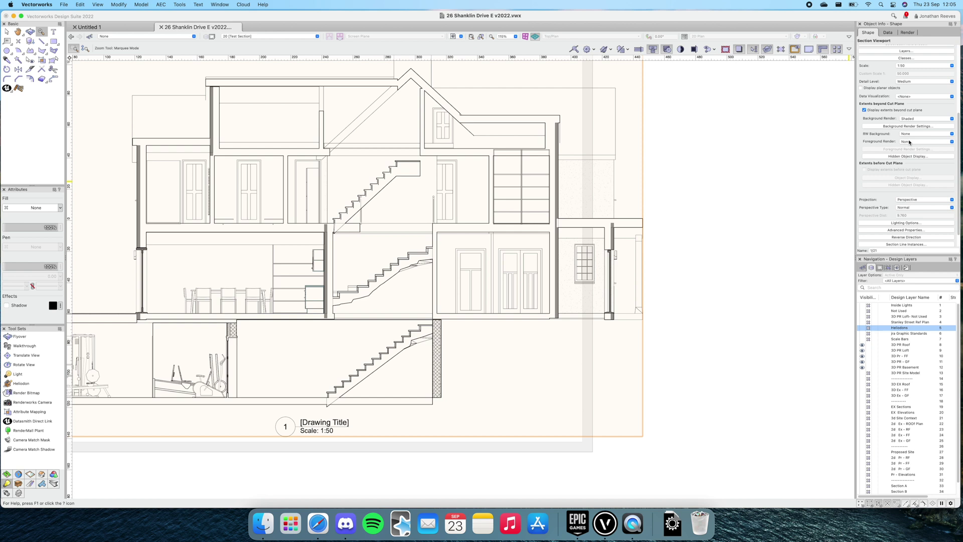
scroll(910, 143, up, 2)
scroll(910, 143, up, 4)
Step: Adjust which design layers are visible in the section viewport
click(906, 109)
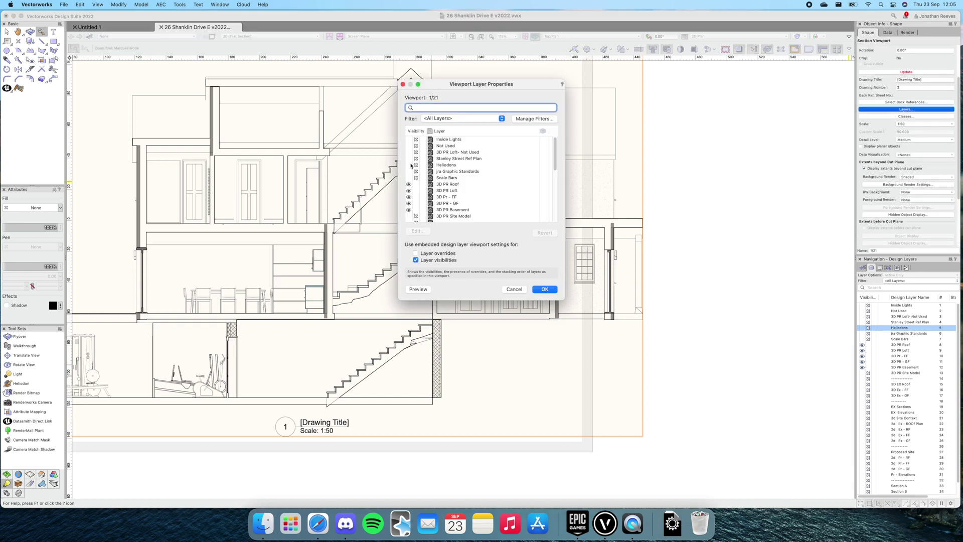
click(545, 289)
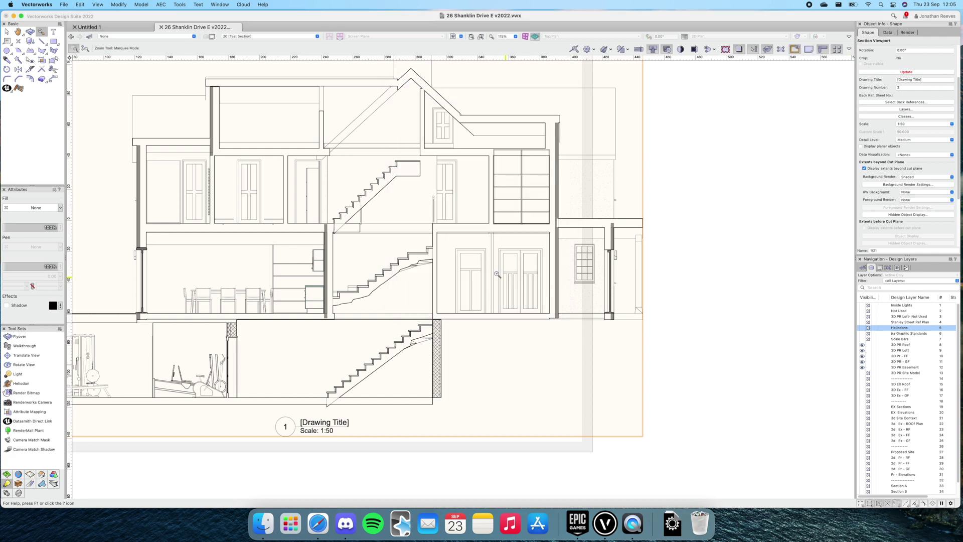
scroll(497, 275, up, 3)
scroll(498, 274, down, 5)
Step: Turn on Ambient Occlusion in the section viewport's Lighting Options
scroll(898, 209, up, 1)
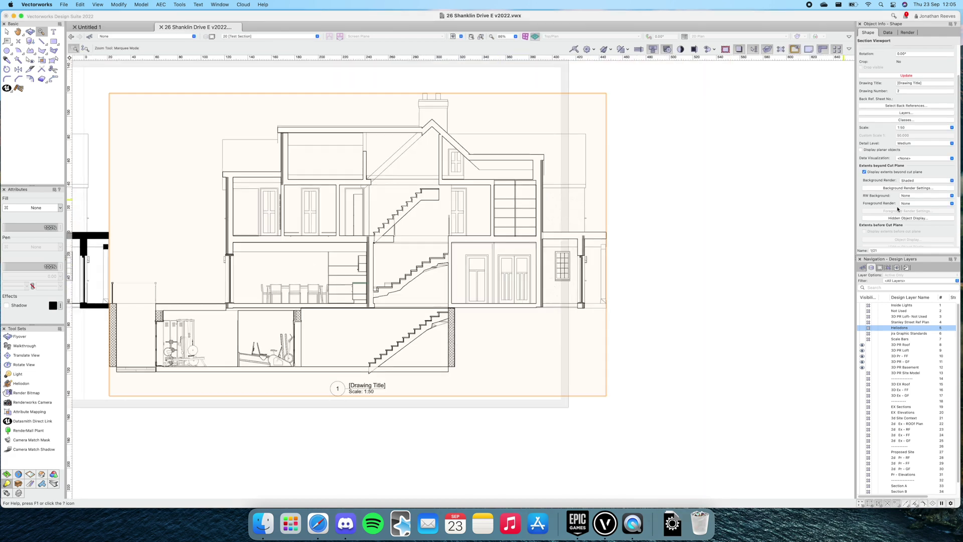
scroll(898, 209, down, 3)
click(905, 232)
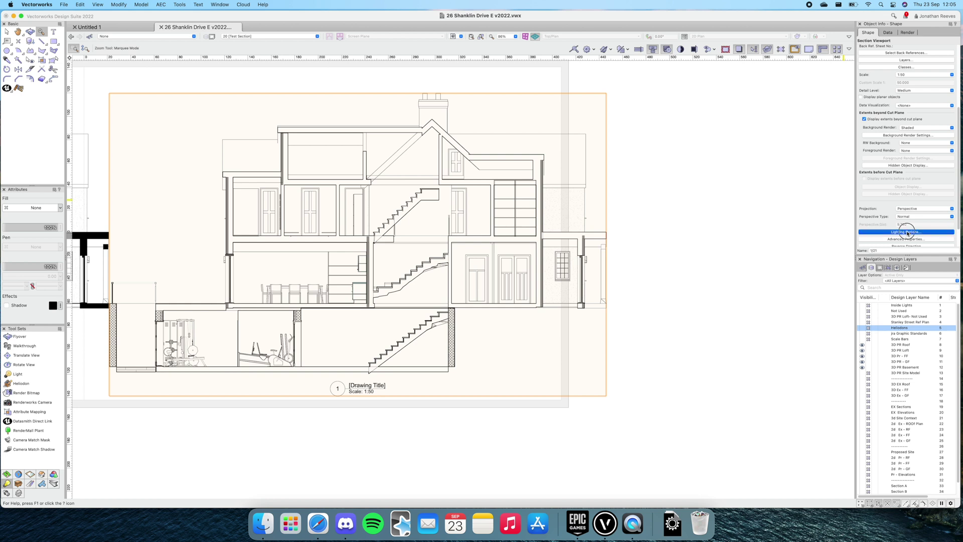
click(412, 146)
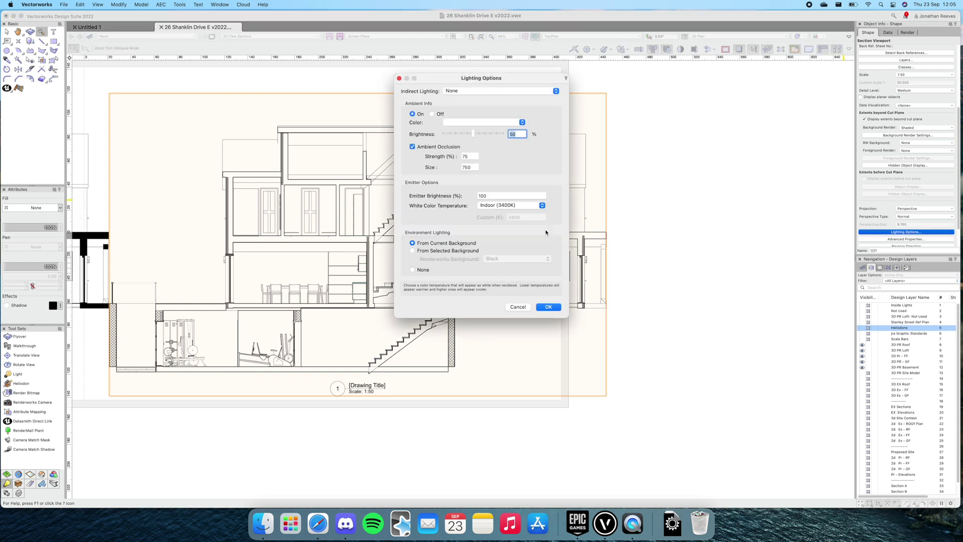
click(548, 306)
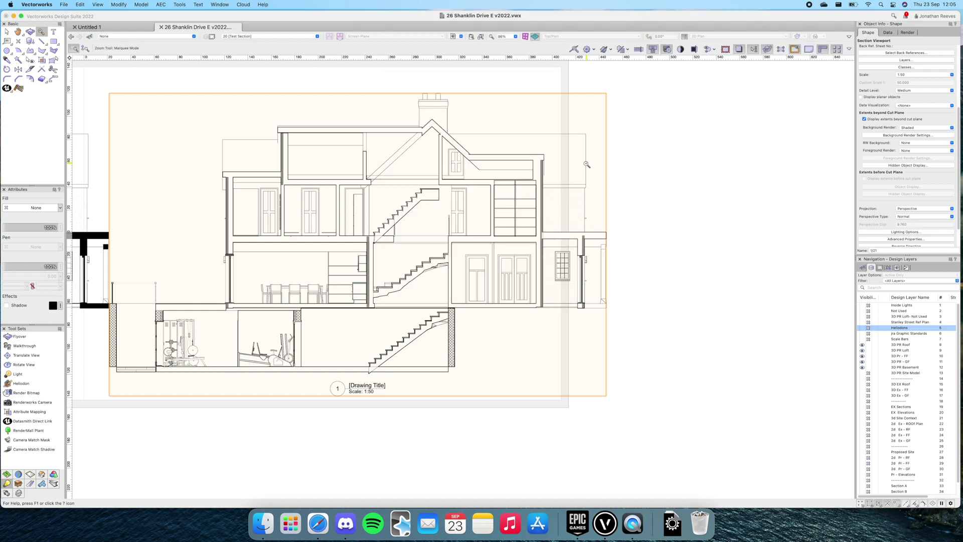
Step: Update the section viewport and zoom in on the central staircases
scroll(586, 164, up, 2)
scroll(916, 96, up, 3)
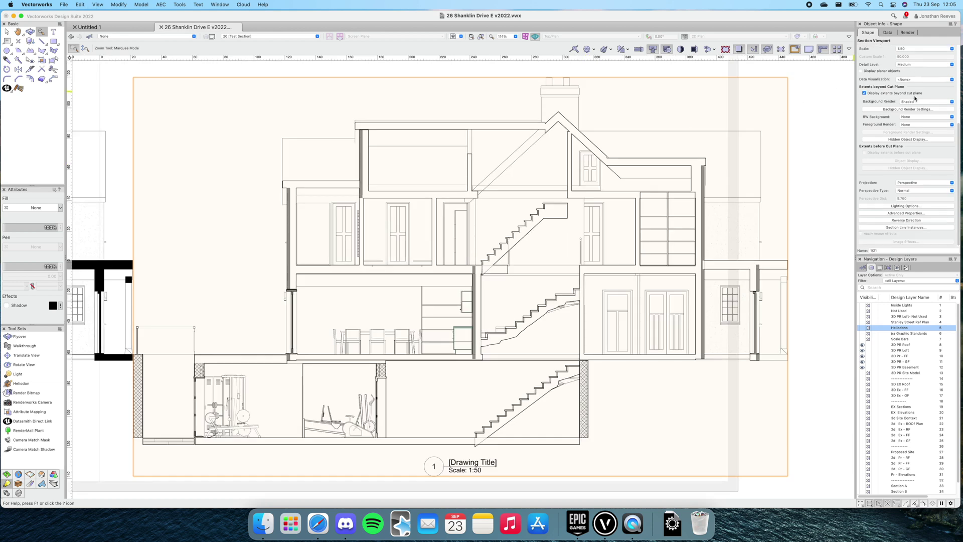
click(917, 88)
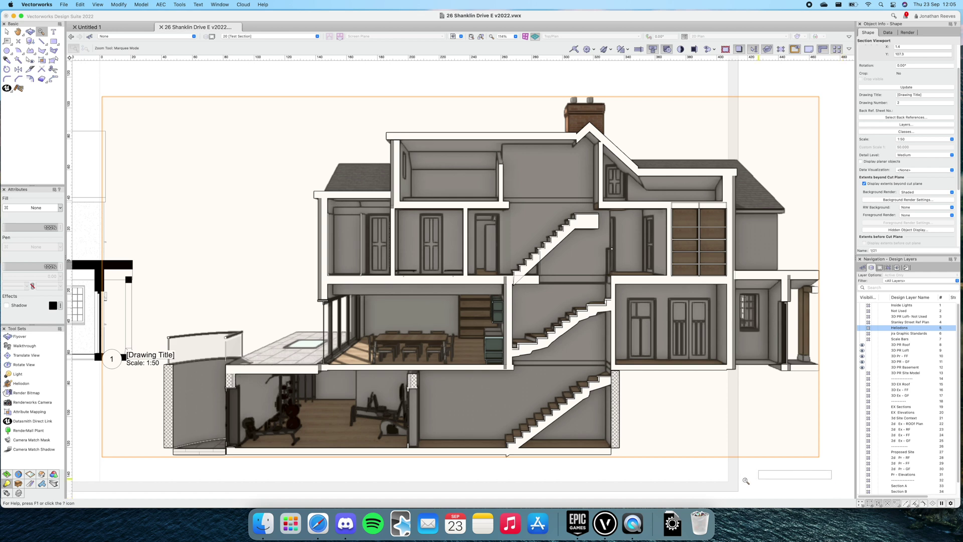
mouse_move(831, 470)
mouse_down()
mouse_move(432, 219)
mouse_move(337, 189)
mouse_move(336, 166)
mouse_up()
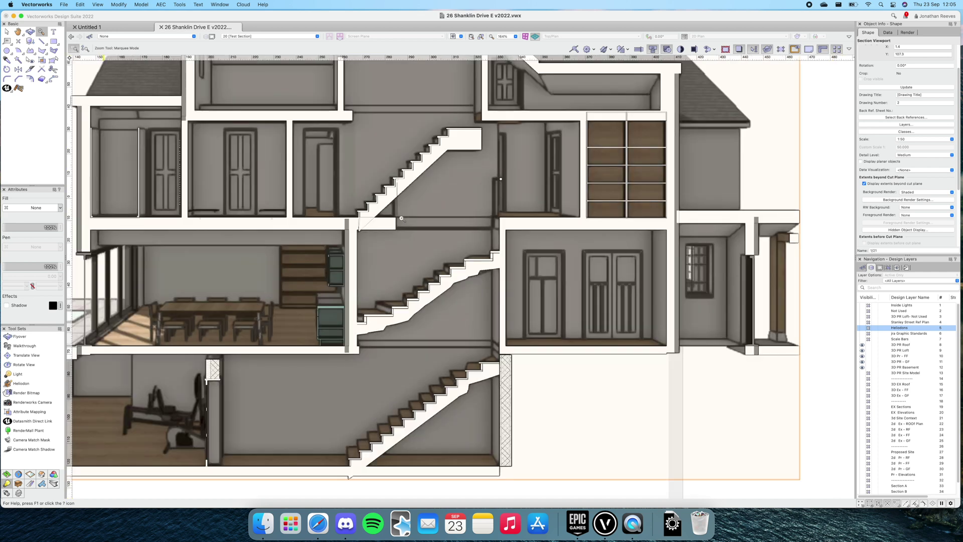
Step: Change sheet layer 20 Test Section to 300 DPI and re-render the section viewport
key(x)
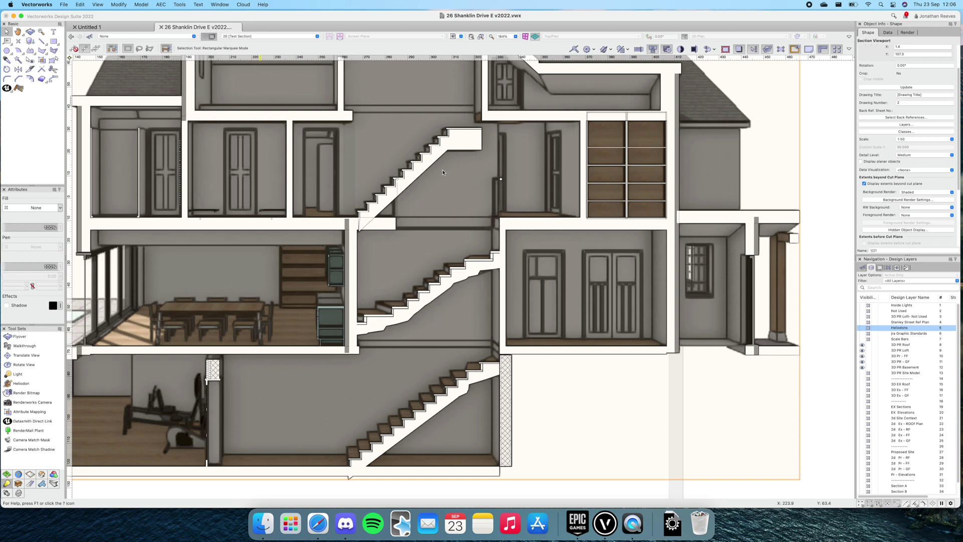
key(super+shift+o)
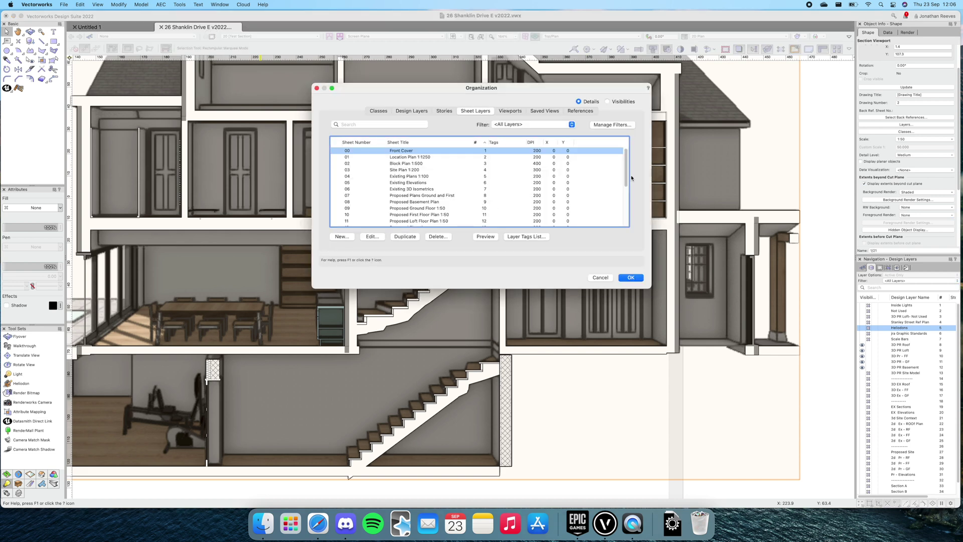
scroll(626, 180, down, 5)
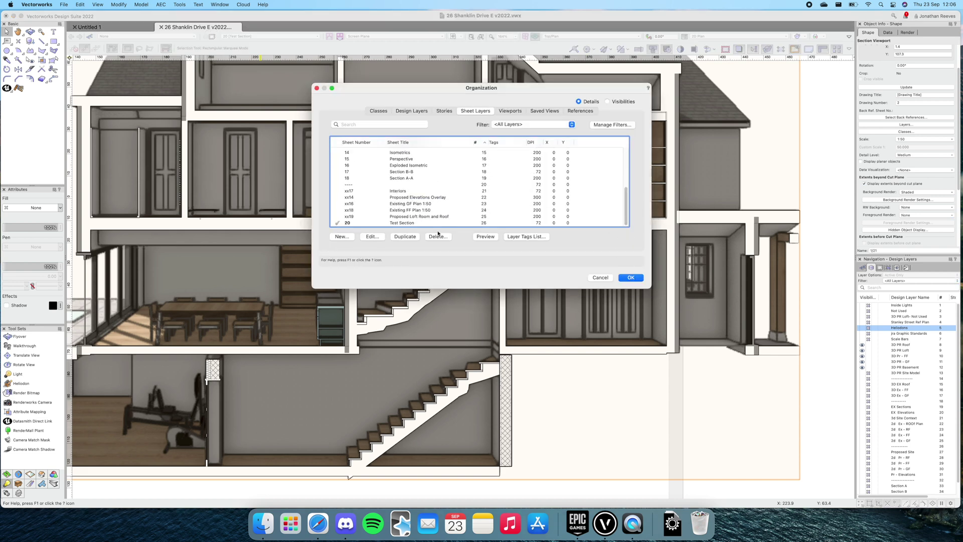
click(535, 223)
text(3)
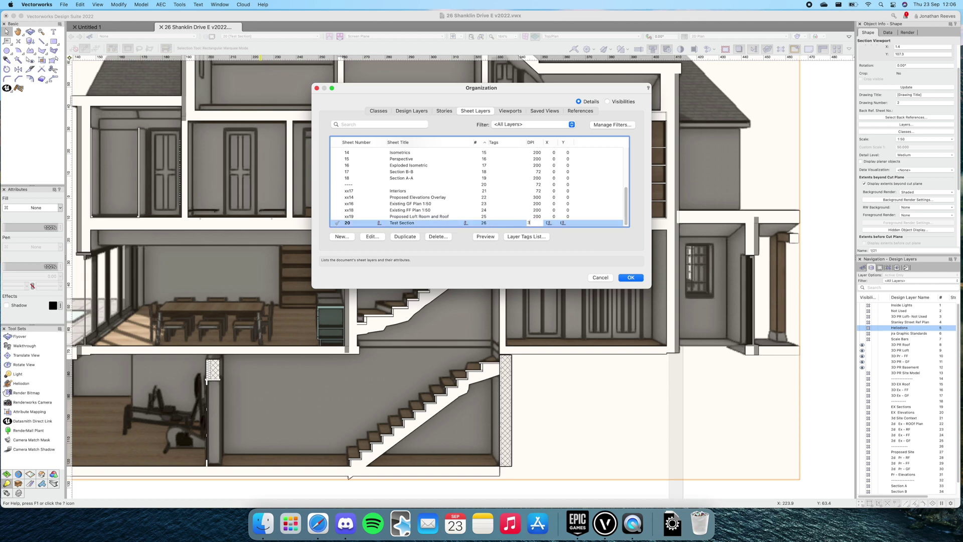
text(00)
key(Return)
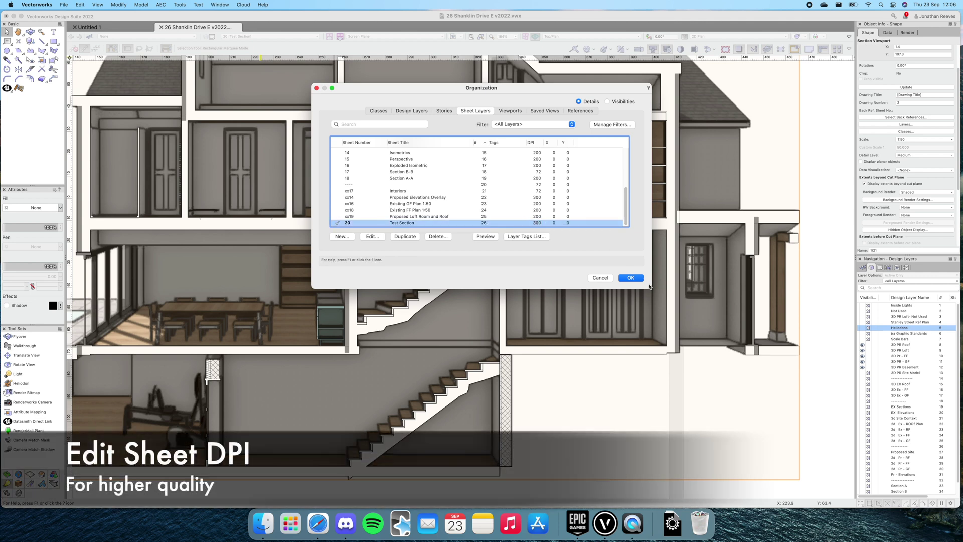
click(631, 278)
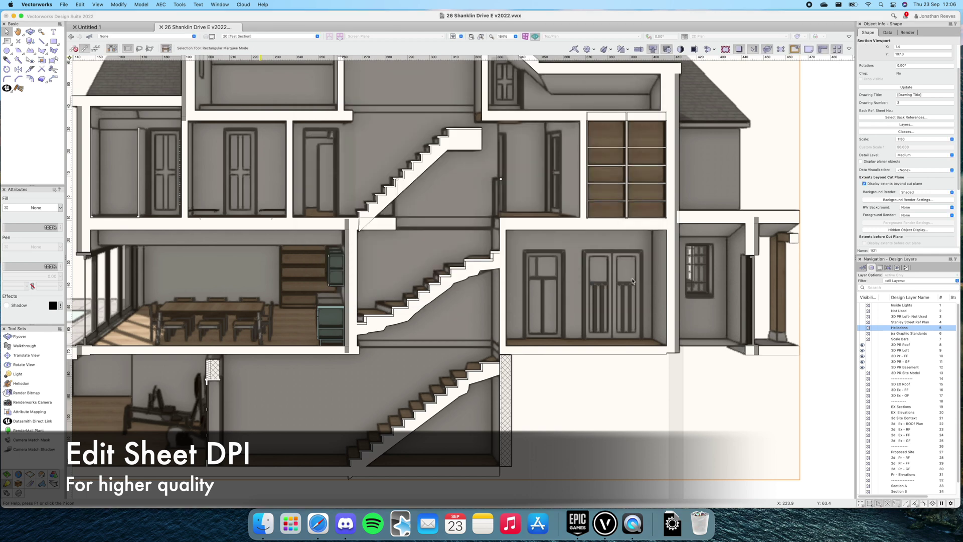
click(903, 88)
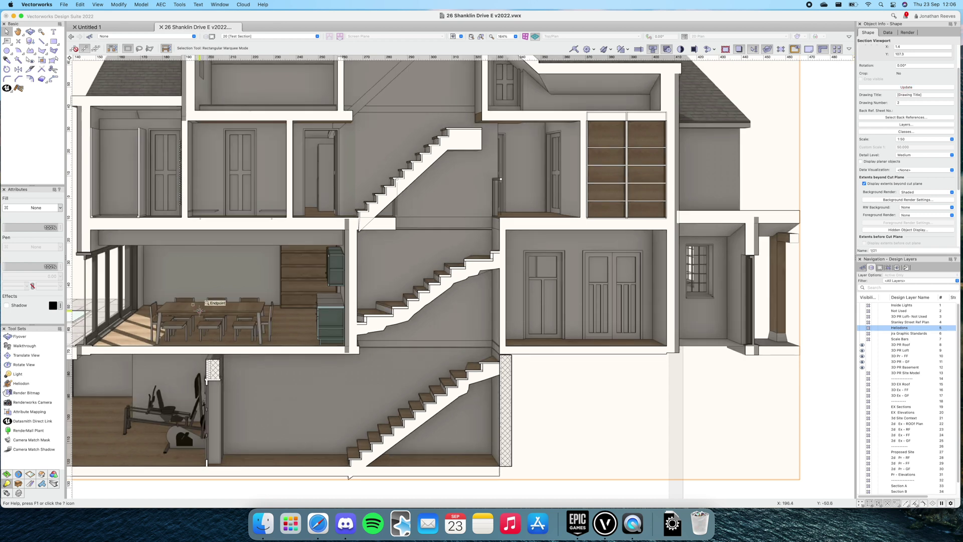
Step: Zoom out to the whole house section, fit the sheet page, and deselect everything
key(c)
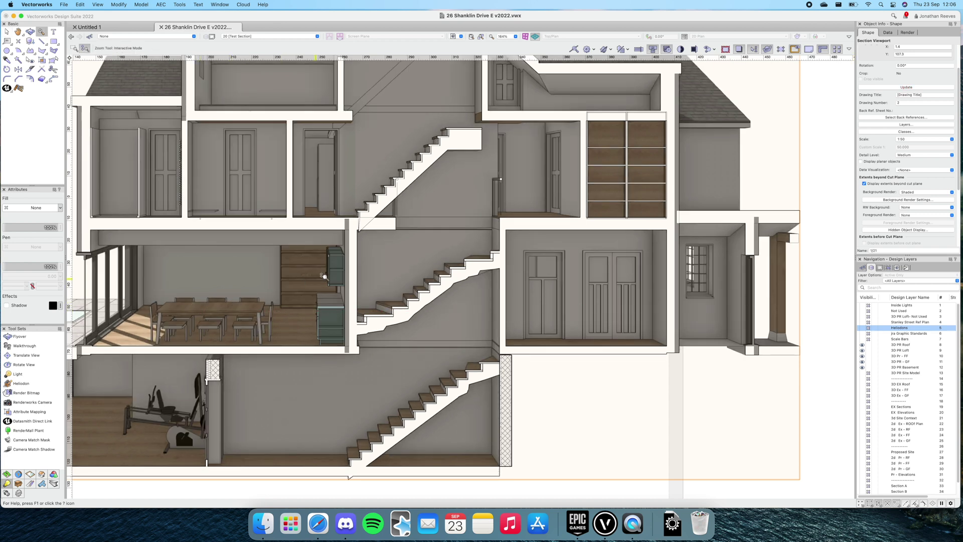
drag(337, 262, 329, 316)
key(super+6)
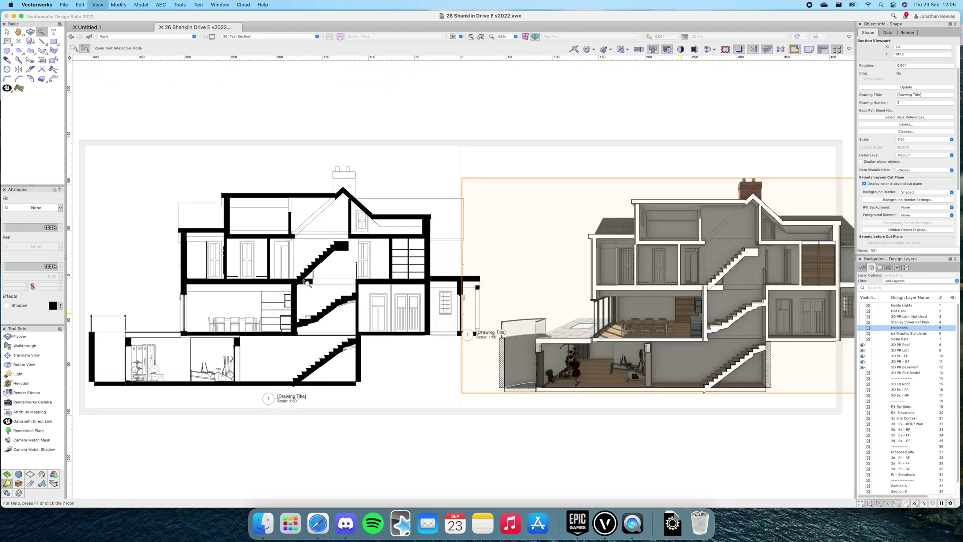
key(x)
click(430, 179)
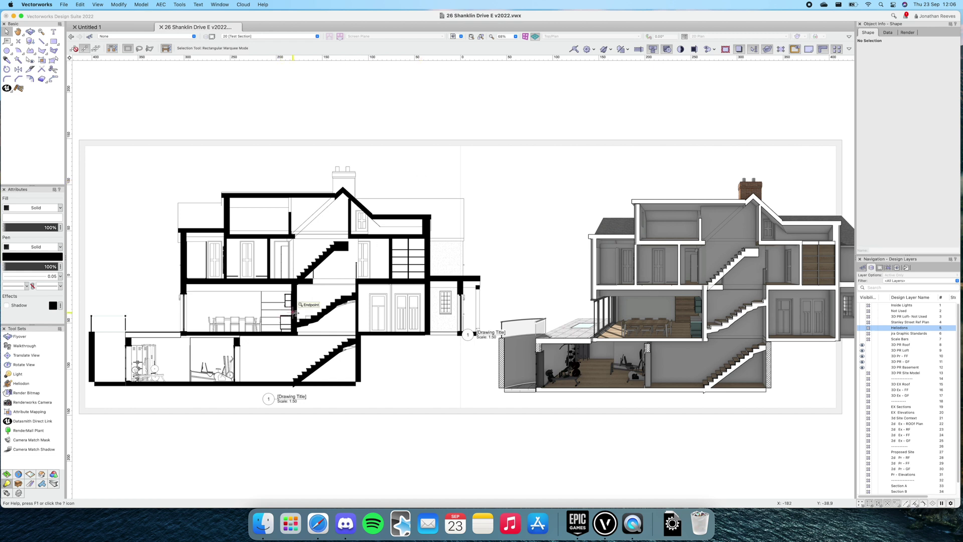
Step: Zoom briefly into the rendered section, then show the Sheet Layers list
key(c)
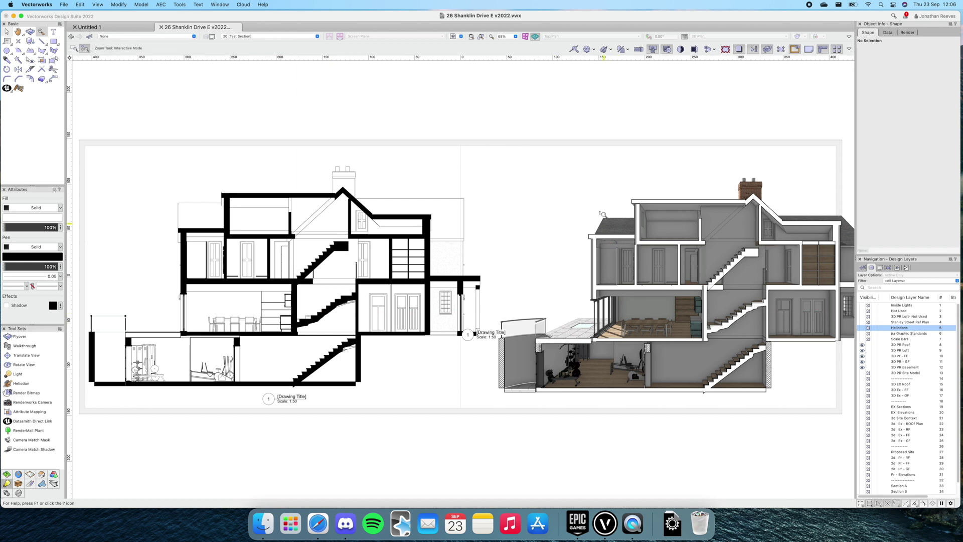
drag(700, 303, 703, 281)
key(x)
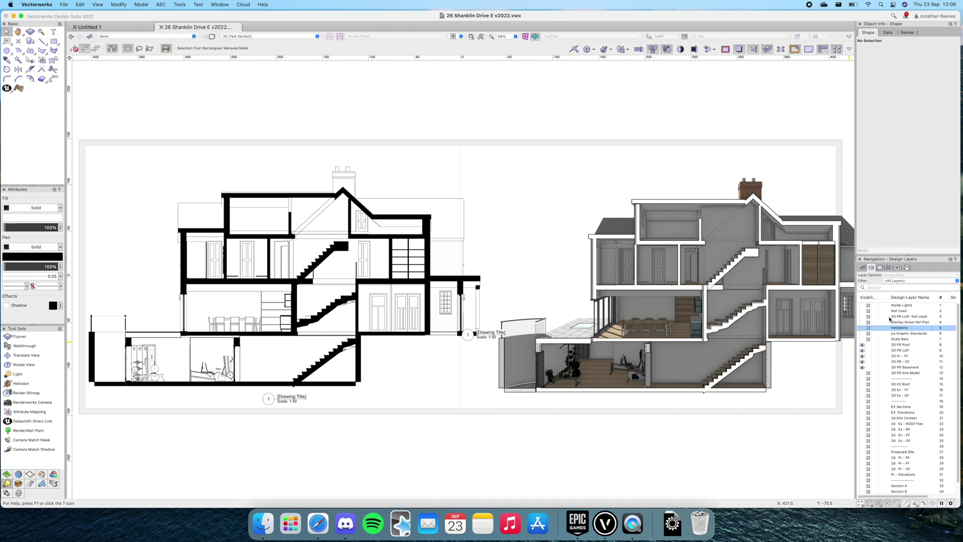
click(879, 268)
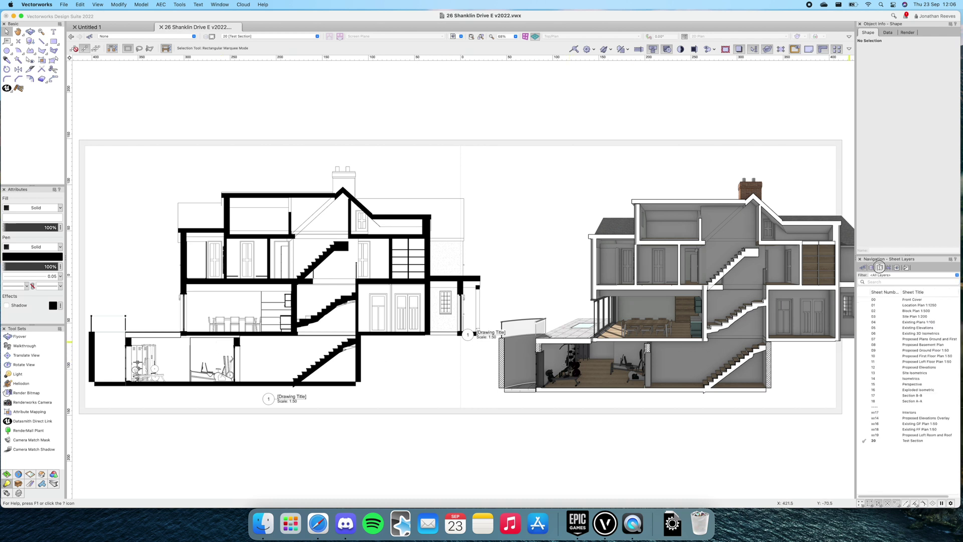
Step: Step through sheets 06 Existing 3D Isometrics, 07 Proposed Plans, 08 Basement Plan and 09 Ground Floor 1:50
double_click(906, 334)
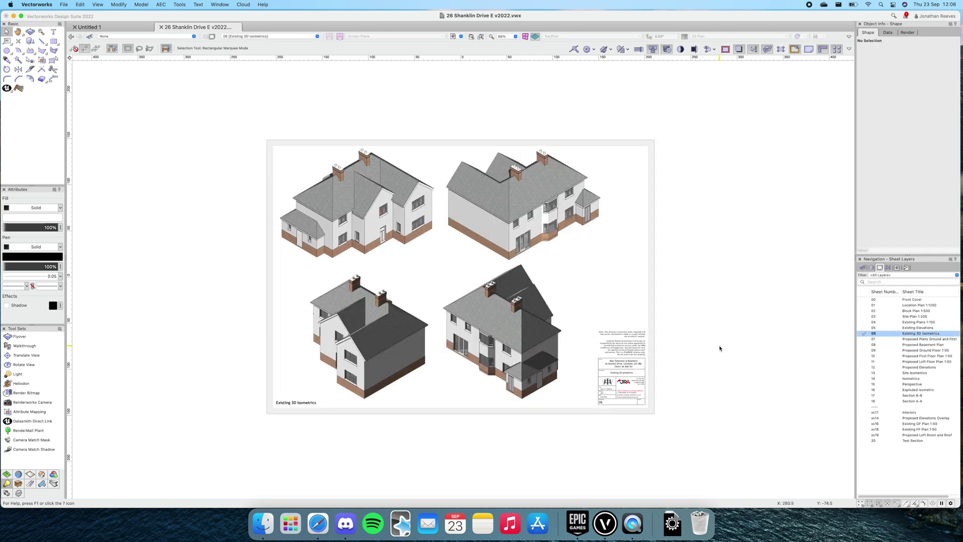
click(907, 340)
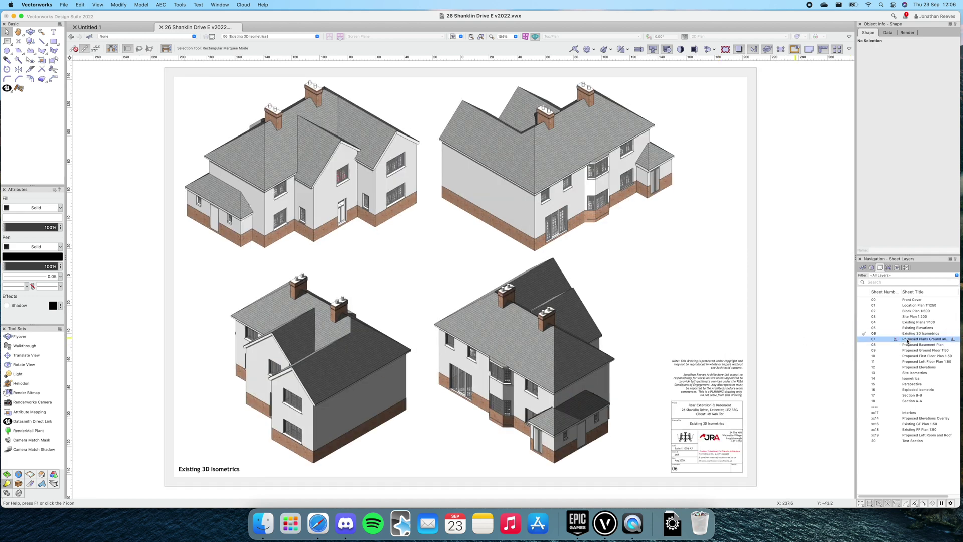
double_click(906, 340)
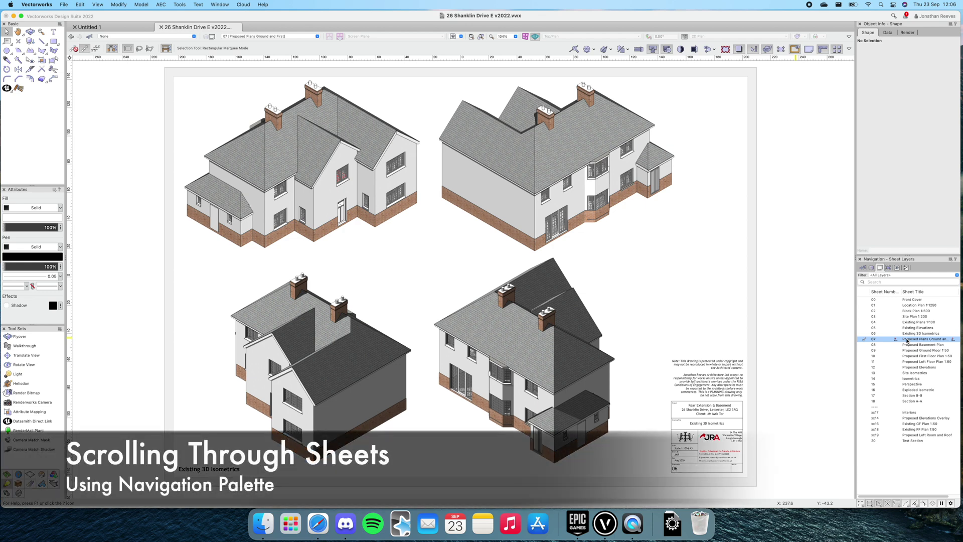
click(909, 346)
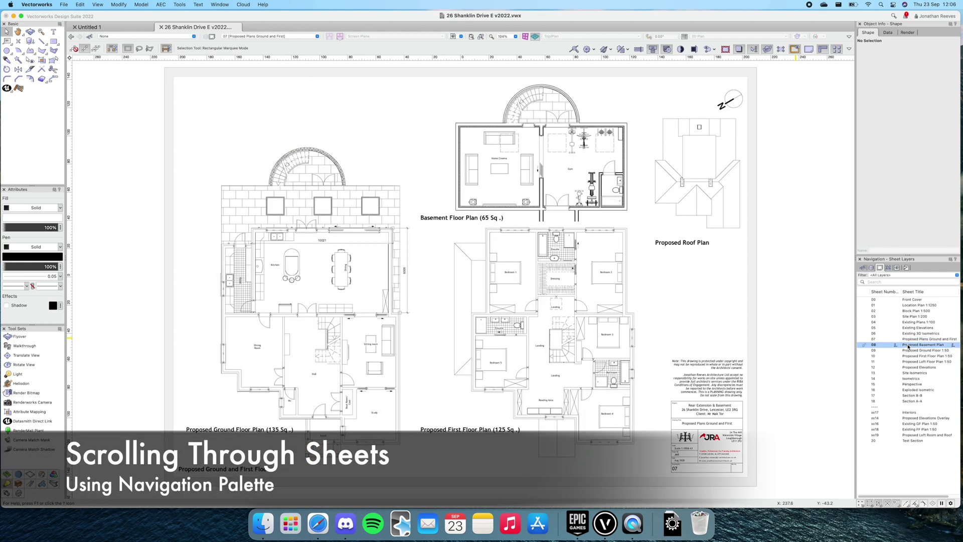
double_click(908, 345)
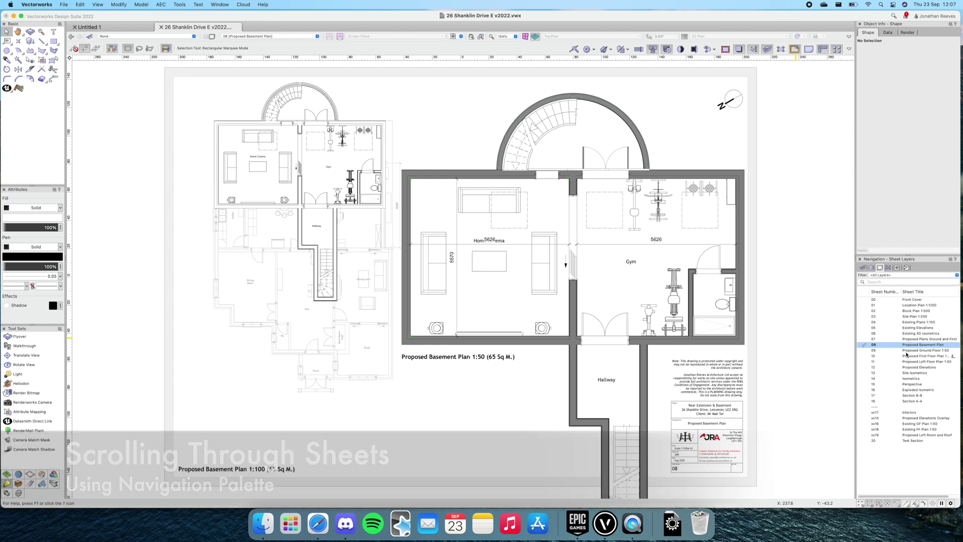
click(907, 351)
double_click(907, 351)
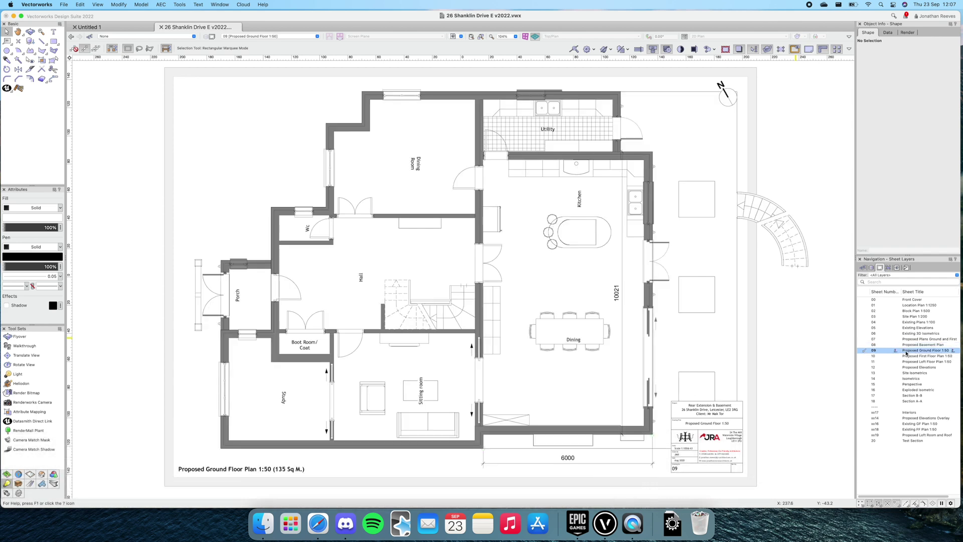
Step: Open sheet 12 Proposed Elevations and select the North West Elevation viewport
click(908, 368)
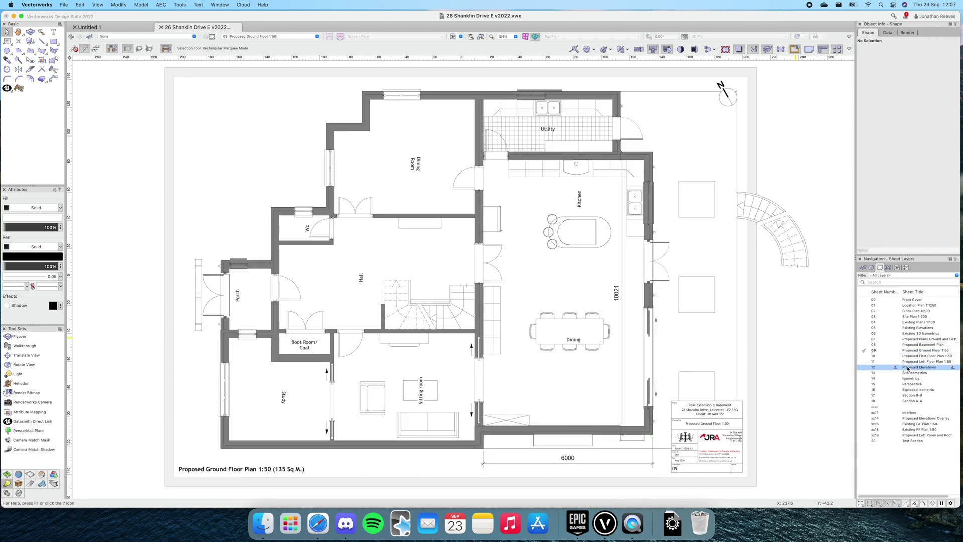
double_click(908, 368)
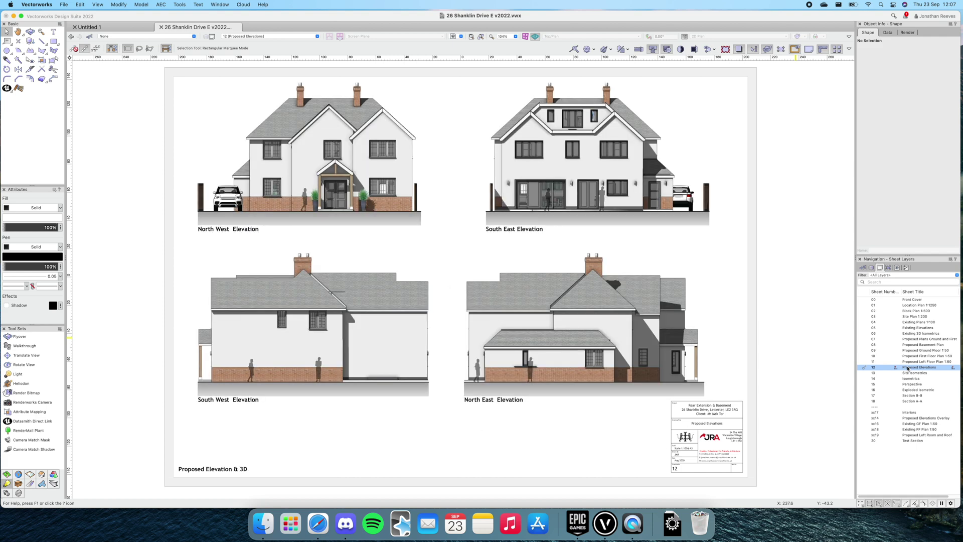
click(397, 161)
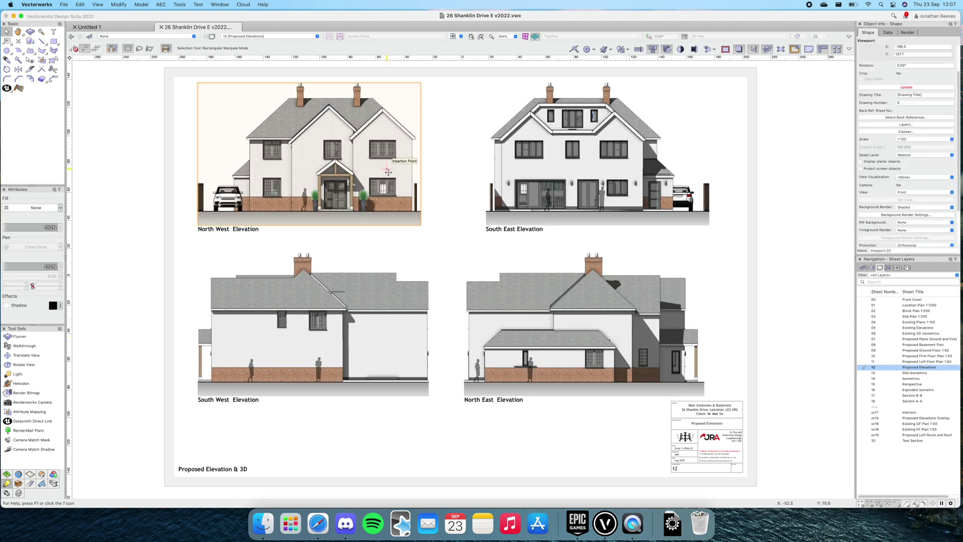
shift+click(530, 156)
shift+click(404, 333)
shift+click(542, 318)
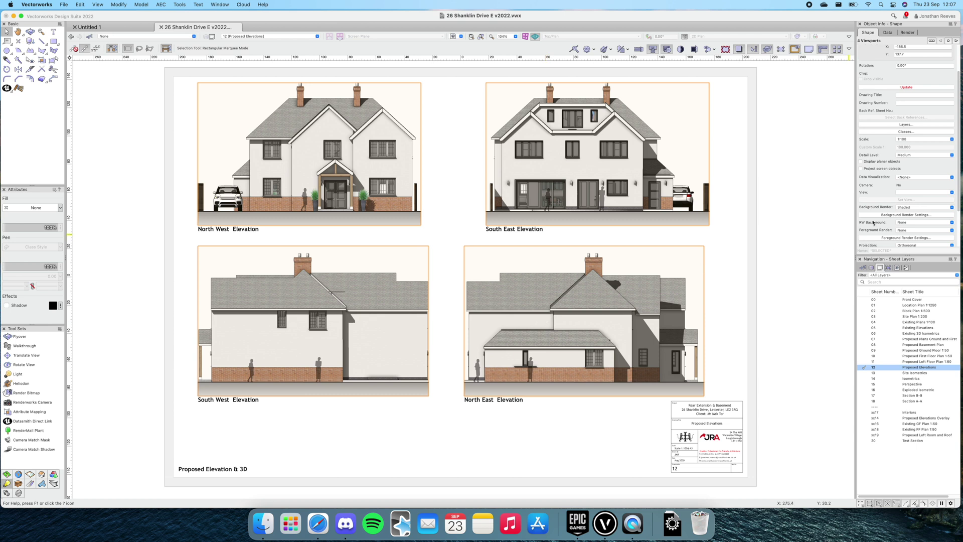
click(927, 207)
click(923, 203)
click(910, 88)
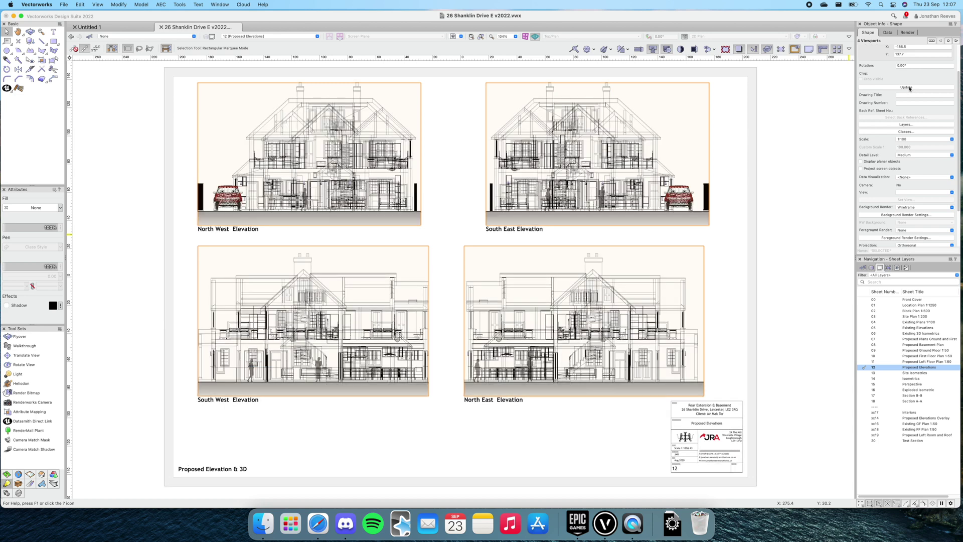
click(919, 208)
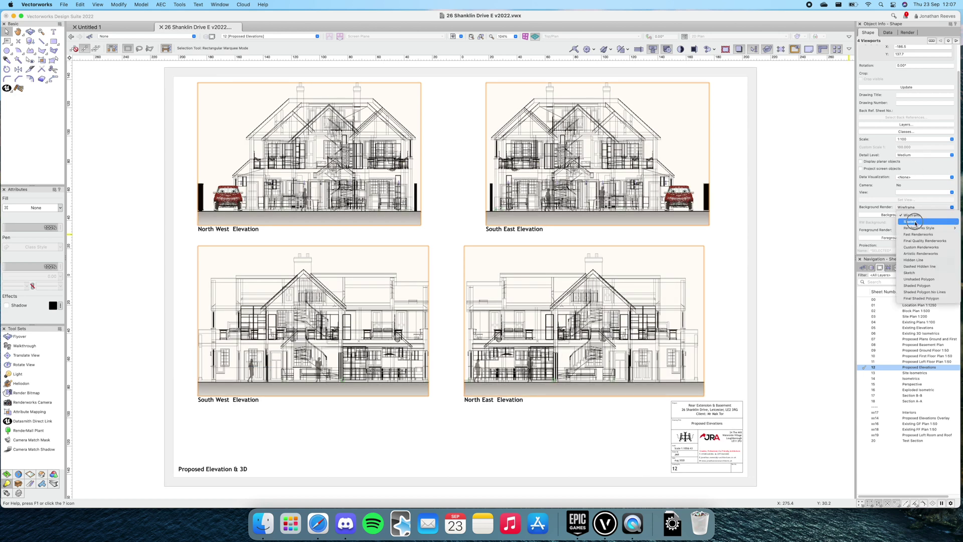
click(915, 223)
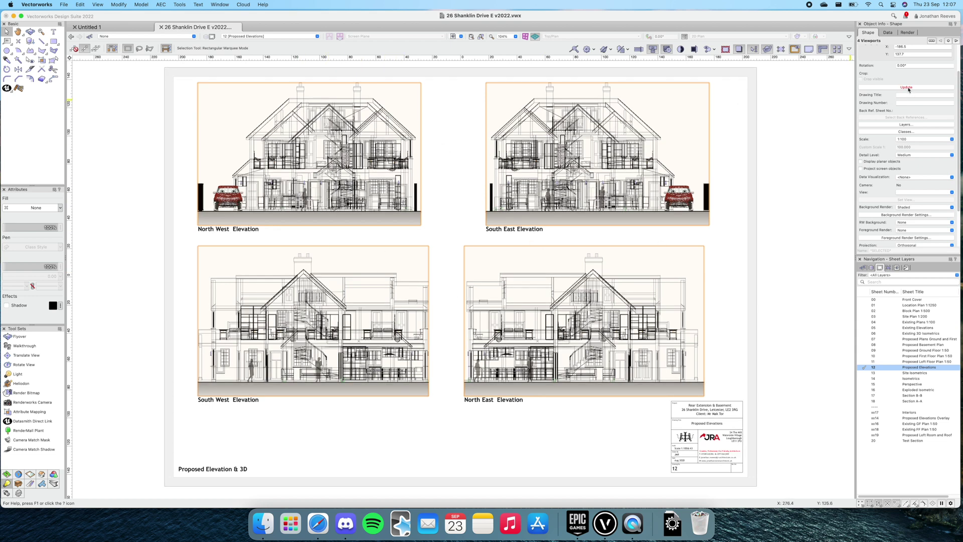
click(881, 88)
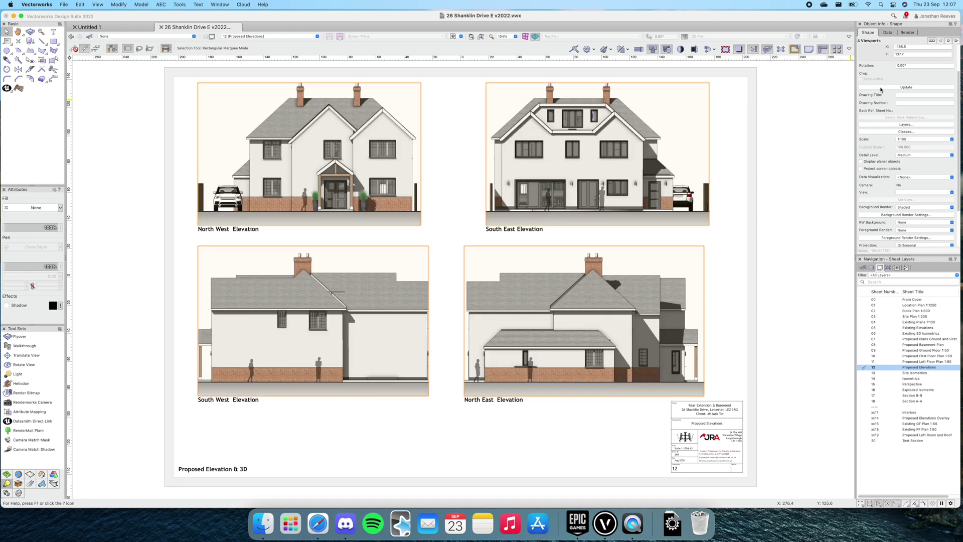
click(770, 186)
Step: Zoom into the elevation drawings, fit the page again, then open sheet 15 Perspective
key(c)
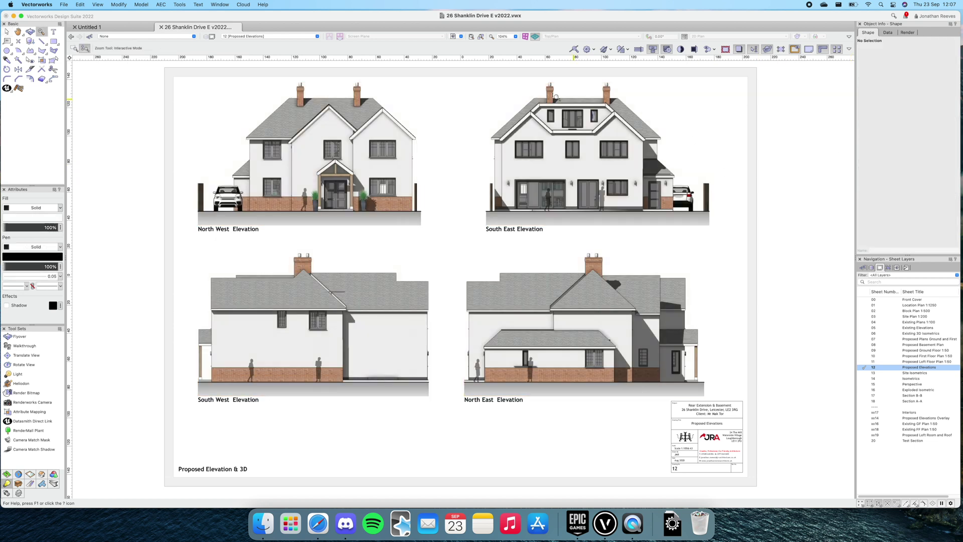
drag(588, 147, 593, 130)
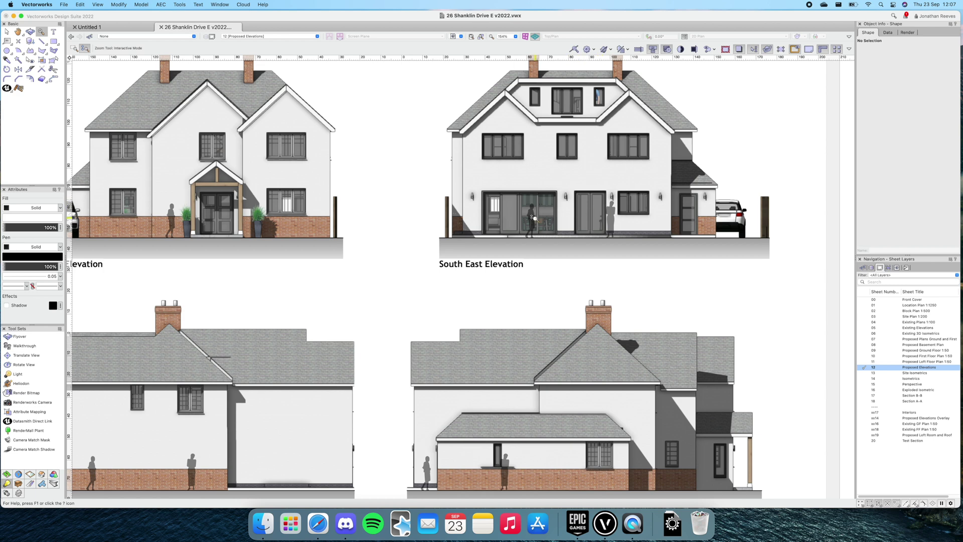
key(super+4)
key(x)
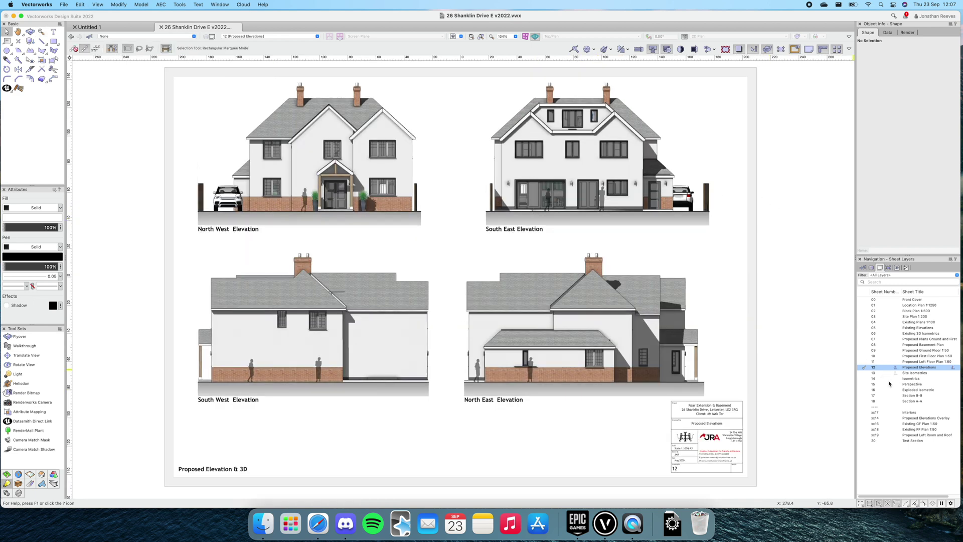
click(911, 384)
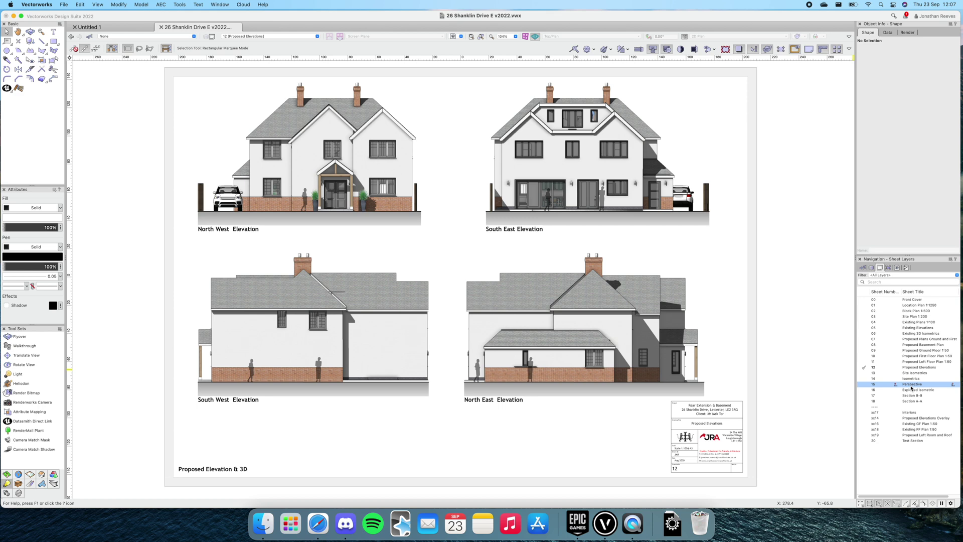
double_click(911, 385)
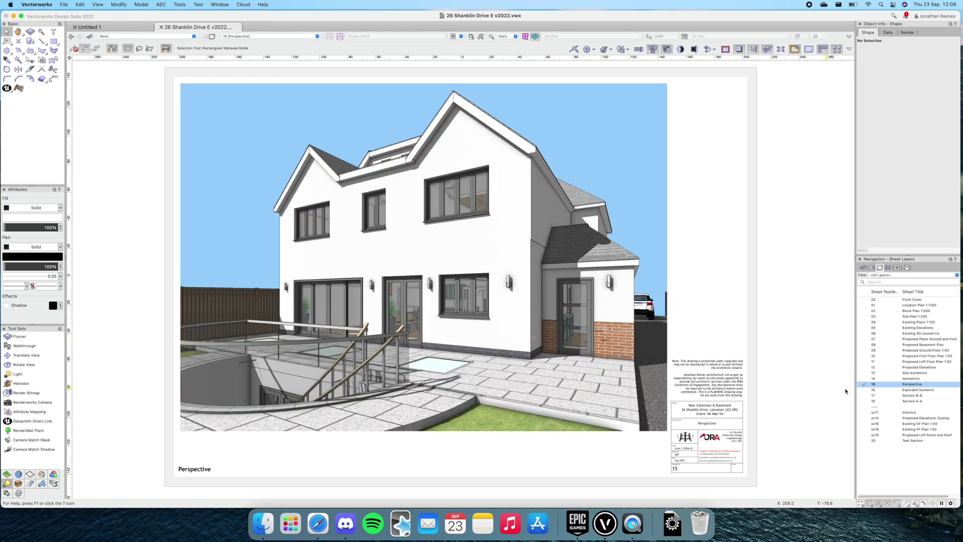
Step: Open sheet 16 Exploded Isometric and zoom in on its separated floor levels
click(909, 390)
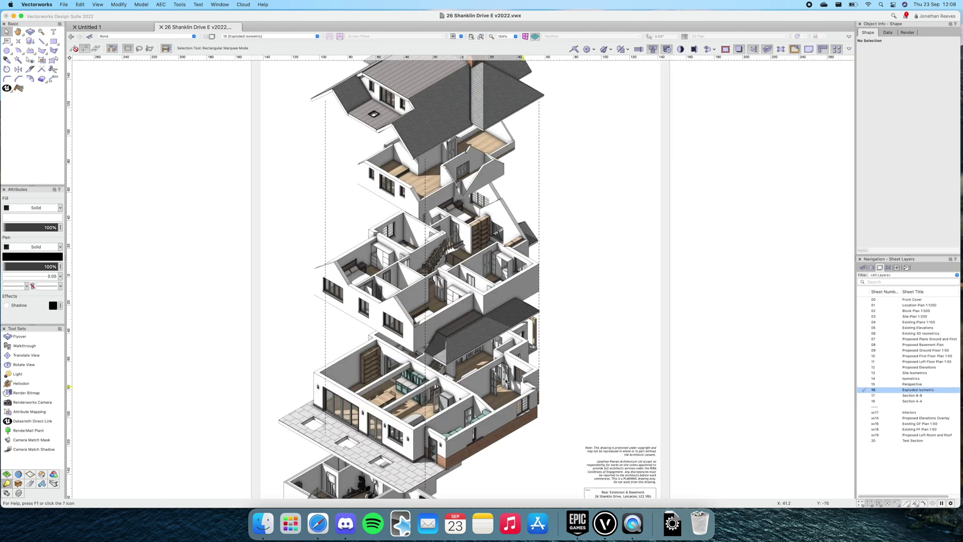
key(c)
drag(435, 301, 436, 289)
key(super+6)
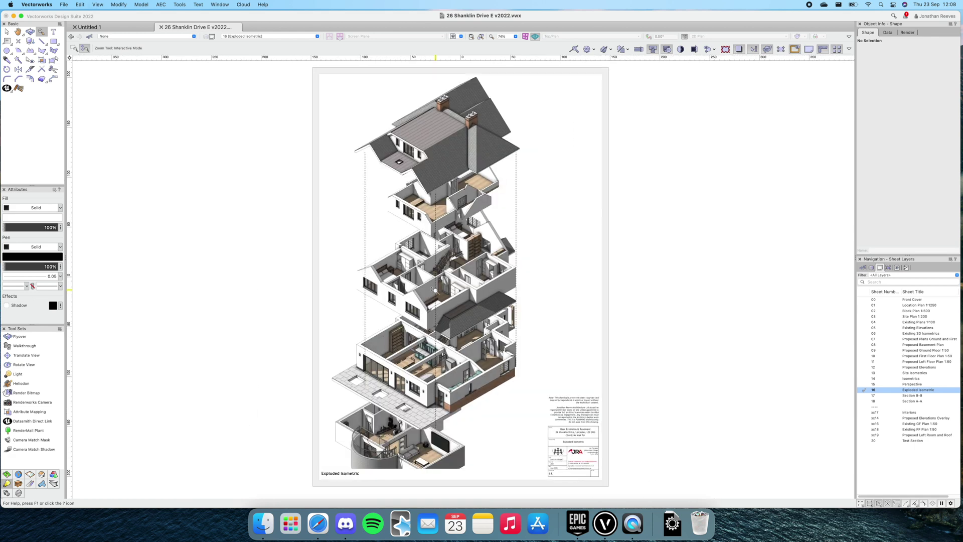
key(x)
key(c)
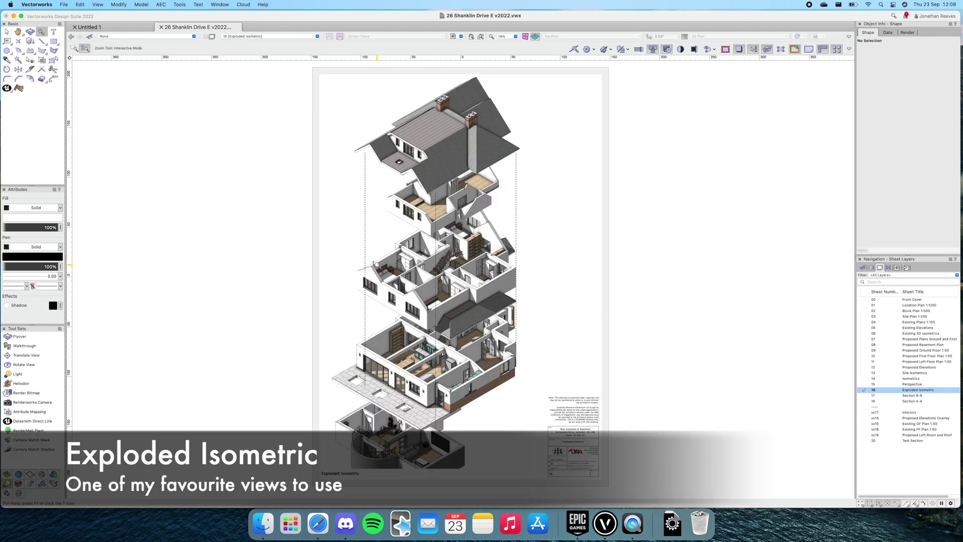
drag(427, 298, 443, 279)
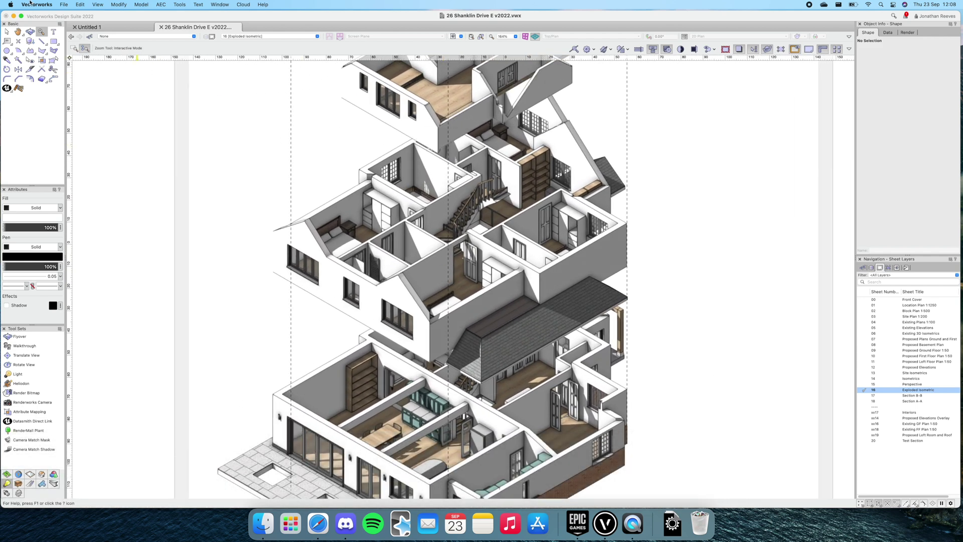
click(10, 5)
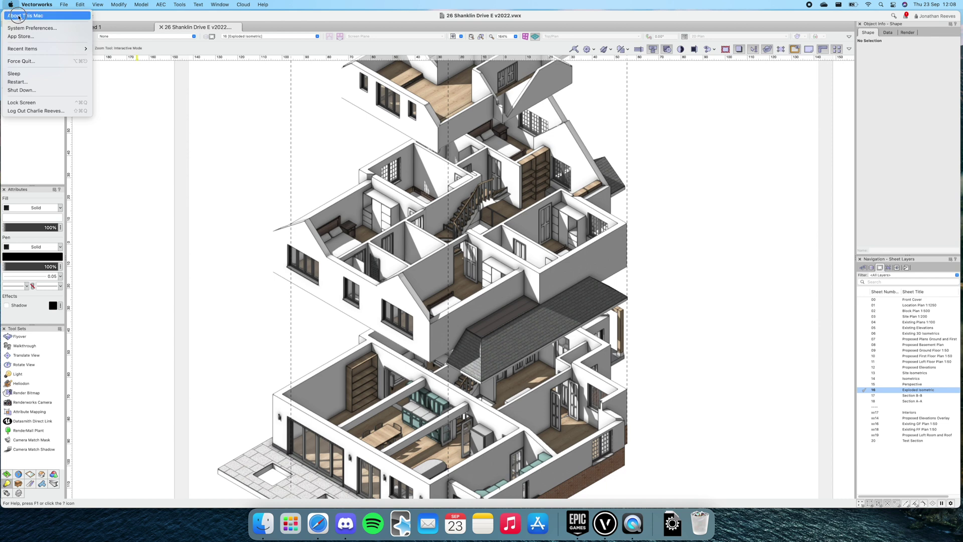
click(19, 16)
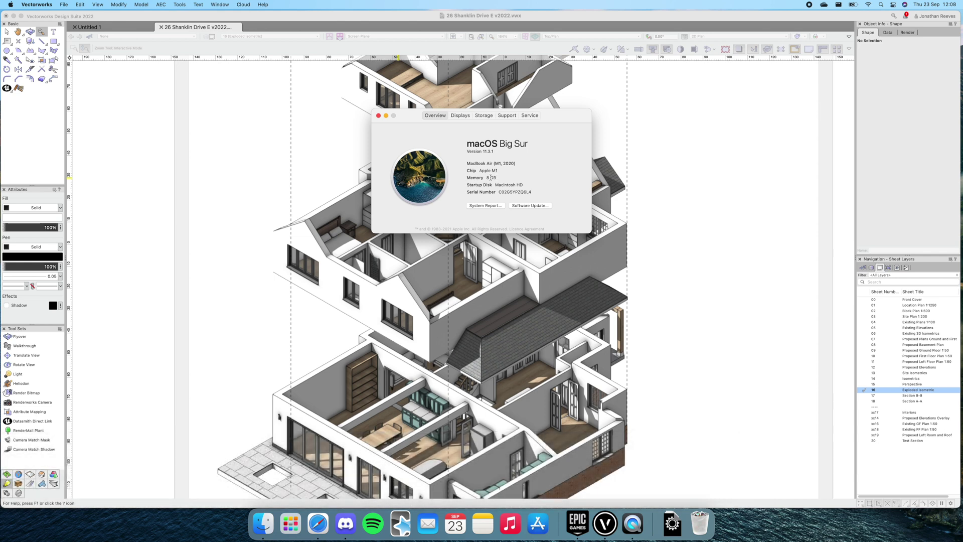
click(379, 116)
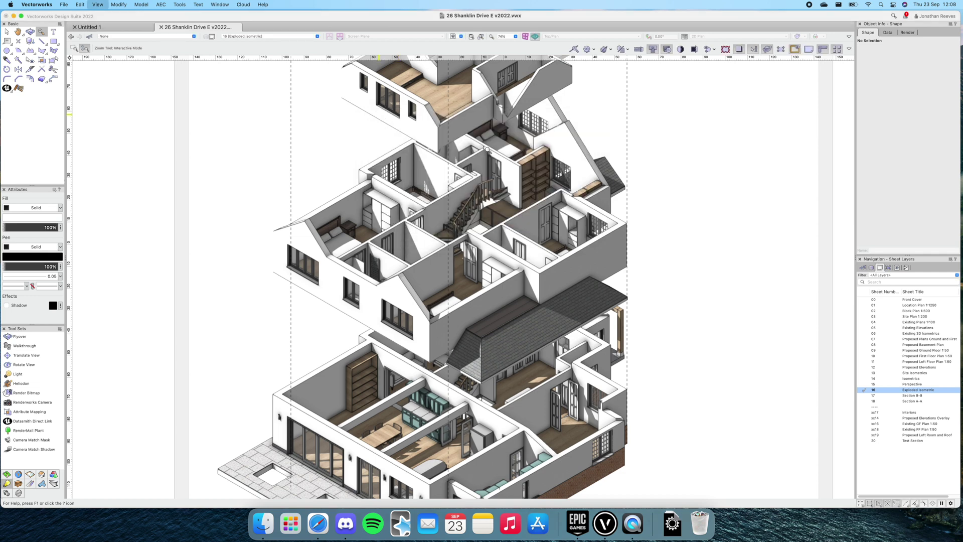
key(super+4)
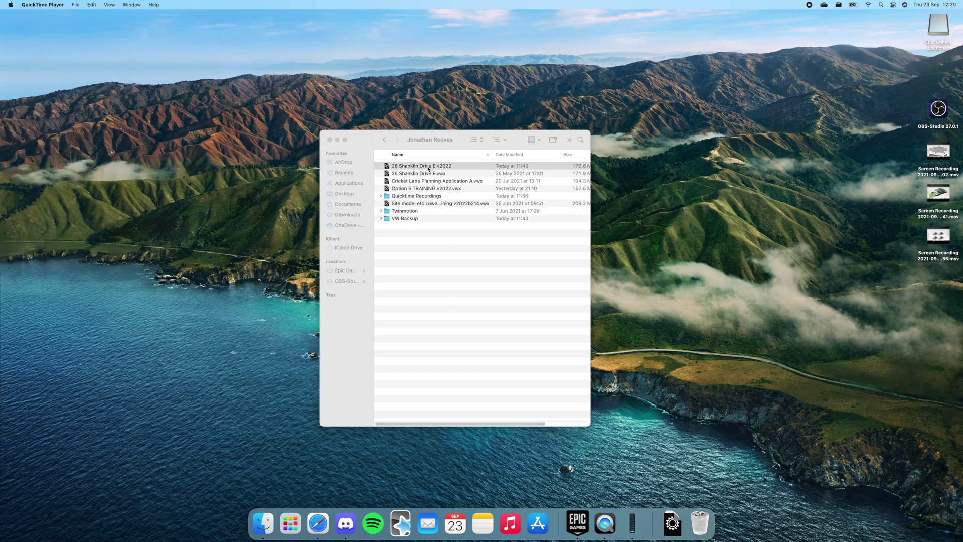
click(428, 168)
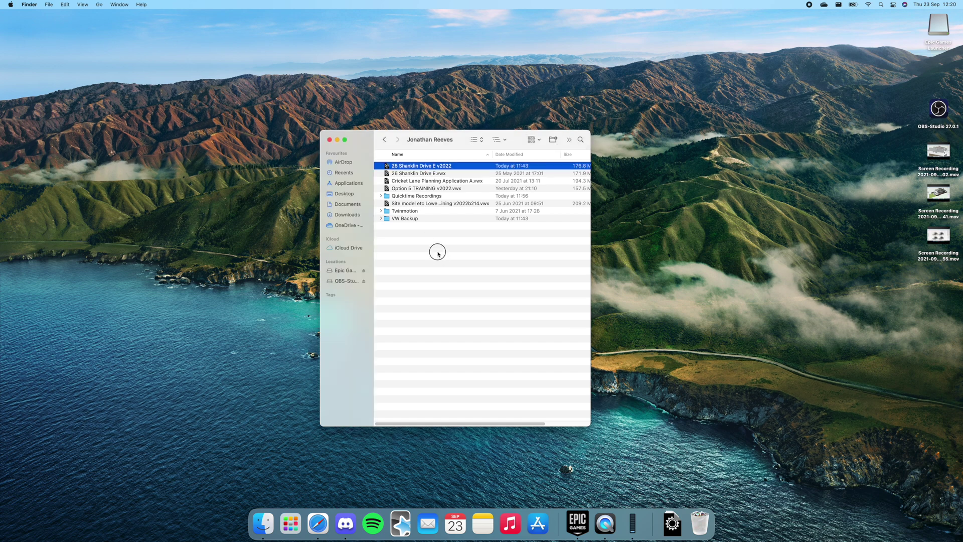
double_click(387, 167)
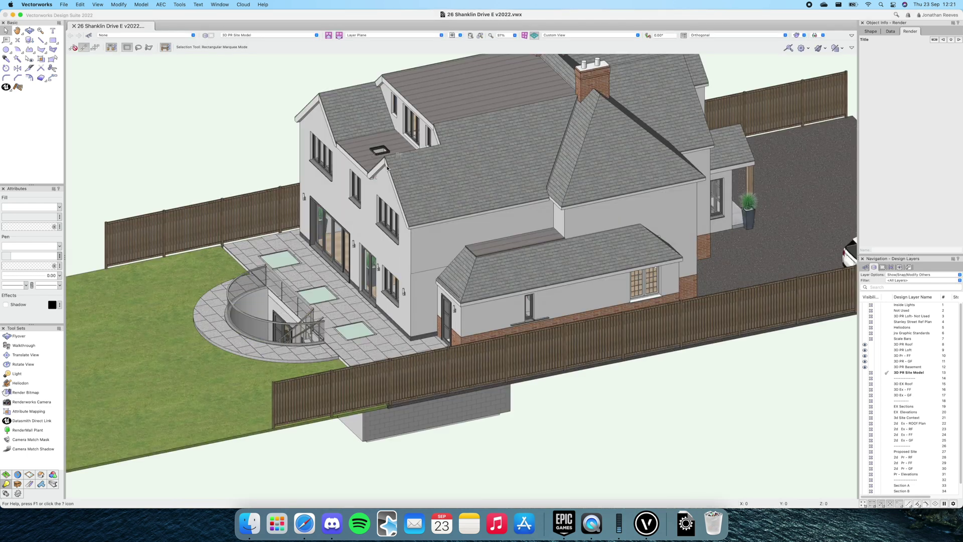
Step: Orbit the 3D house with the Flyover tool, suppressing its tip permanently
key(shift+c)
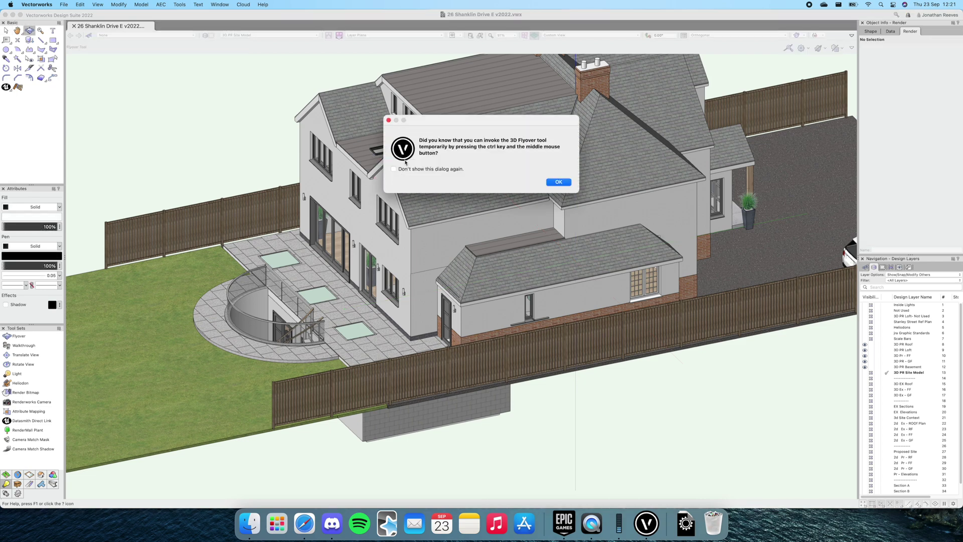
click(394, 169)
click(559, 182)
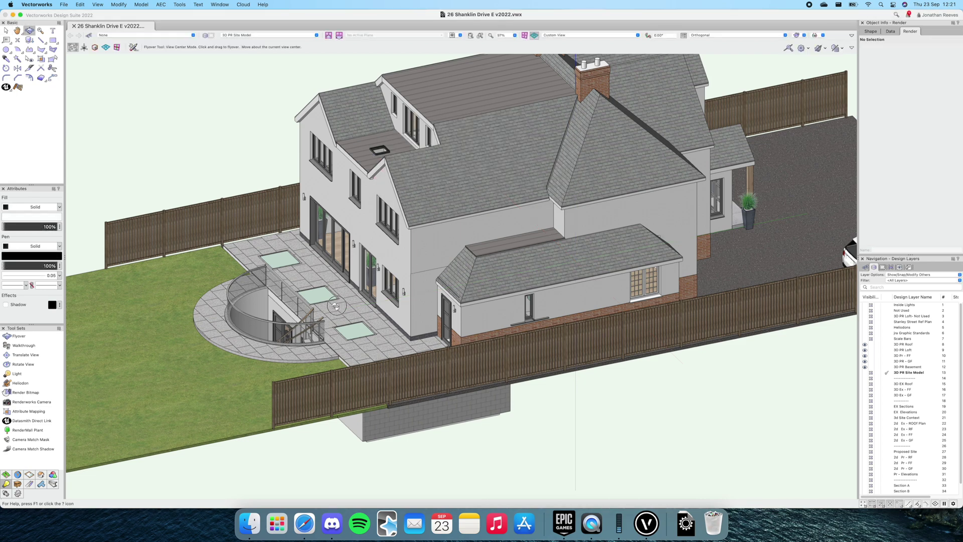
mouse_move(336, 307)
mouse_down()
mouse_move(414, 290)
mouse_move(454, 302)
mouse_move(351, 315)
mouse_up()
Step: Open sheet 15 Perspective from the Sheet Layers list
key(x)
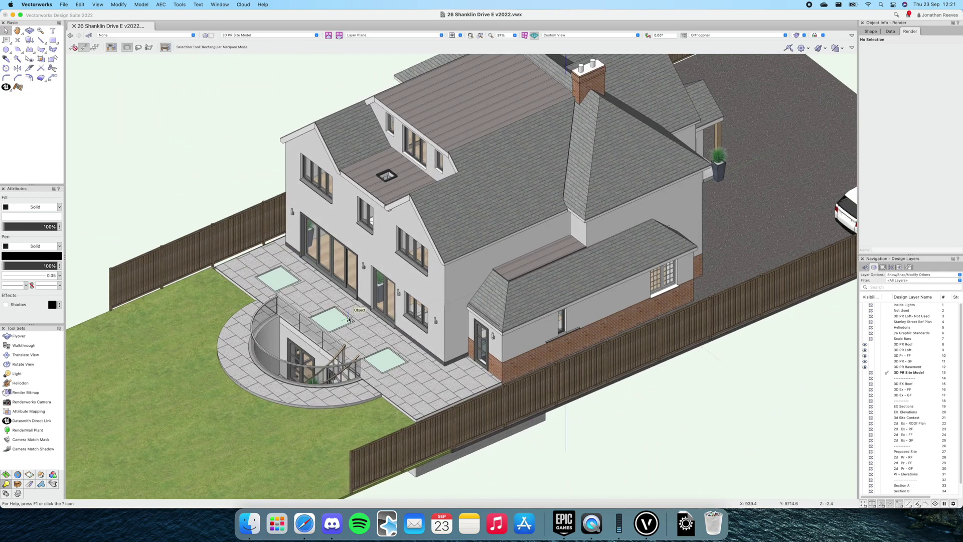
click(883, 267)
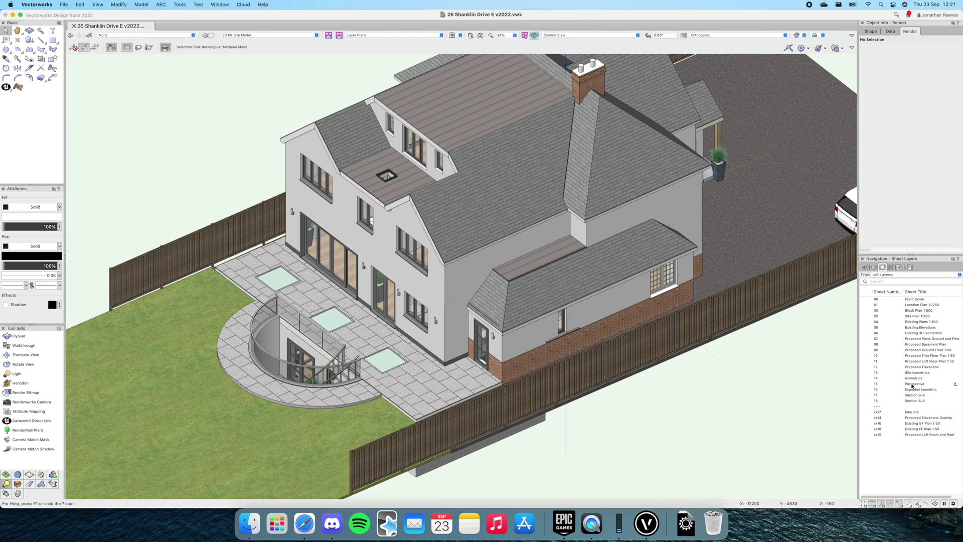
double_click(911, 385)
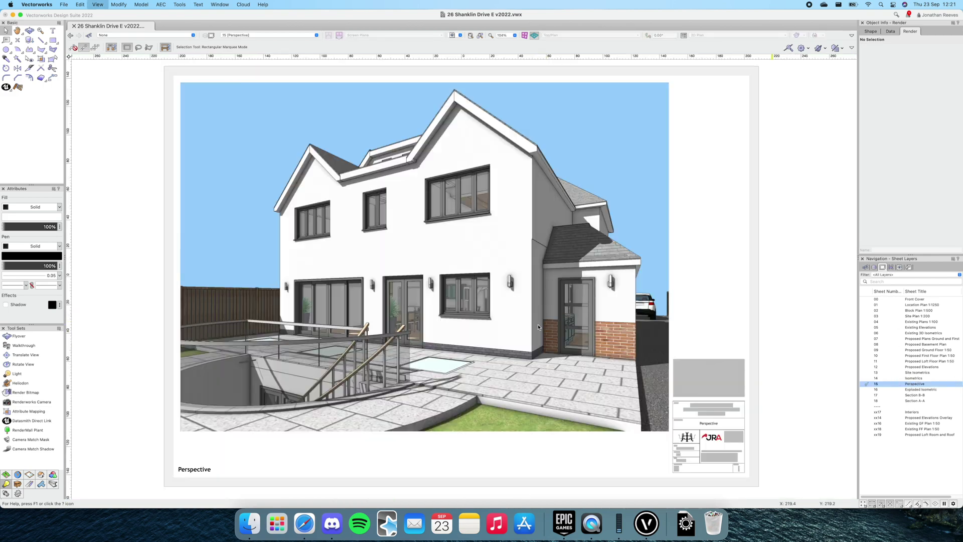
Step: Duplicate the Perspective sheet as sheet 19, set its viewport scale to 1:100, and delete the title block
right_click(907, 394)
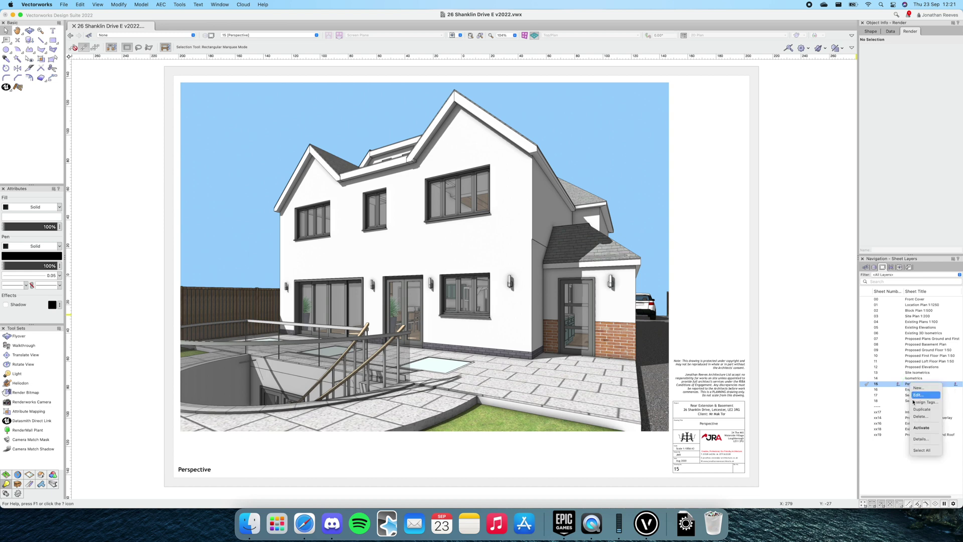
click(915, 409)
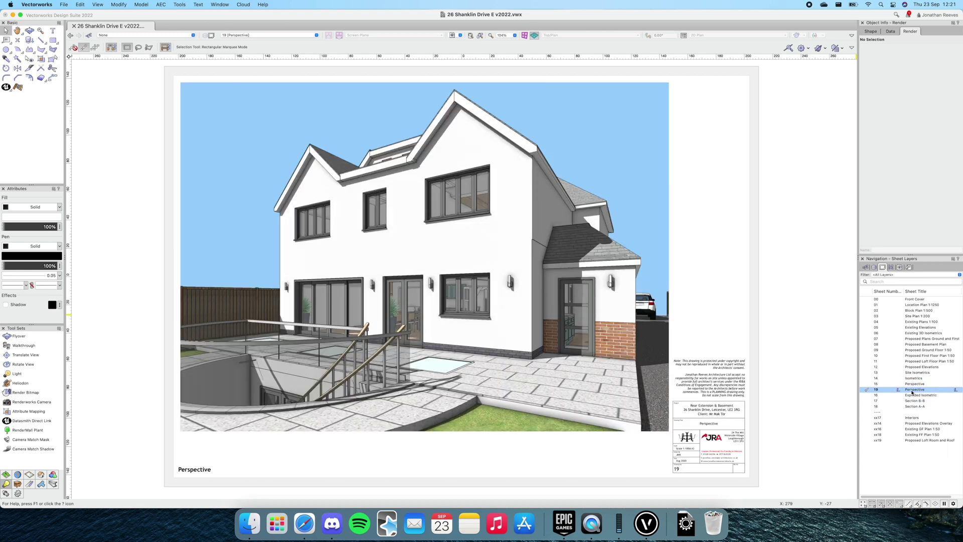
key(super+a)
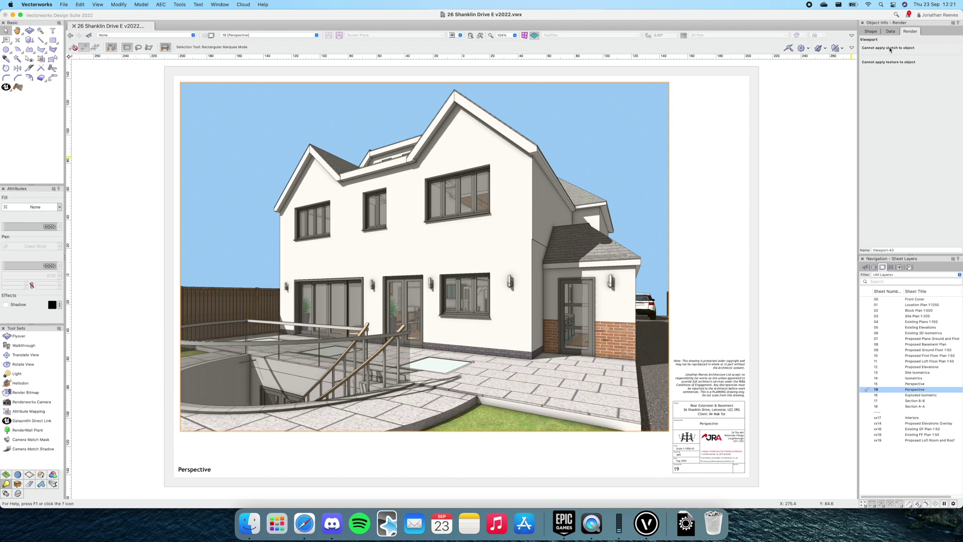
click(870, 31)
click(913, 174)
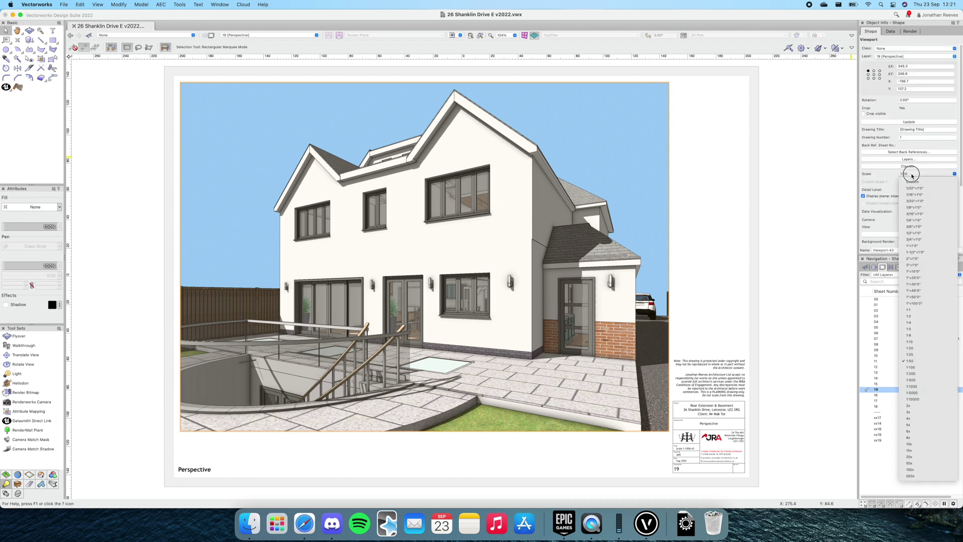
click(910, 367)
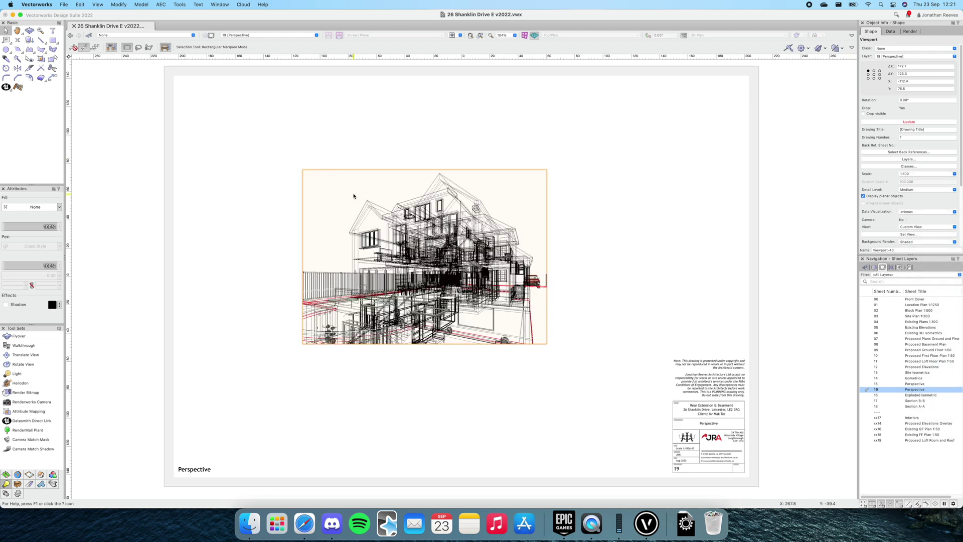
drag(631, 338, 761, 482)
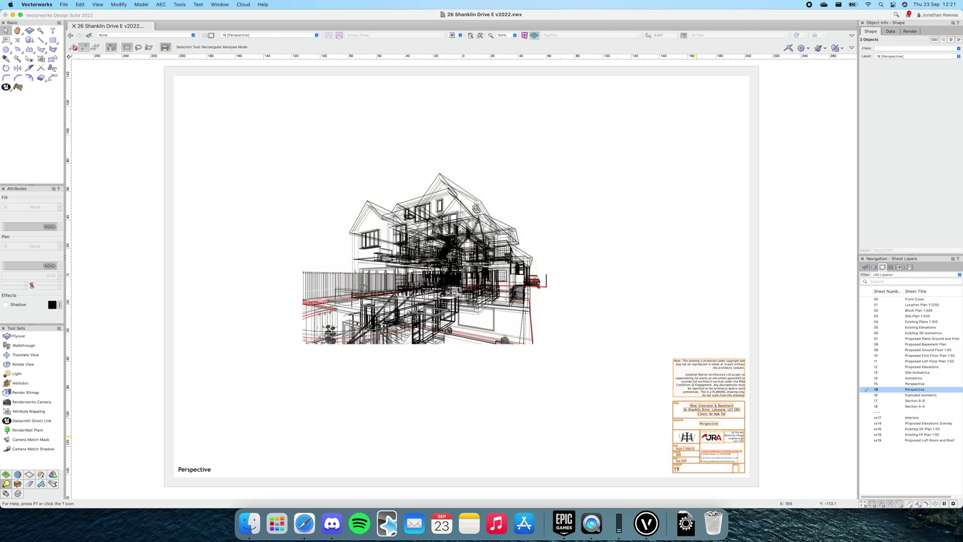
key(Delete)
Step: Copy the viewport beside the original and render the right copy with Final Quality Renderworks
mouse_move(437, 241)
mouse_down()
mouse_move(367, 169)
mouse_move(320, 159)
mouse_move(589, 163)
mouse_up()
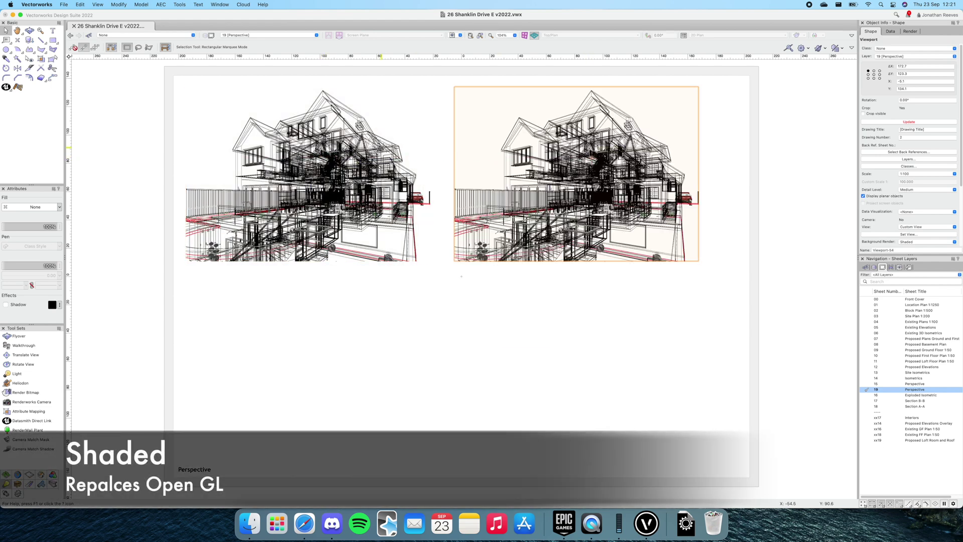
click(380, 147)
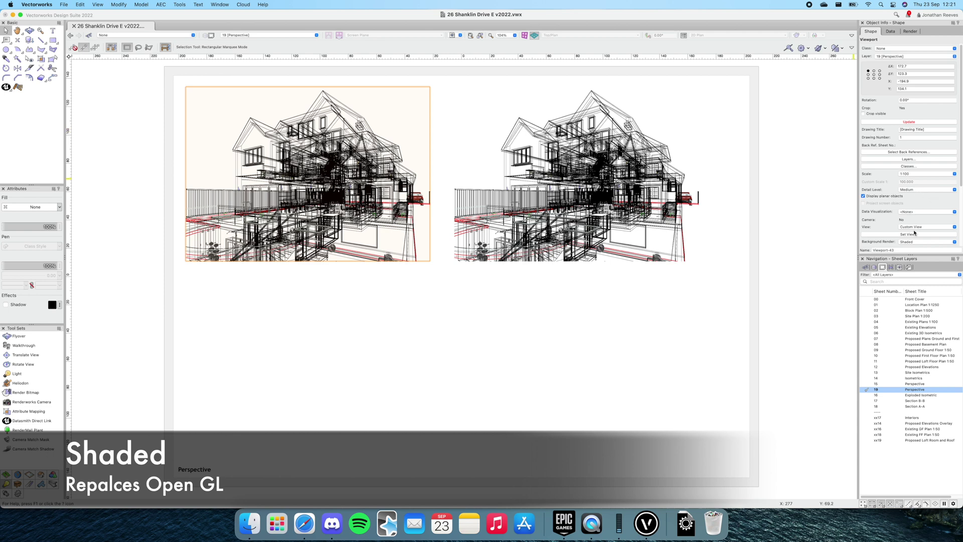
click(660, 166)
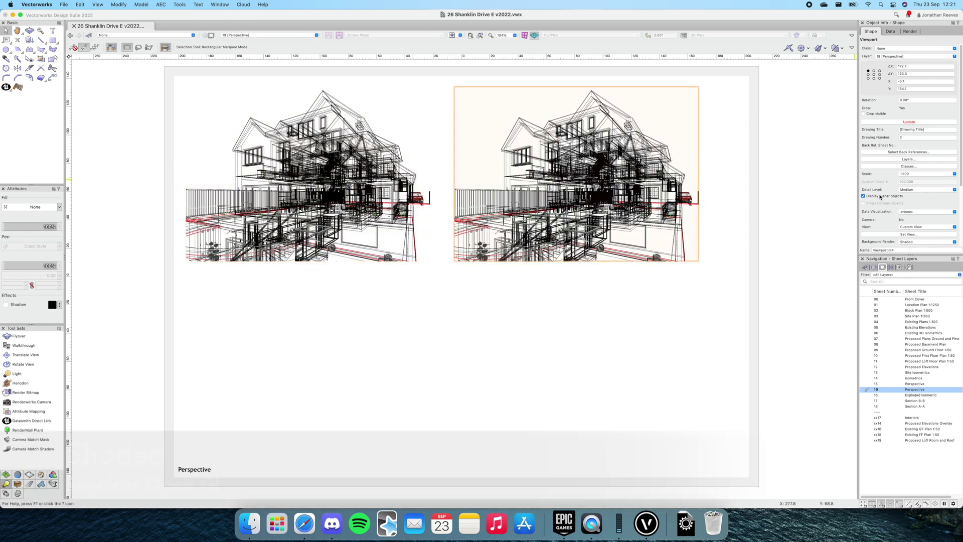
click(918, 242)
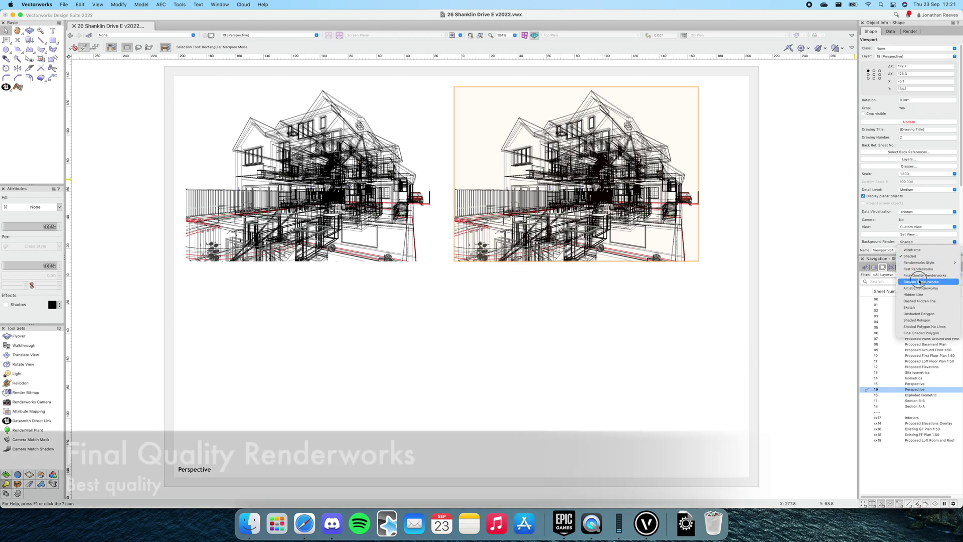
click(919, 279)
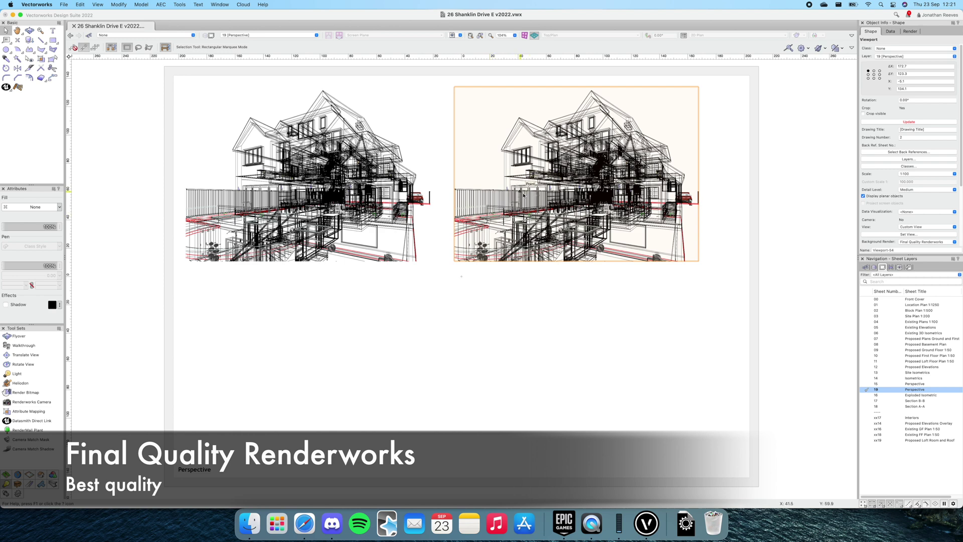
Step: Copy the right viewport below it and set that copy to Redshift Exterior Fast
alt+drag(567, 241, 570, 437)
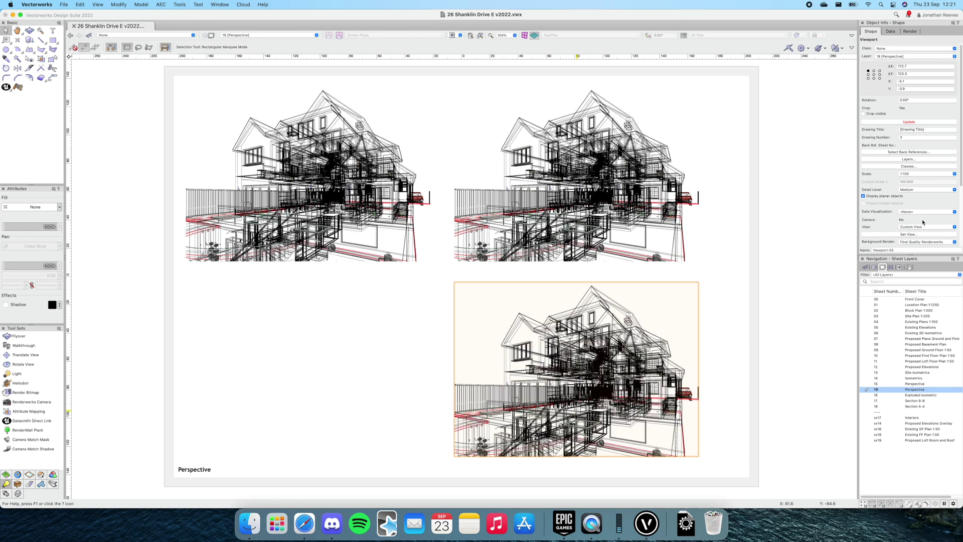
click(926, 241)
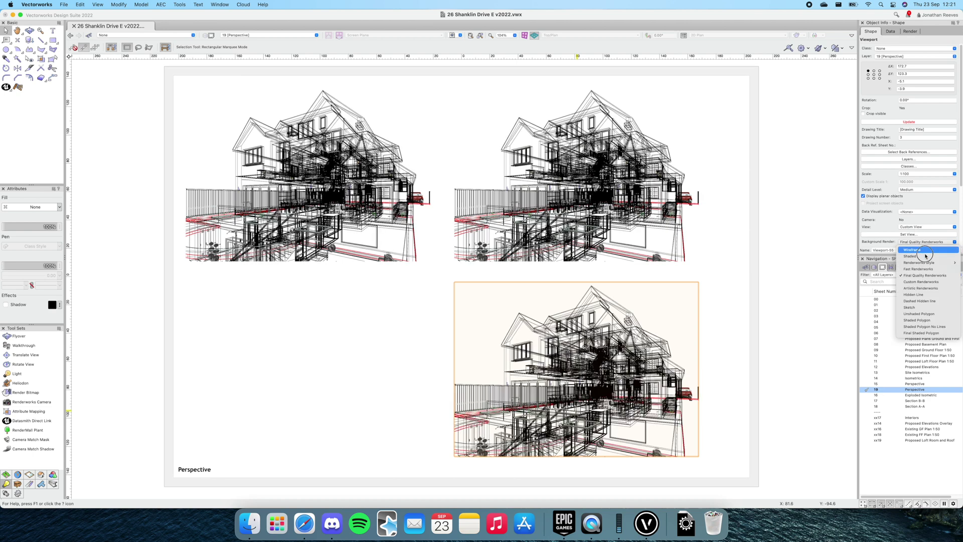
mouse_move(926, 262)
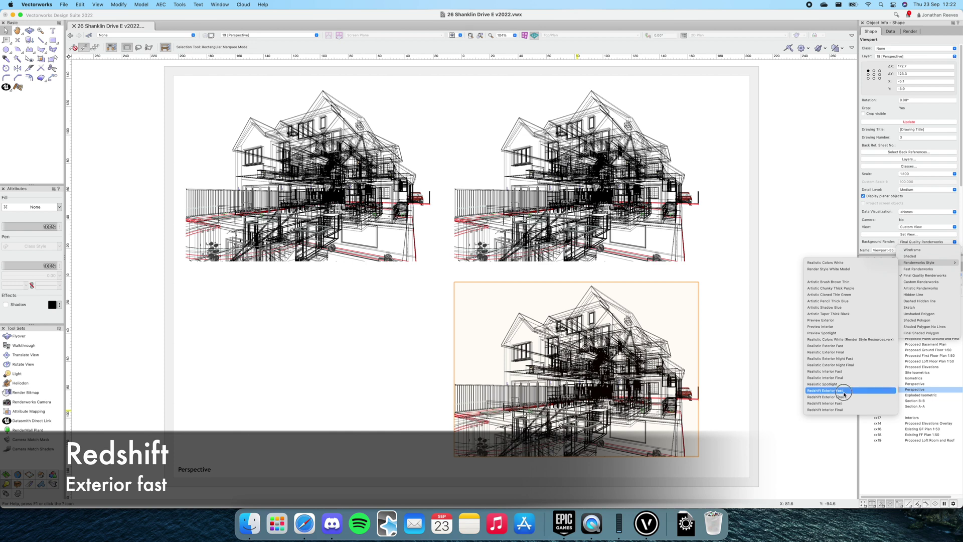
click(845, 391)
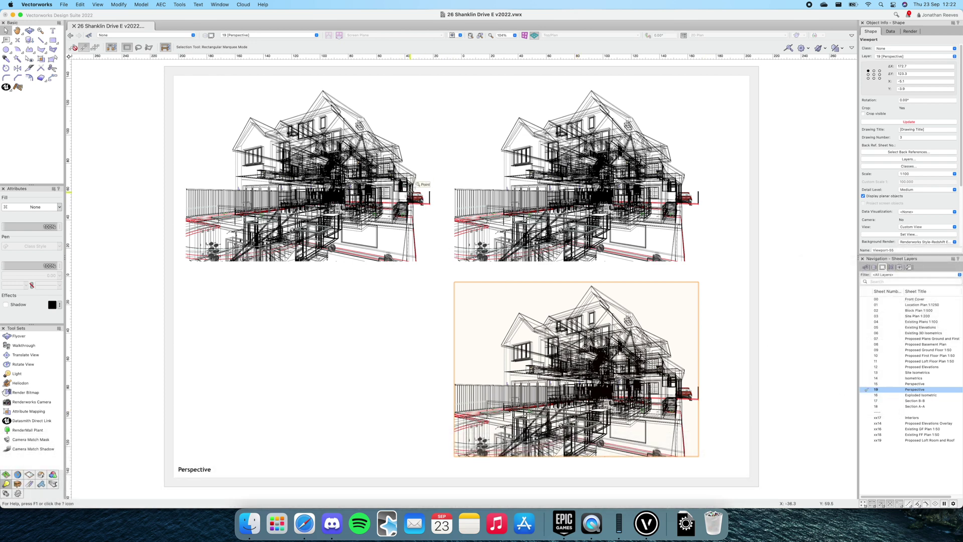
click(423, 199)
Step: Update the top-left shaded viewport, then start rendering the top-right Final Quality viewport
click(906, 124)
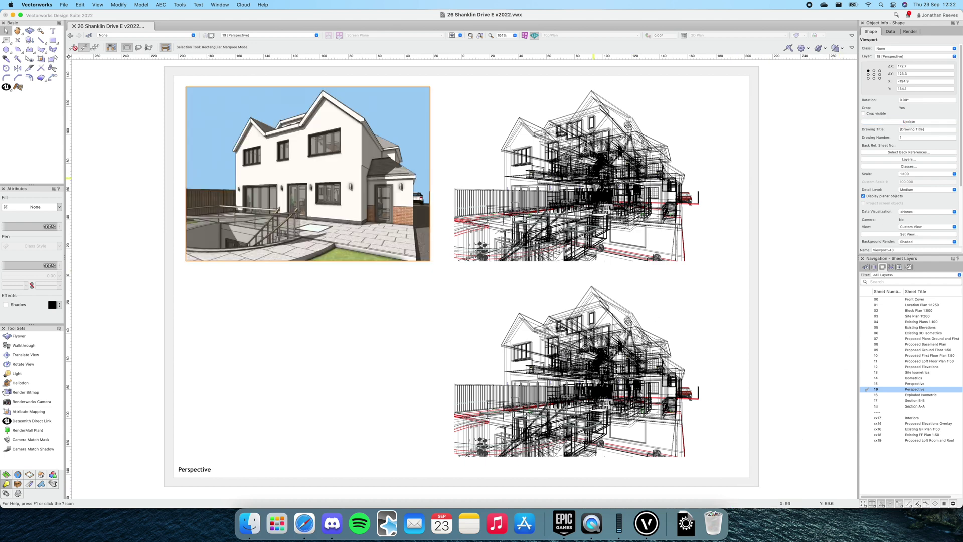
click(586, 143)
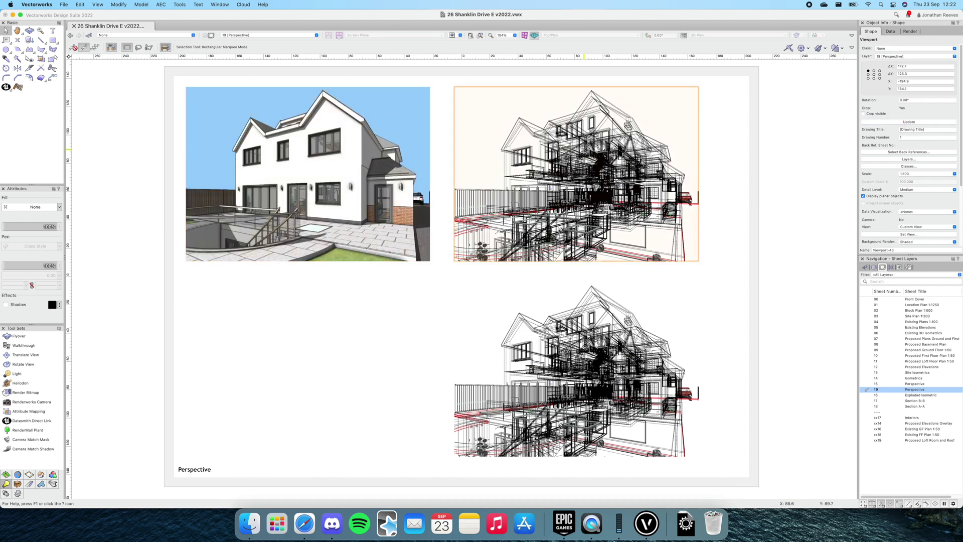
click(899, 122)
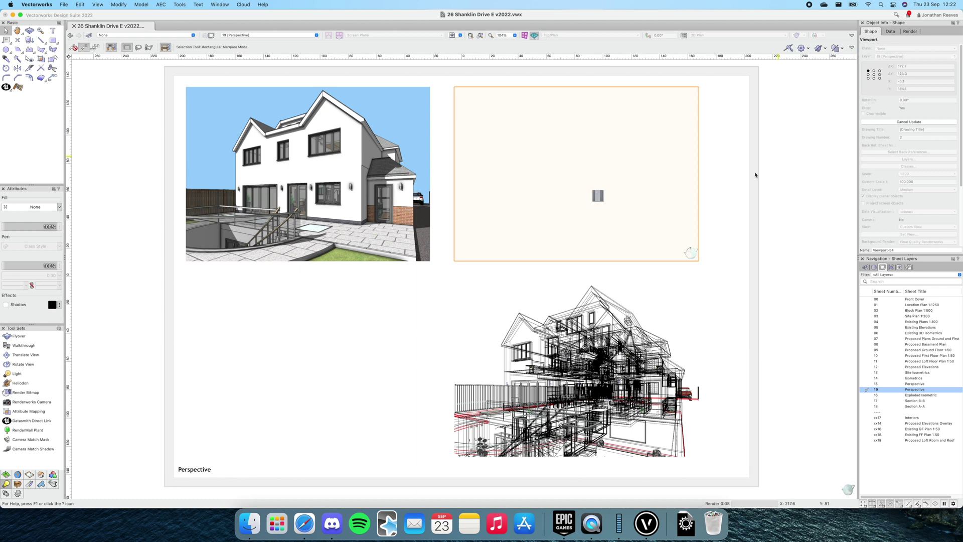
Step: Check Vectorworks' memory use (about 6.79 GB) in Activity Monitor, then close it
click(619, 523)
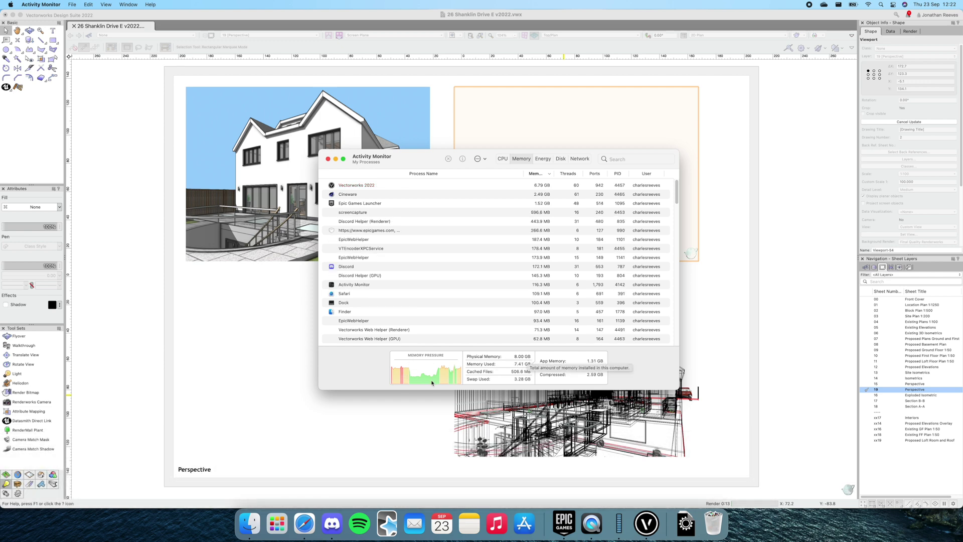
mouse_move(449, 374)
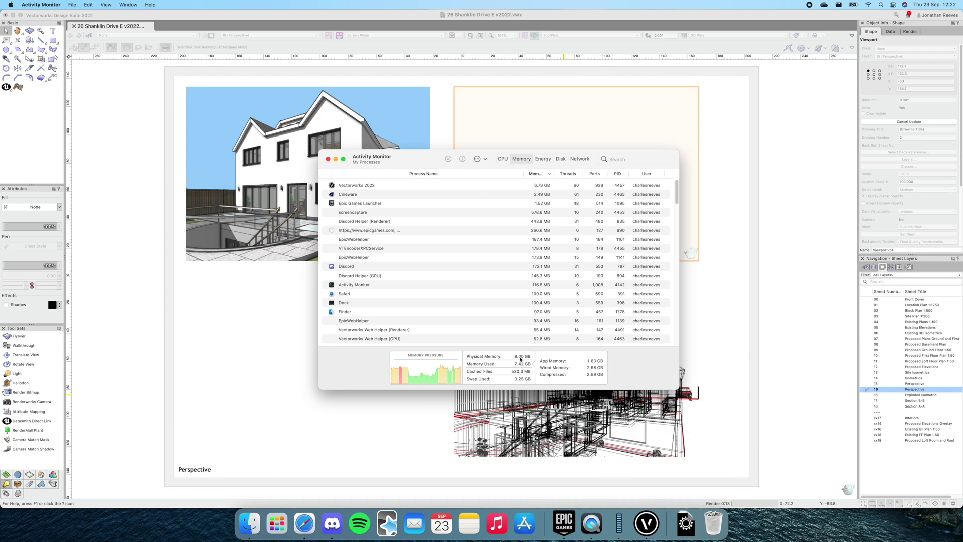
click(328, 159)
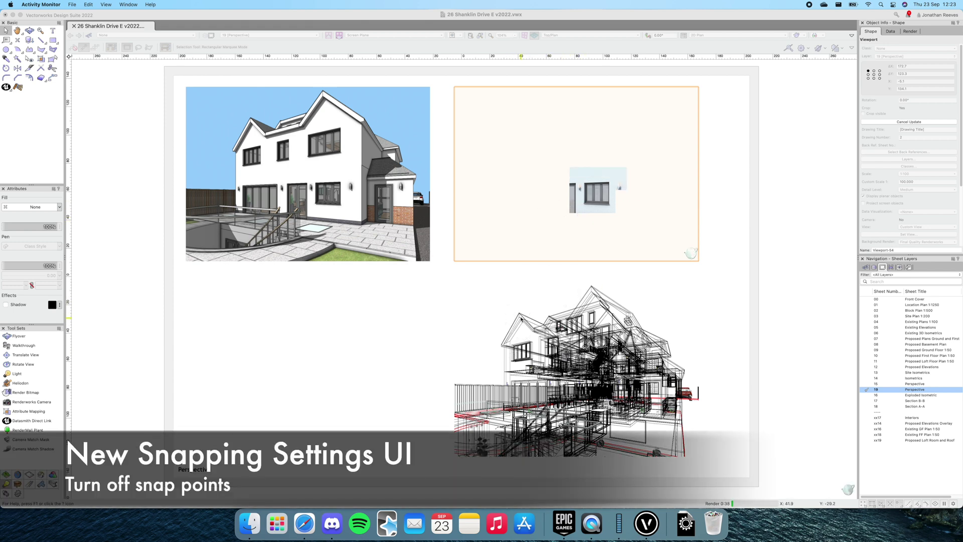
Step: Open the general snapping settings while the four viewport renders finish
click(953, 504)
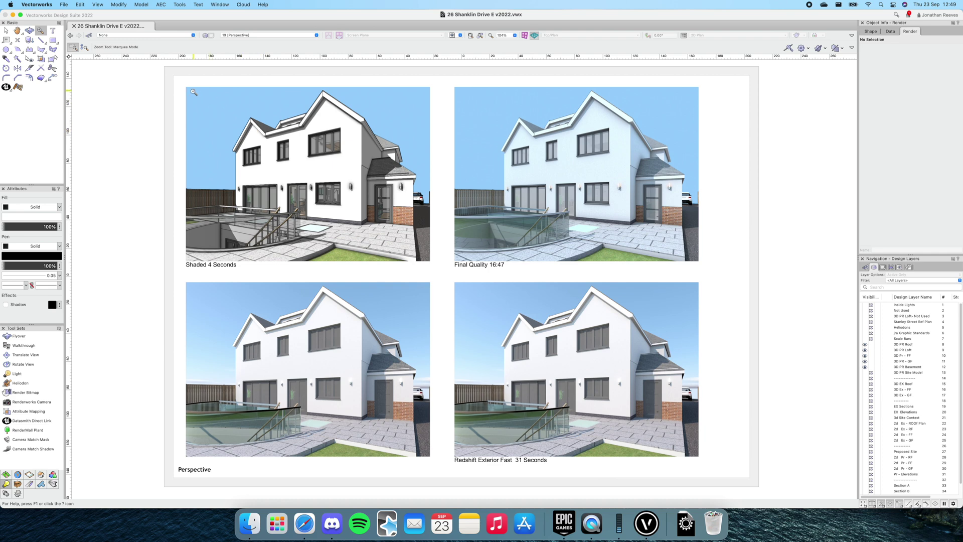
Step: Zoom in to compare the Shaded and Redshift Exterior Fast renders, then fit the whole sheet to the window
drag(193, 91, 434, 265)
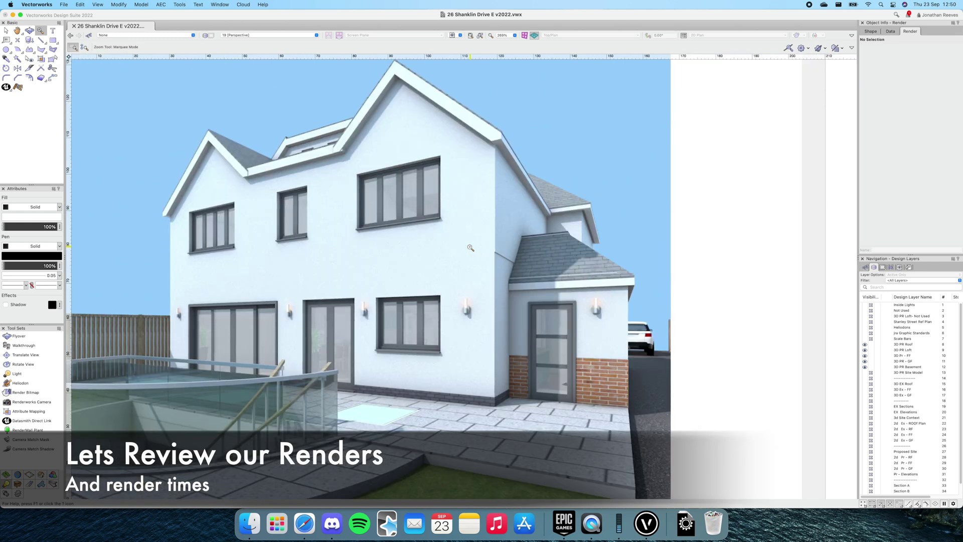
scroll(468, 247, down, 3)
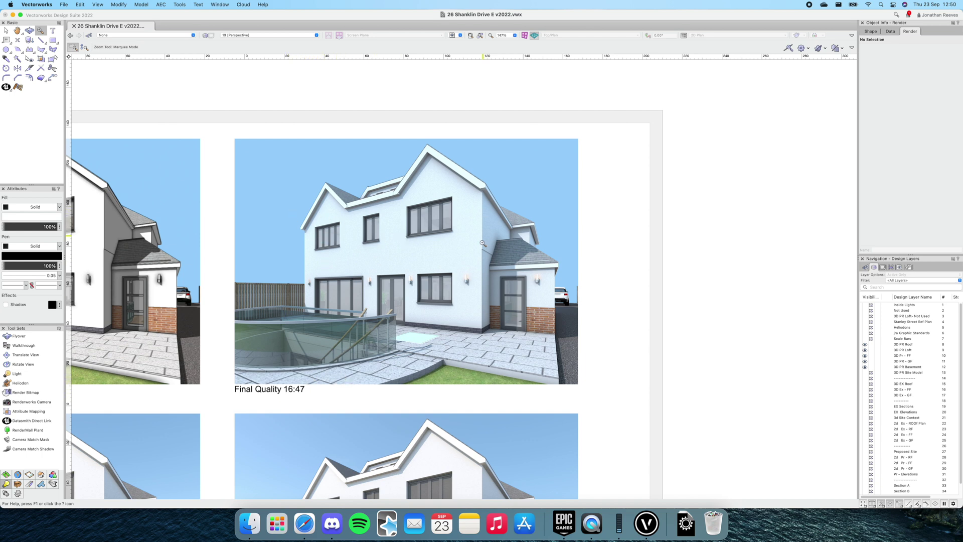
drag(396, 360, 440, 237)
drag(427, 437, 481, 342)
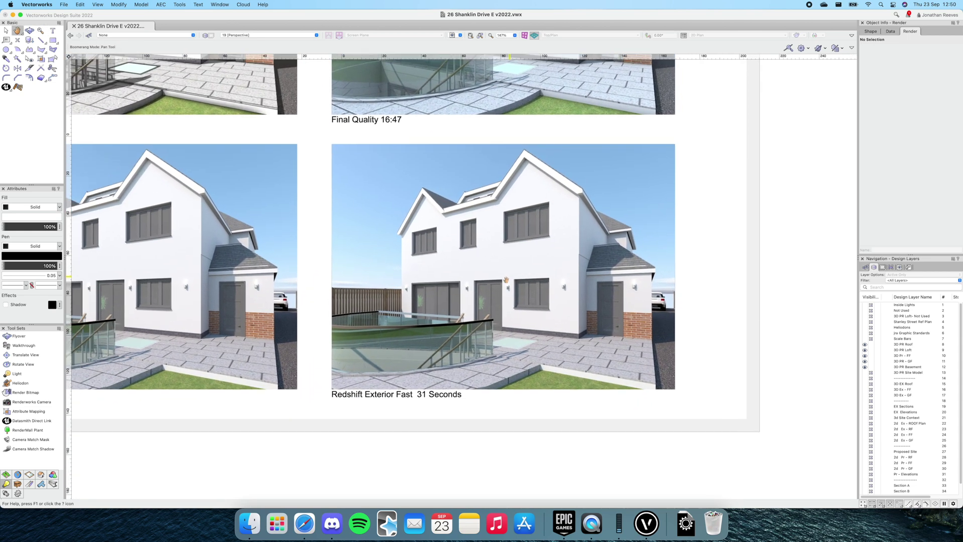
scroll(496, 287, up, 2)
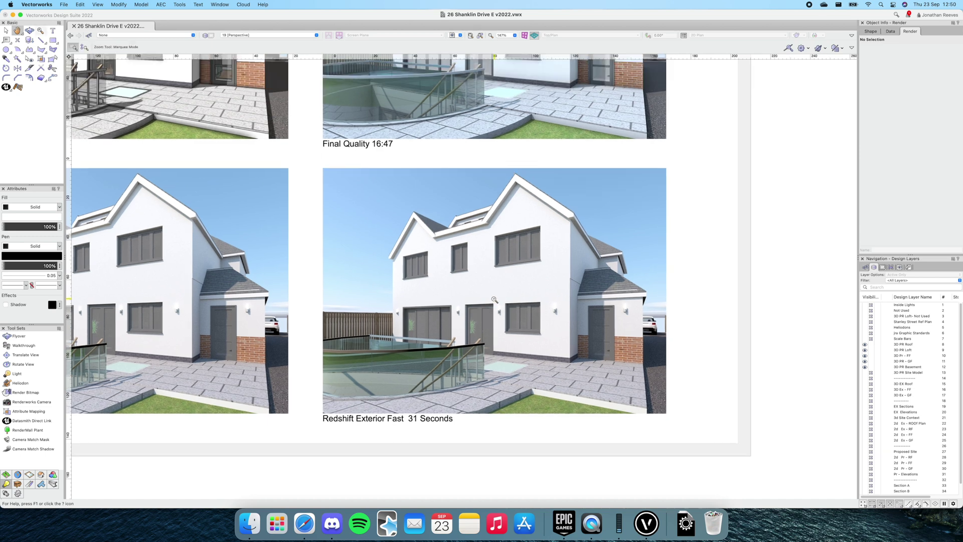
scroll(495, 299, up, 4)
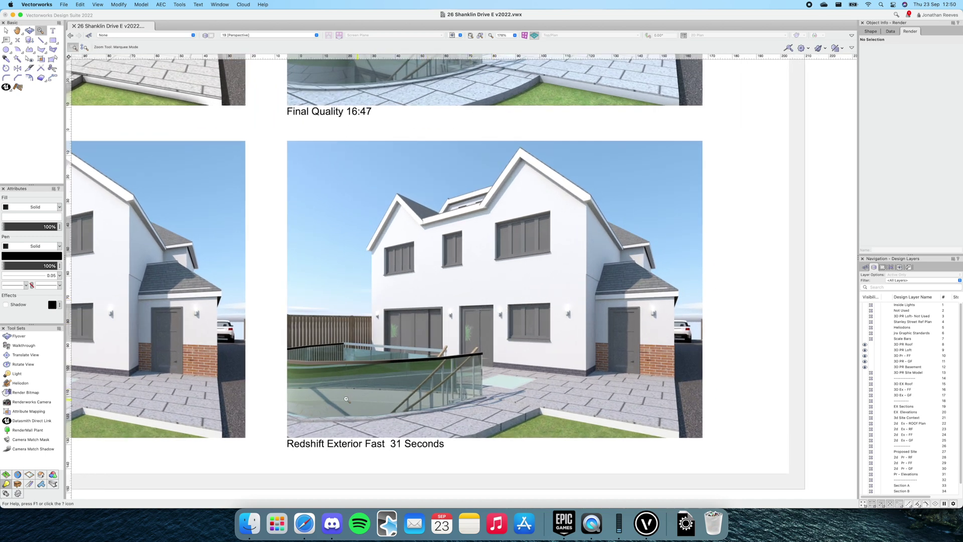
scroll(539, 201, up, 8)
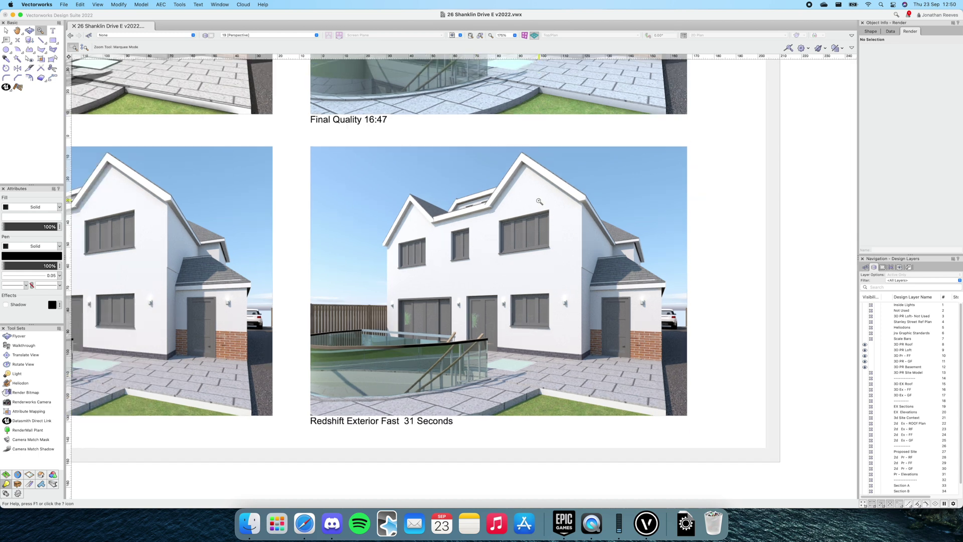
scroll(540, 201, up, 5)
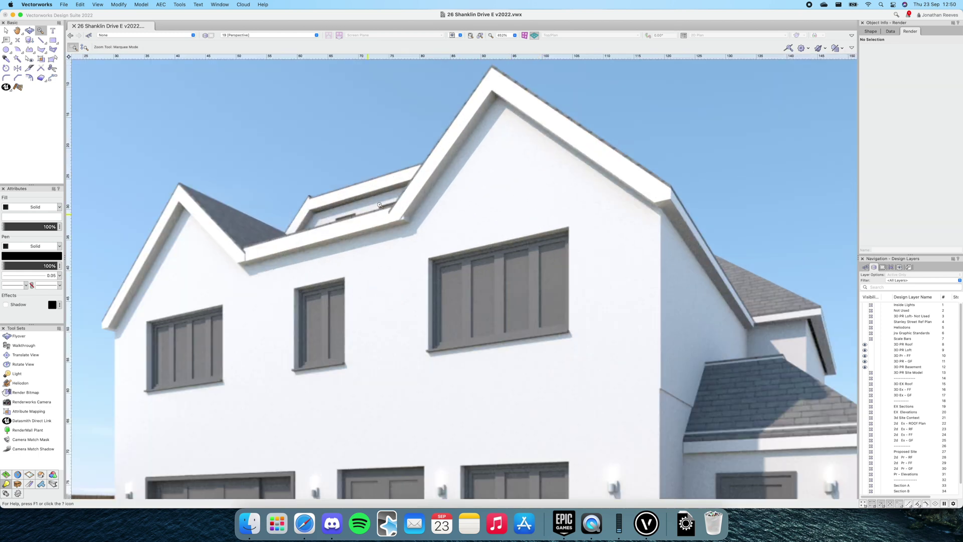
key(super+4)
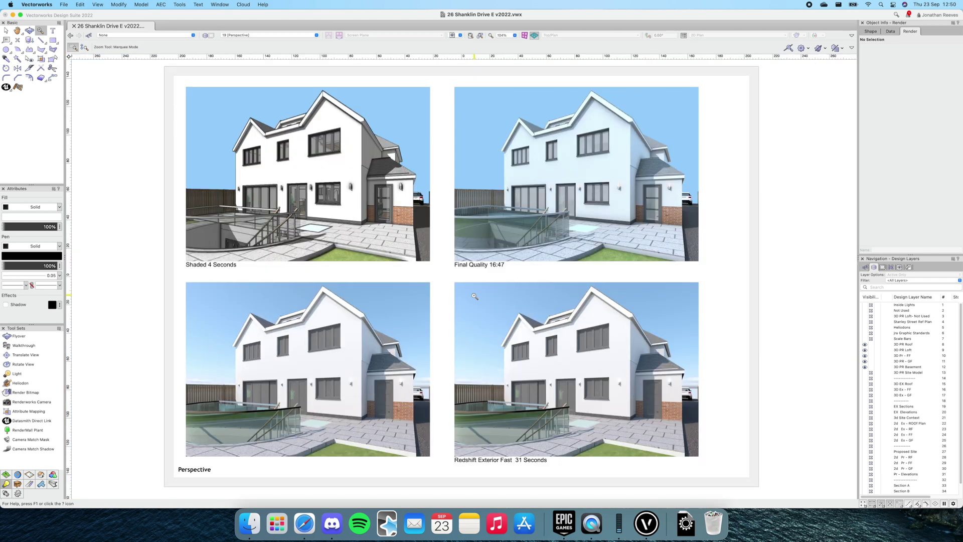
key(x)
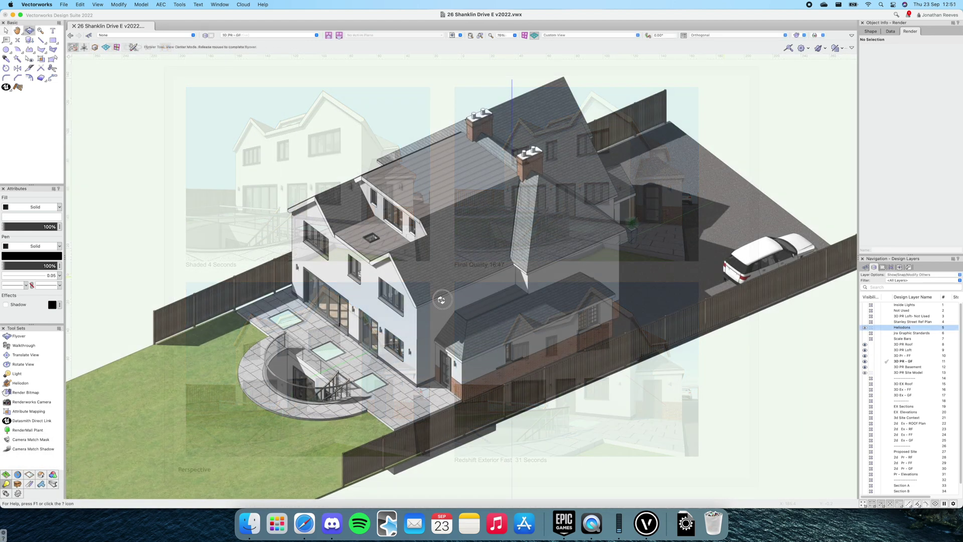
Step: Orbit the house model toward the rear garden and zoom in closer on the house
drag(441, 300, 592, 299)
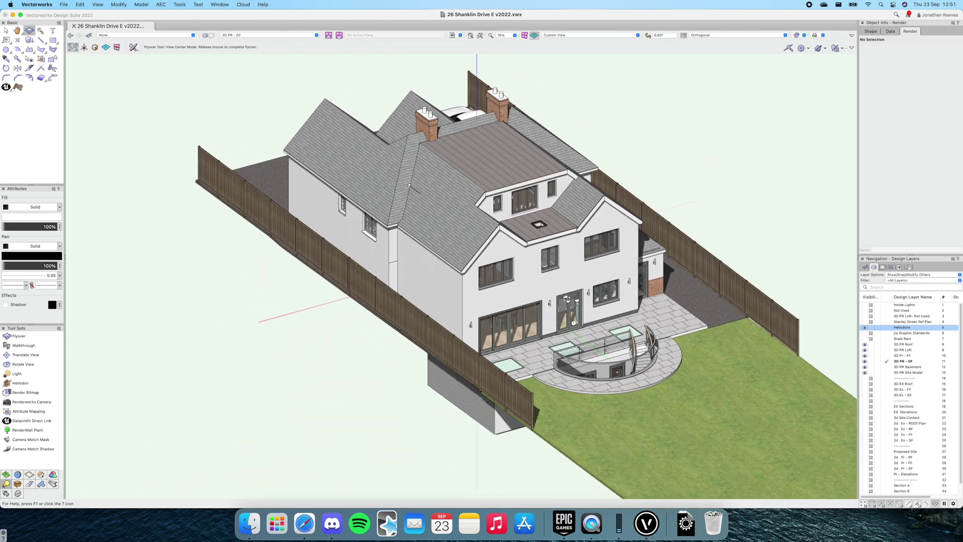
key(c)
drag(367, 94, 520, 234)
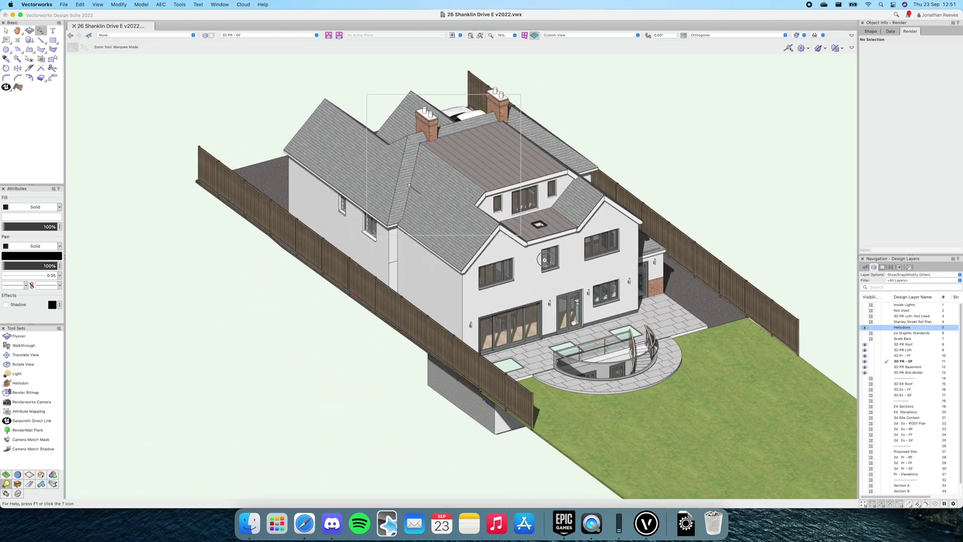
key(x)
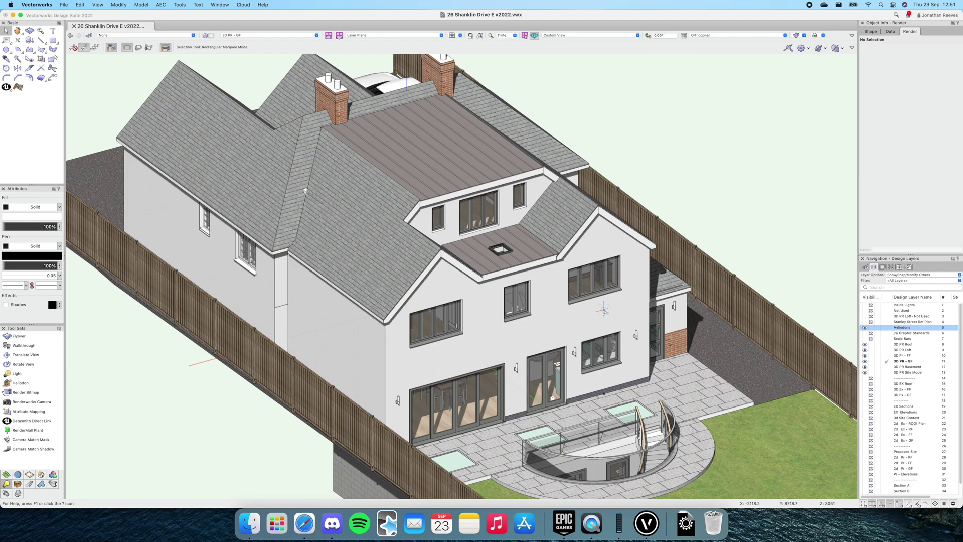
super+middle_drag(526, 326, 514, 346)
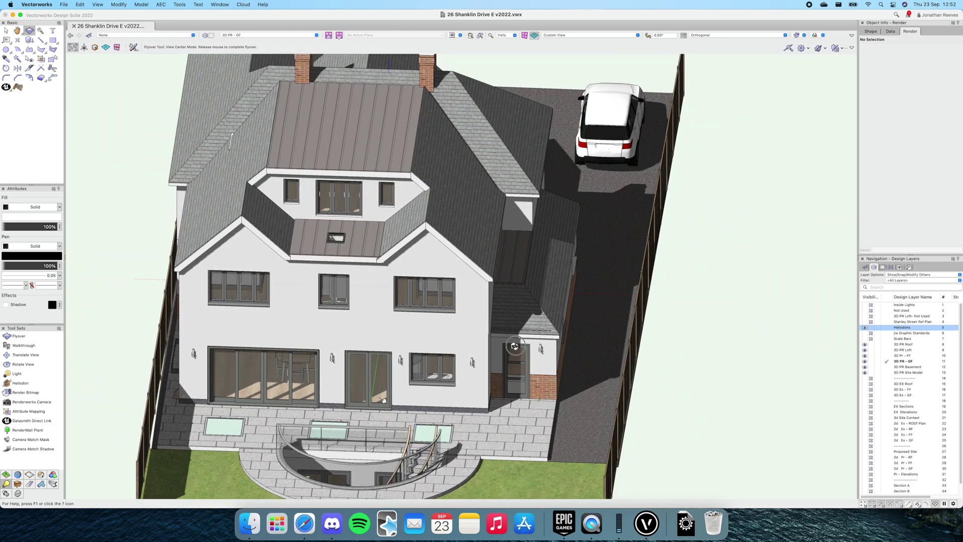
key(c)
drag(171, 133, 551, 441)
Step: Orbit further around the house, zoom in again, and jump to a standard isometric view
super+middle_drag(551, 443, 613, 358)
scroll(592, 356, up, 2)
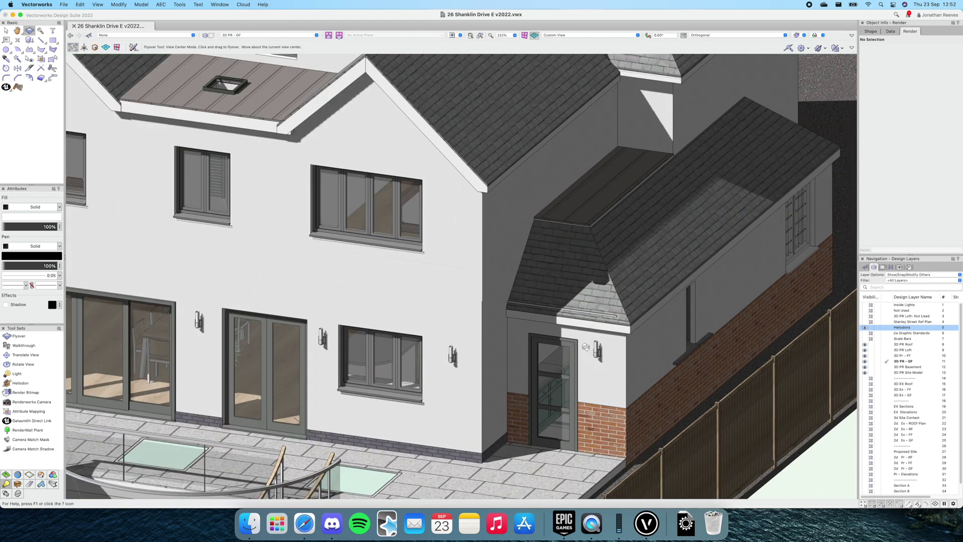
scroll(586, 348, down, 10)
scroll(543, 367, up, 3)
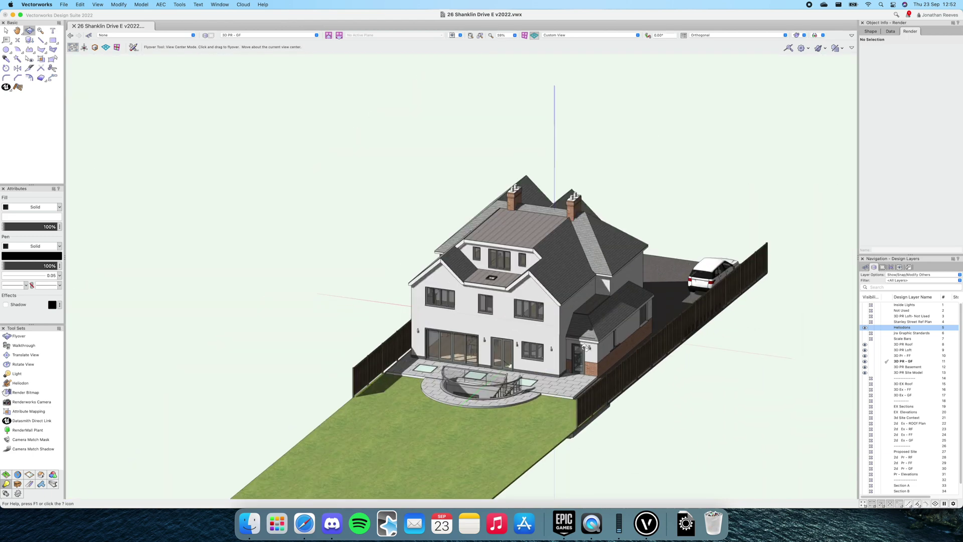
key(c)
drag(425, 205, 618, 384)
key(x)
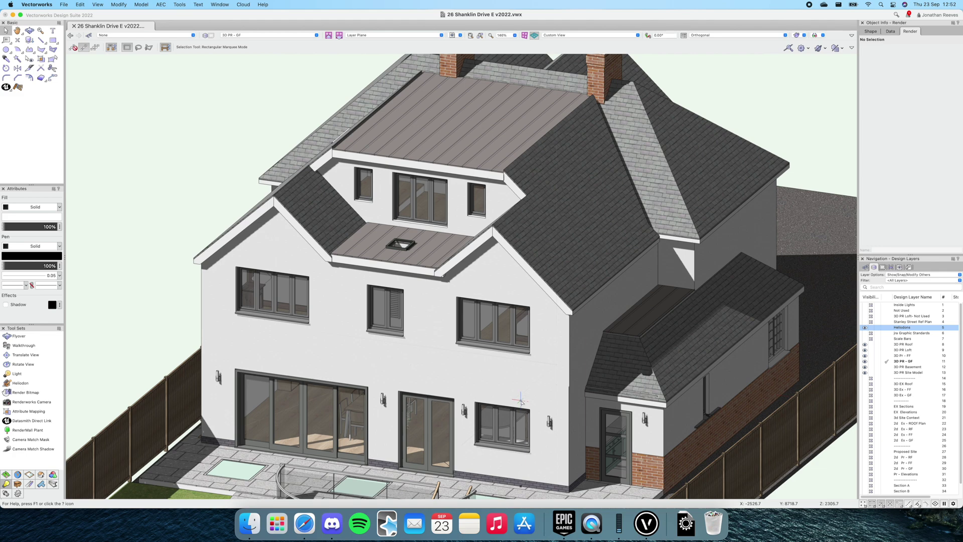
key(3)
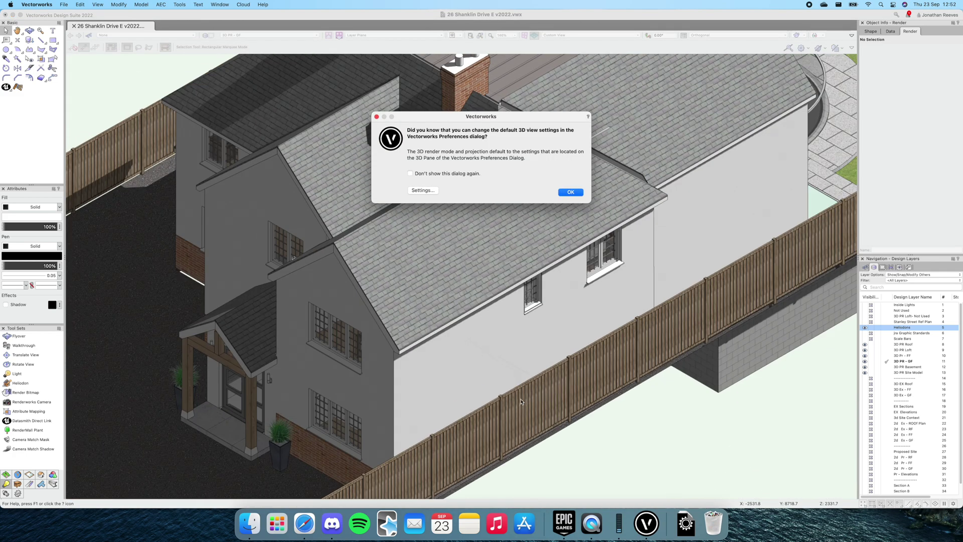
Step: Dismiss the 3D view tip and step the house through Left Rear and Right isometric views
click(570, 192)
key(7)
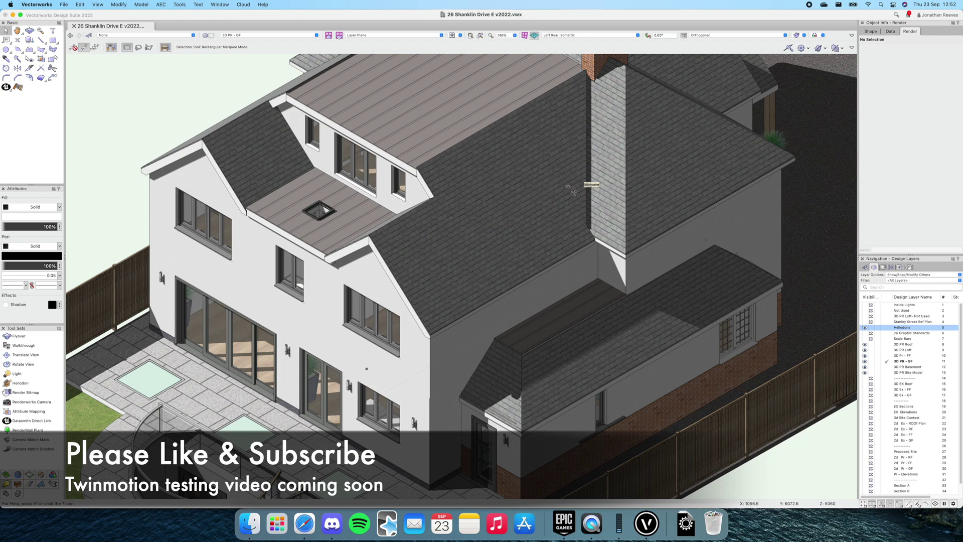
key(3)
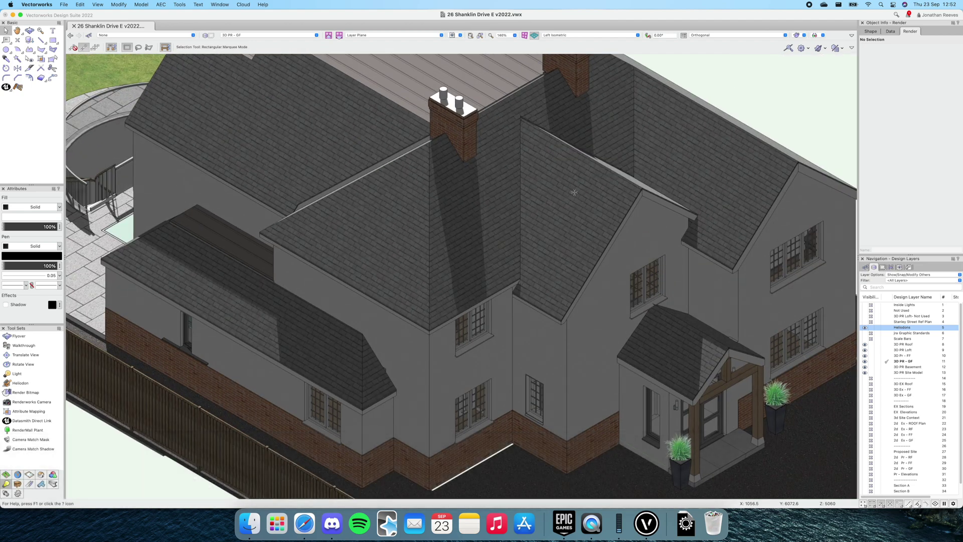